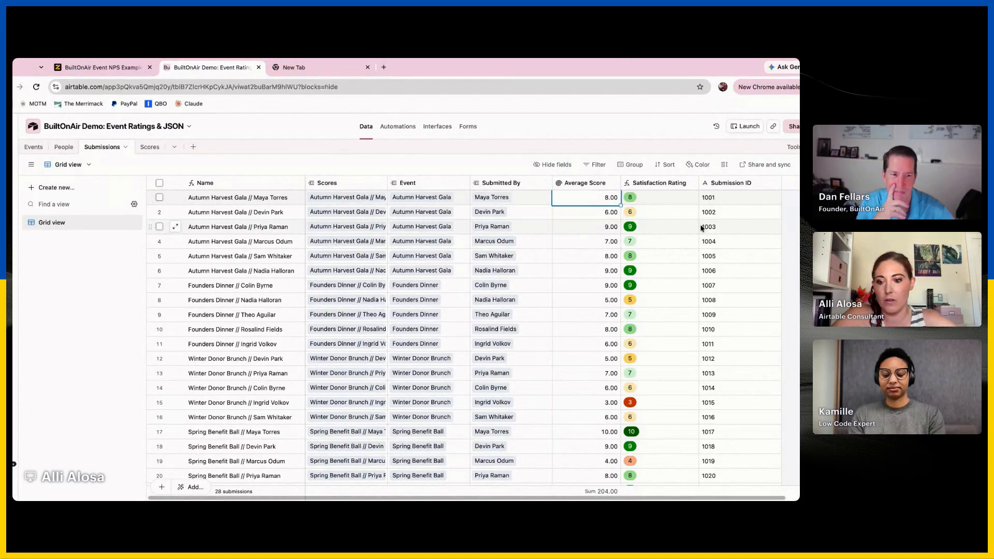
click(473, 500)
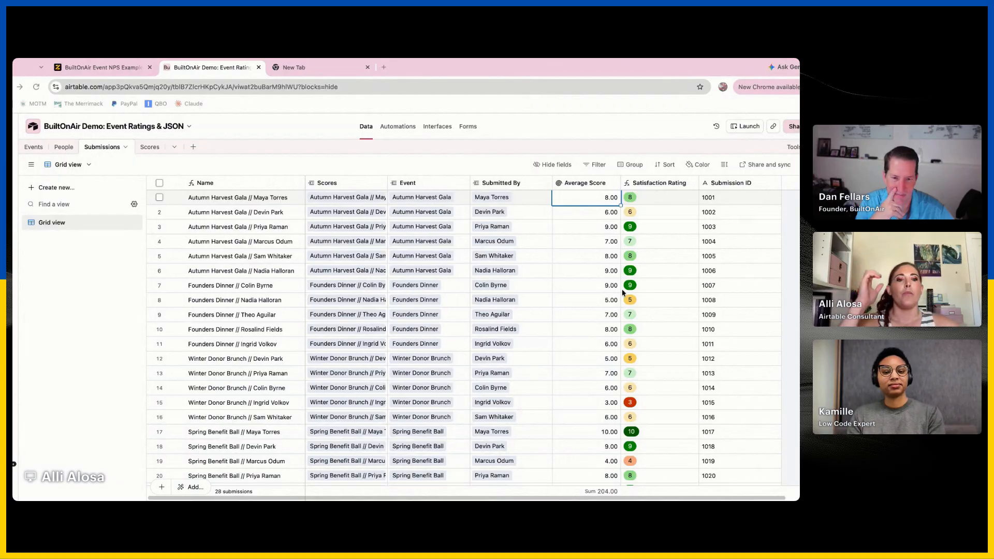
click(591, 269)
click(618, 135)
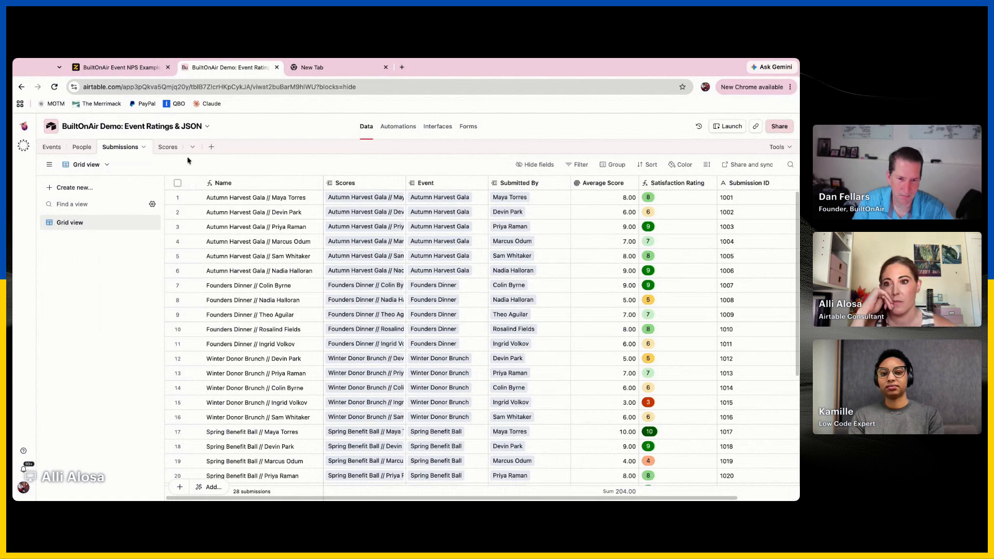
Delete the leftover Scores text field from the Events table
click(50, 151)
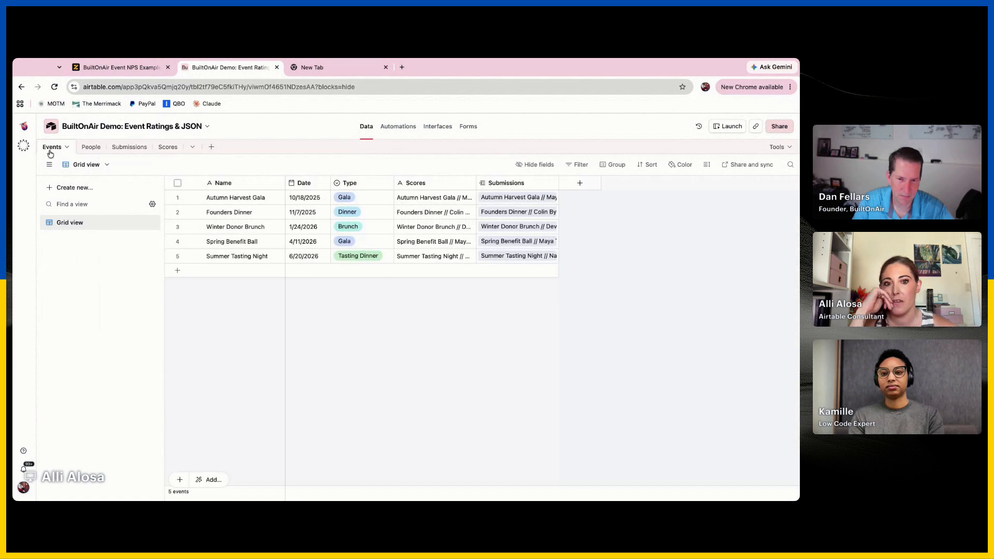
click(469, 183)
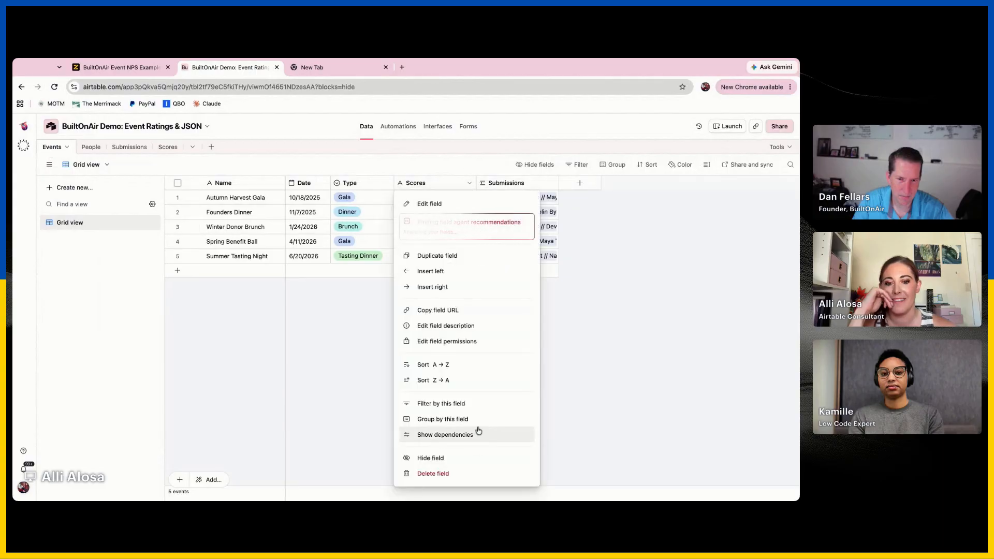
click(475, 474)
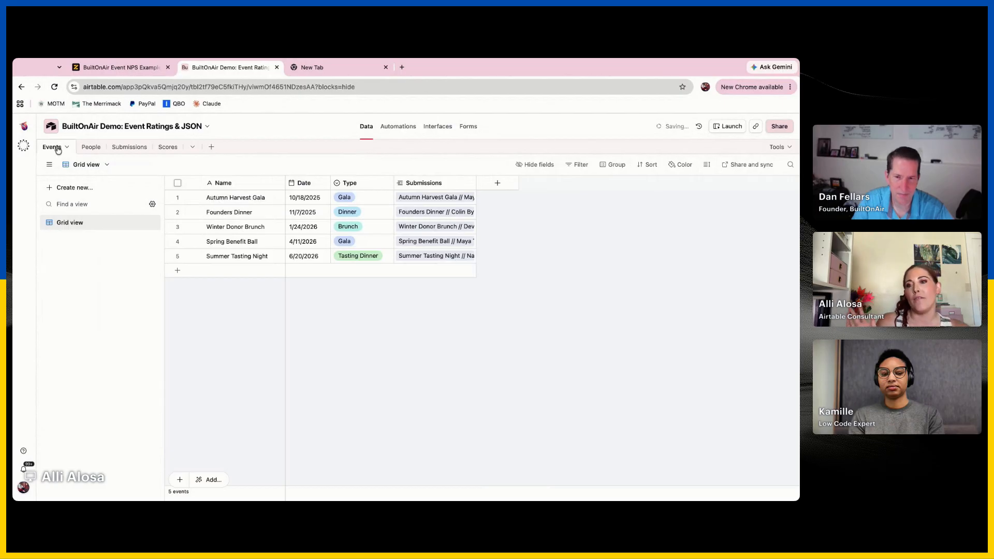
Move the Scores field in the Submissions table so it sits directly after Submitted By
click(92, 150)
click(125, 148)
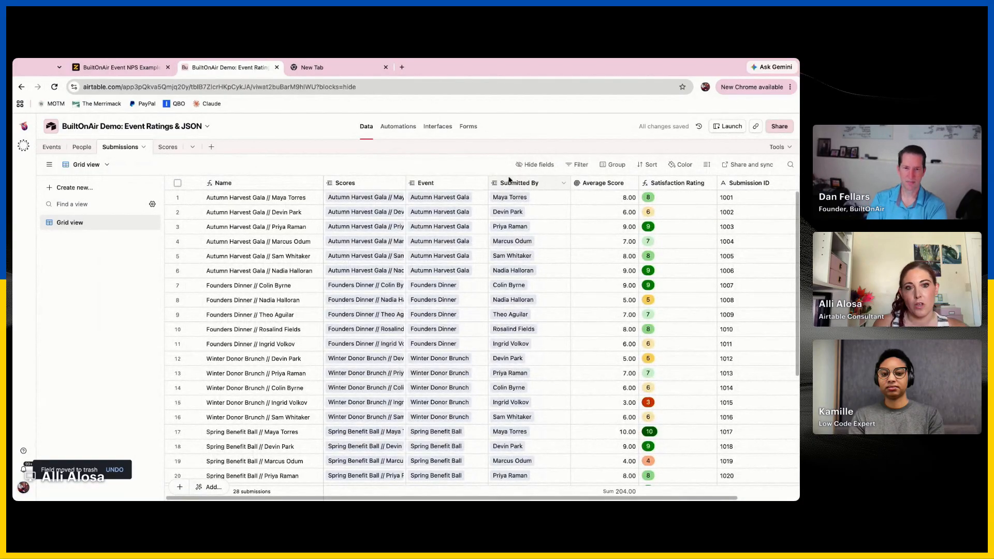
mouse_move(356, 184)
mouse_down()
mouse_move(587, 185)
mouse_move(565, 185)
mouse_up()
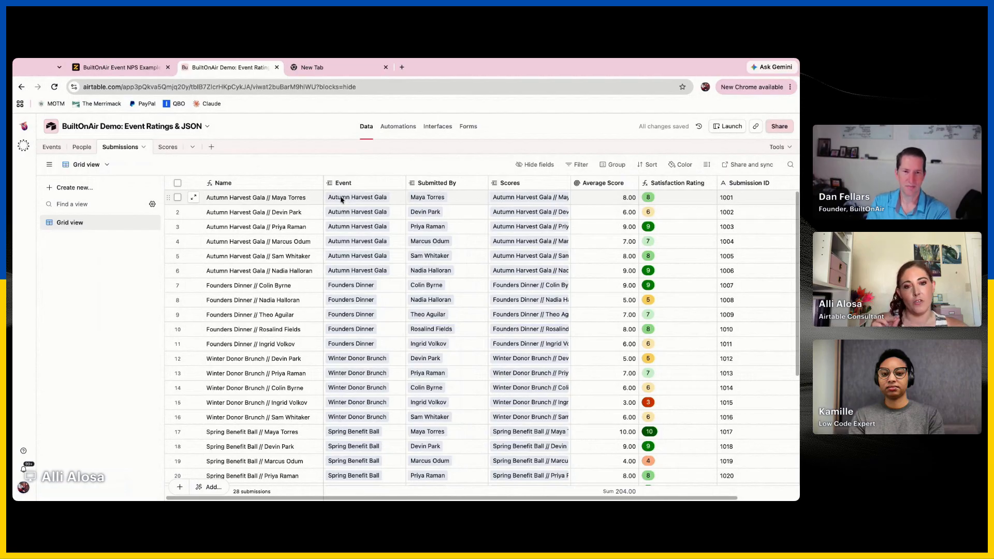
click(464, 200)
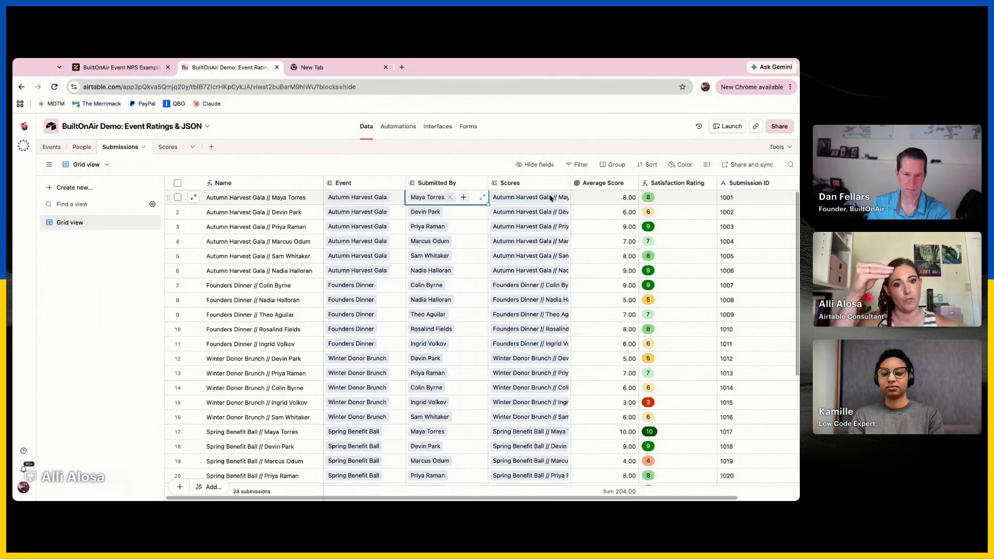
Group the Scores table's records by Submission instead of Event, without the Category subgroup, and review the groups
click(167, 147)
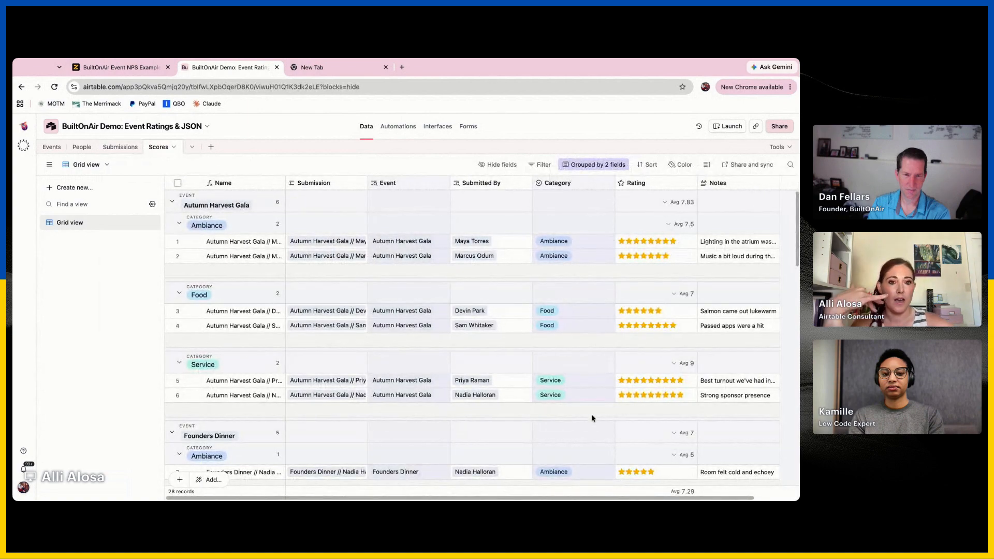
click(572, 166)
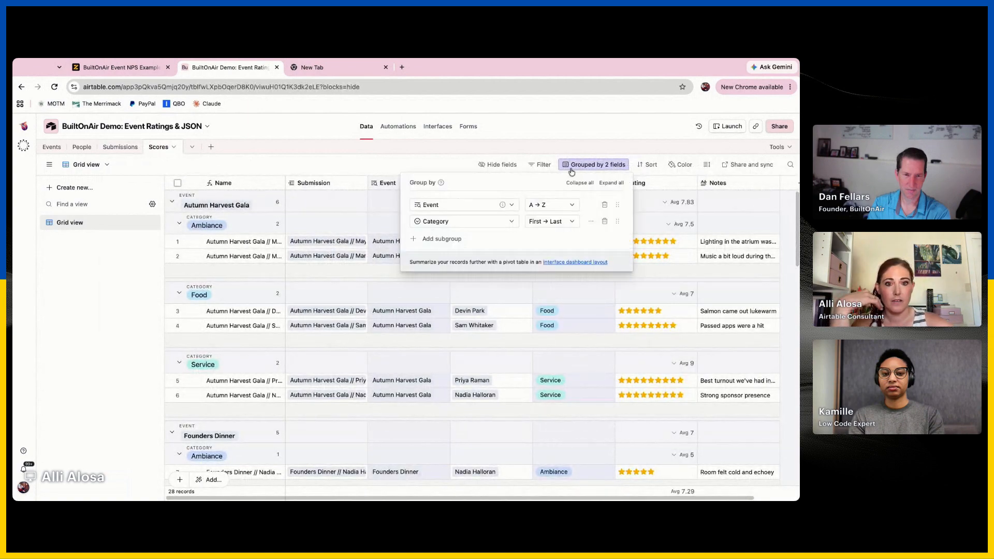
click(468, 217)
click(457, 256)
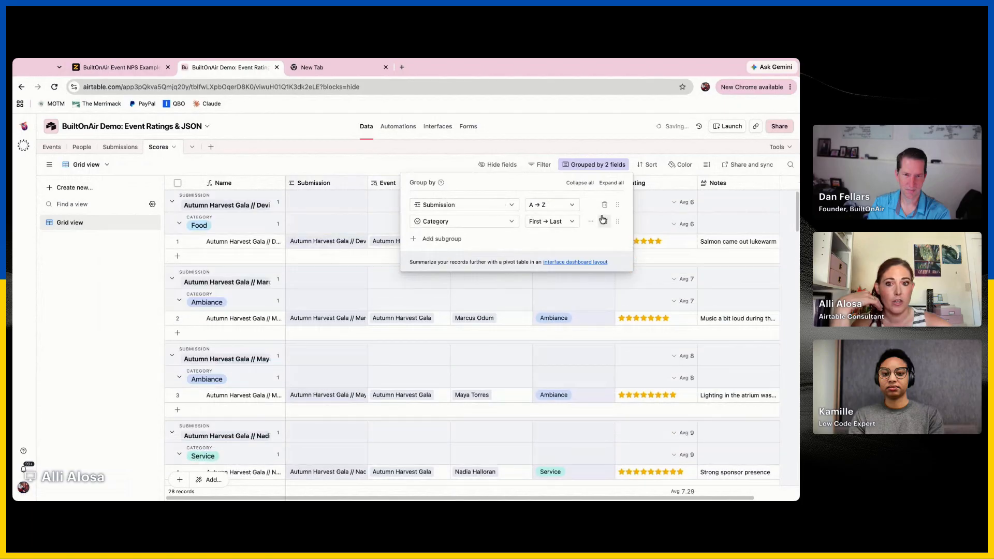
click(604, 221)
scroll(732, 344, down, 15)
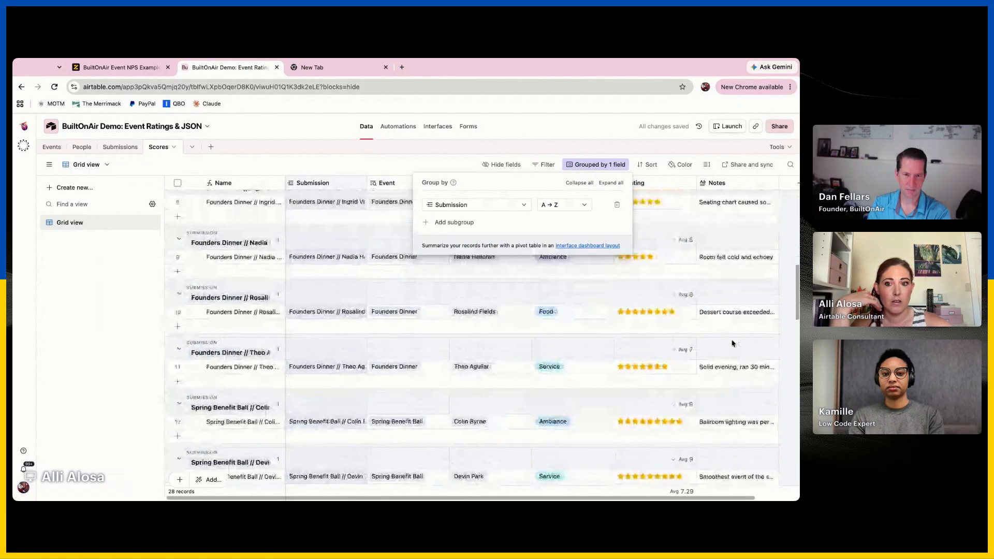
scroll(481, 337, down, 6)
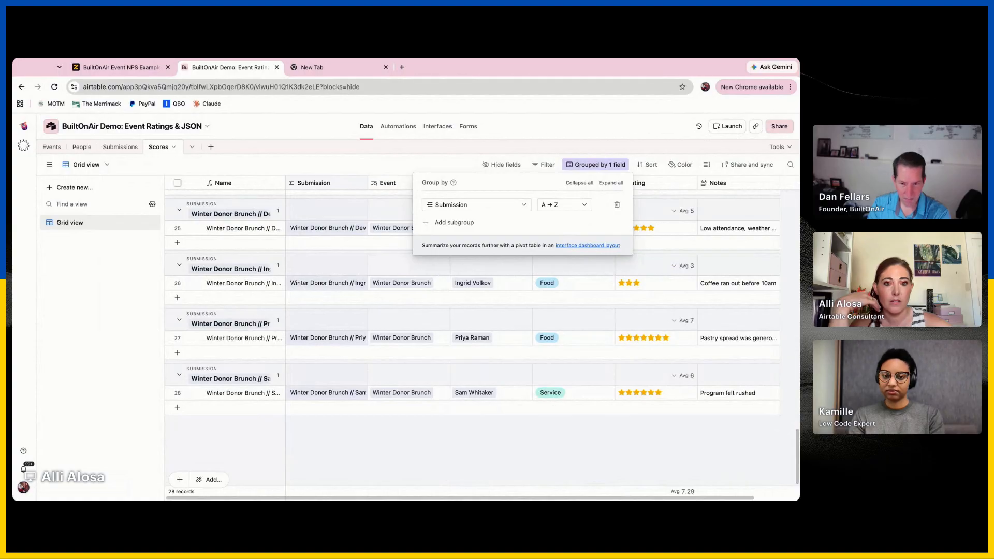
scroll(489, 345, up, 1)
scroll(488, 346, up, 15)
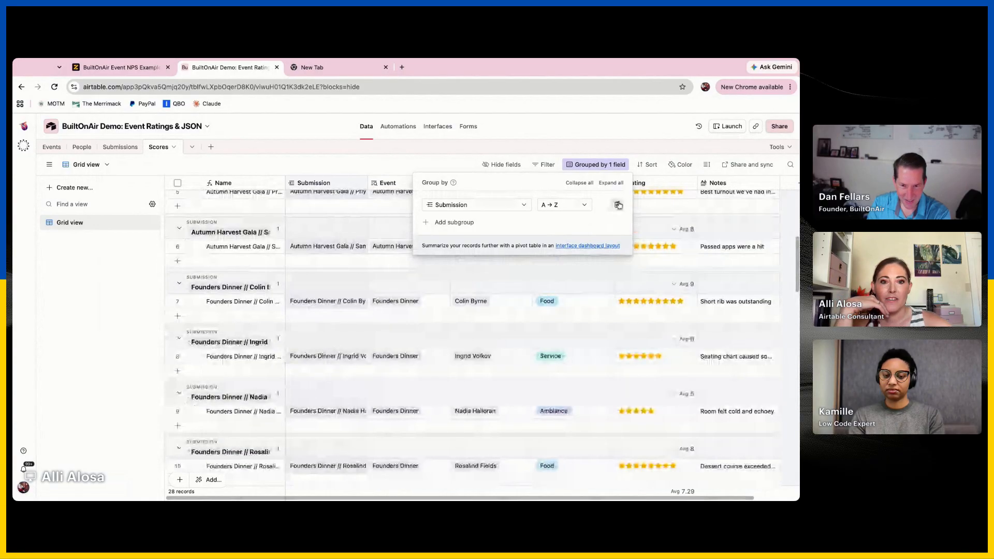
Remove the grouping from the Scores table and look through the ungrouped records' event, submitter and category values
click(498, 206)
click(615, 205)
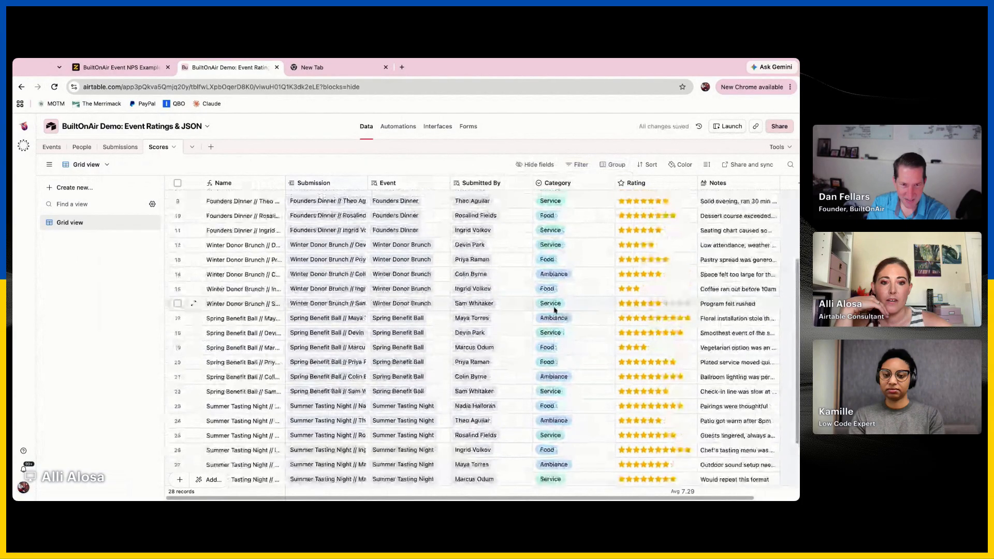
click(510, 305)
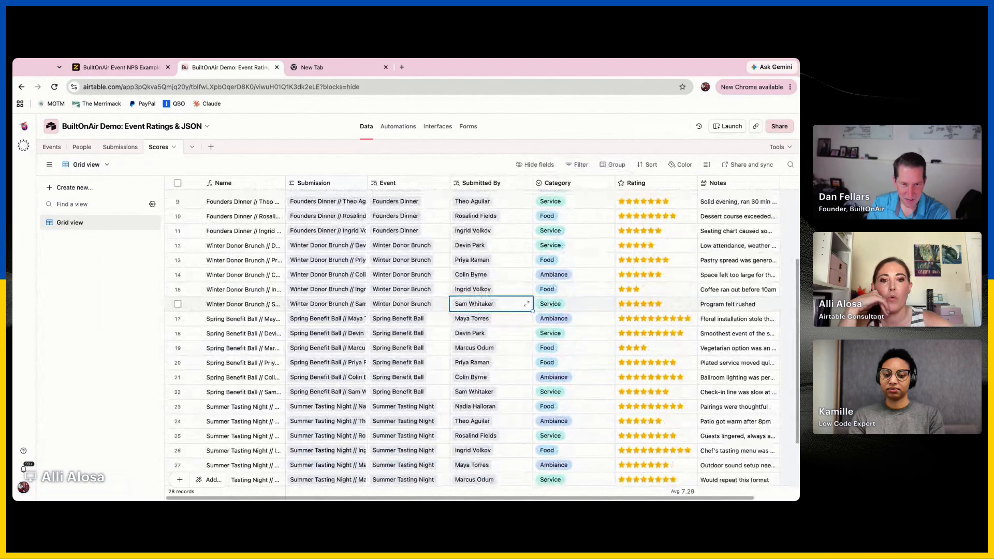
scroll(482, 336, up, 3)
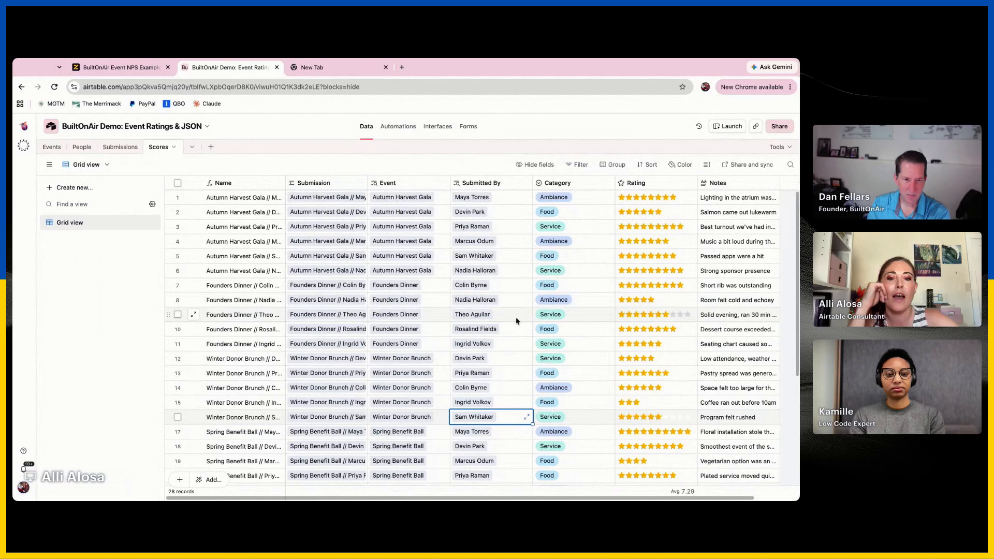
click(424, 301)
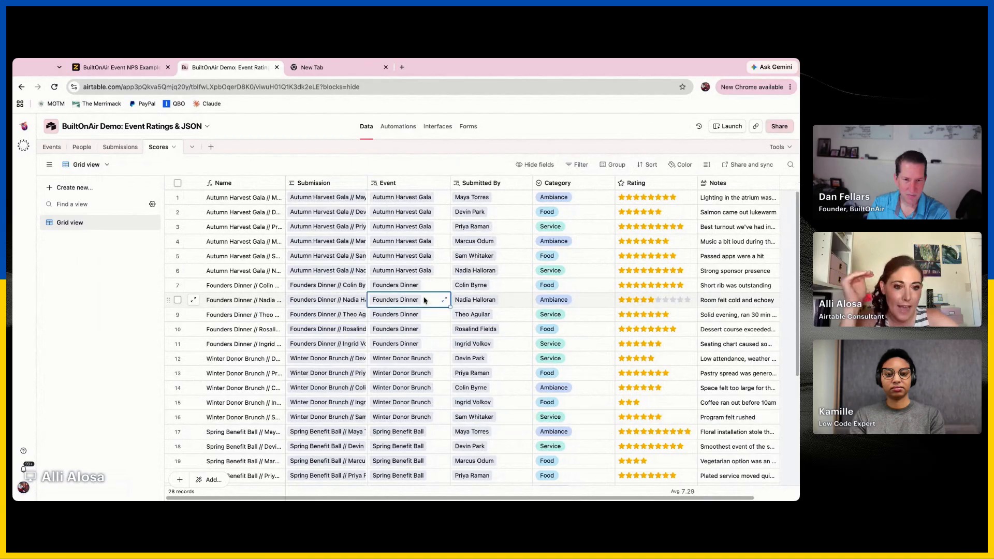
click(595, 302)
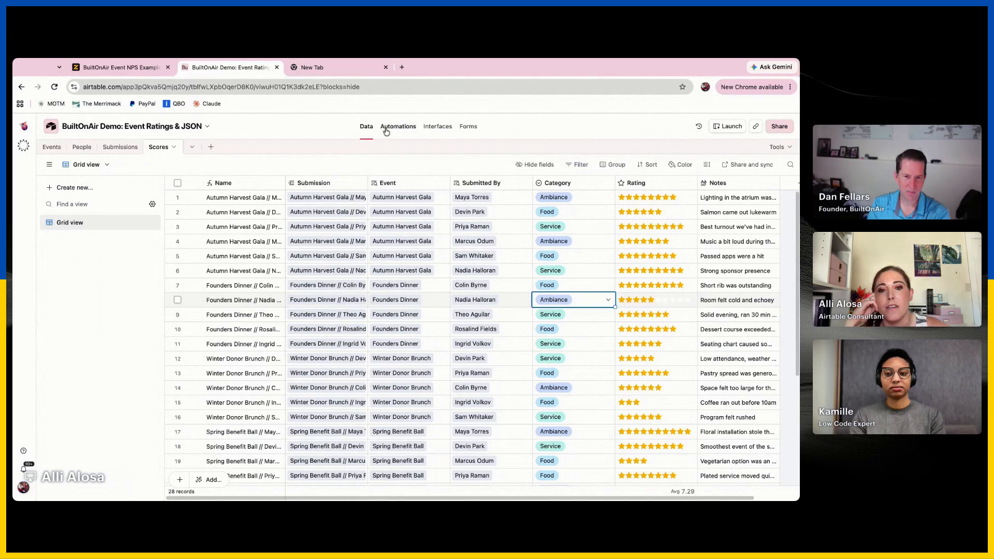
Create an automation with the "When webhook received" trigger and copy its webhook URL
click(405, 128)
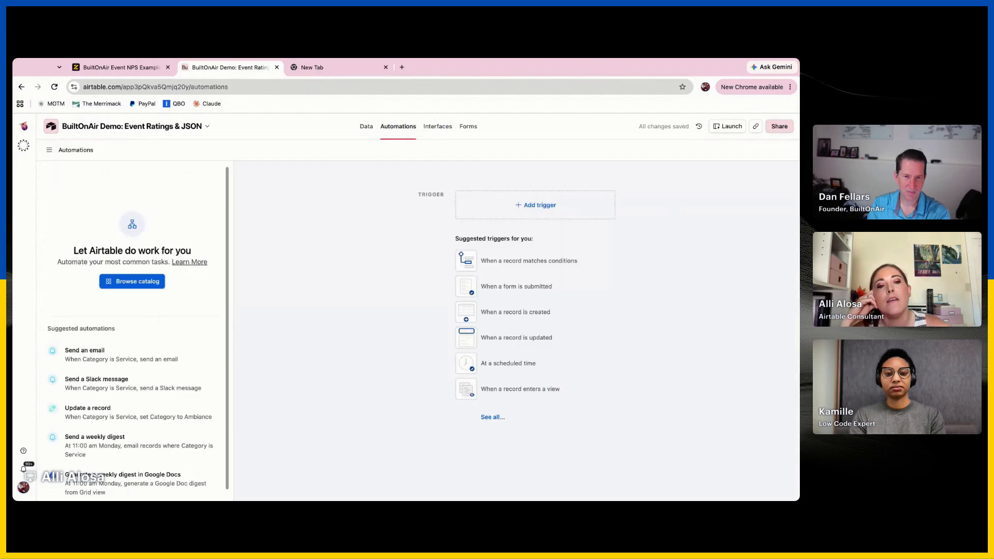
click(526, 207)
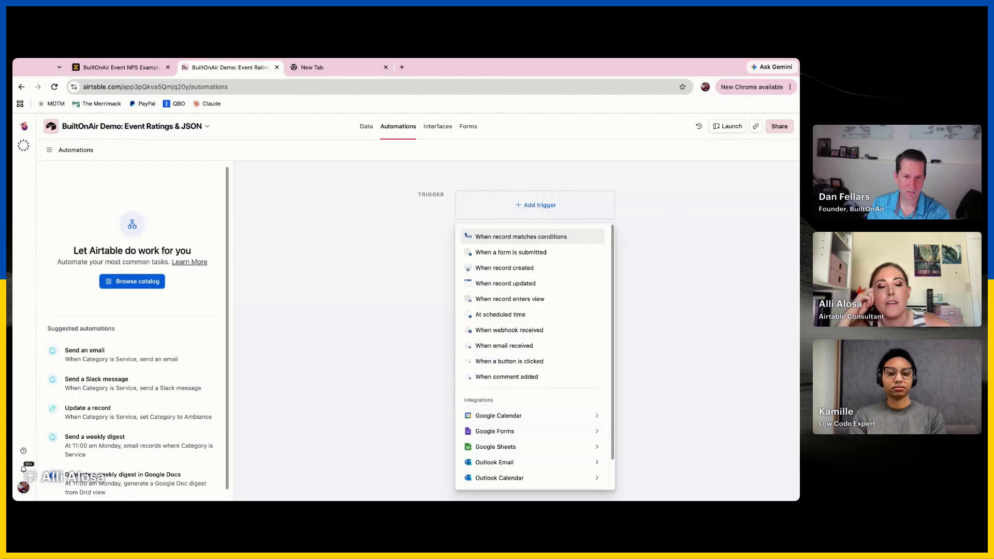
click(533, 332)
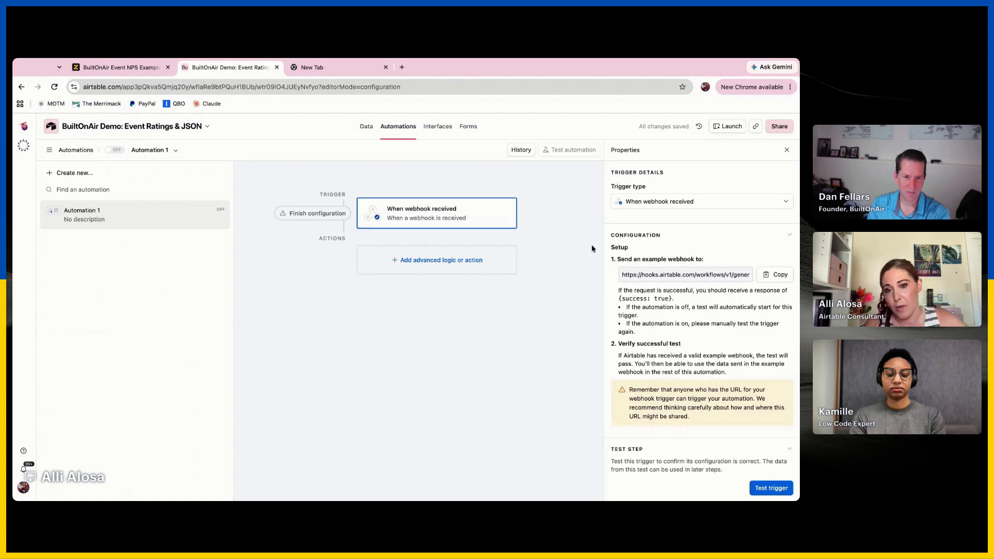
click(776, 274)
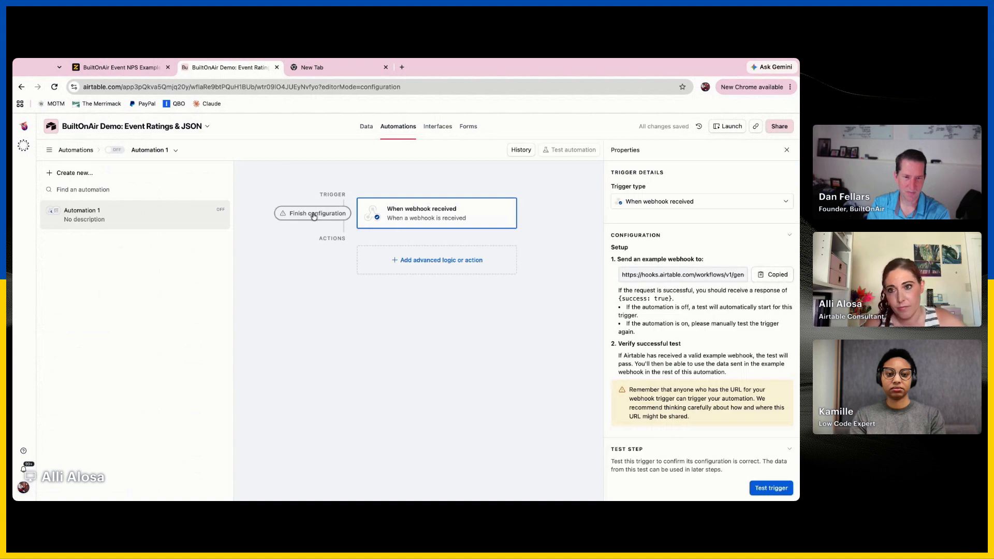
Switch to the BuiltOnAir Event NPS Example form in Fillout and review its Airtable integration setup for the Submissions table
click(128, 68)
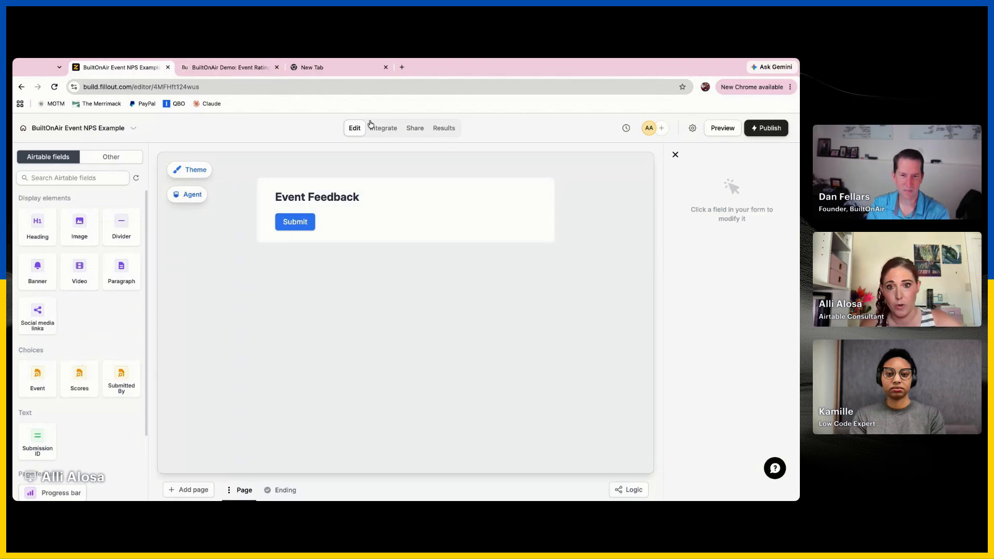
click(383, 131)
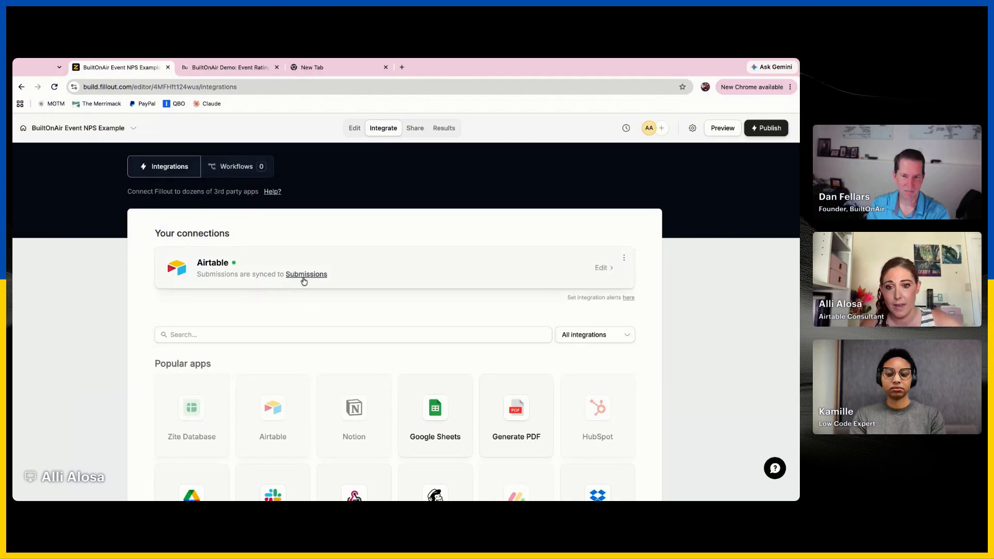
click(409, 266)
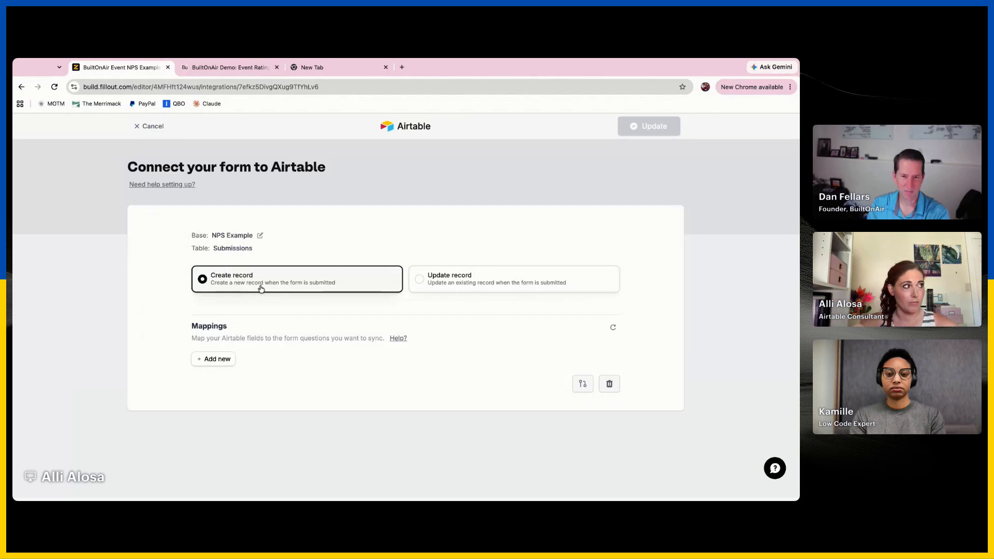
click(151, 126)
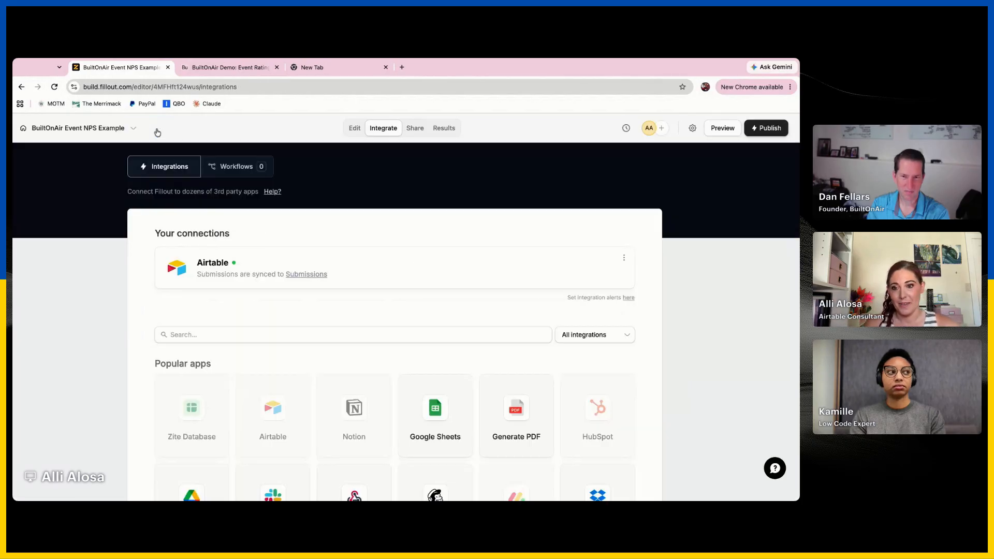
Add the Airtable-linked Event and Submitted By record pickers to the Event Feedback form page
click(354, 130)
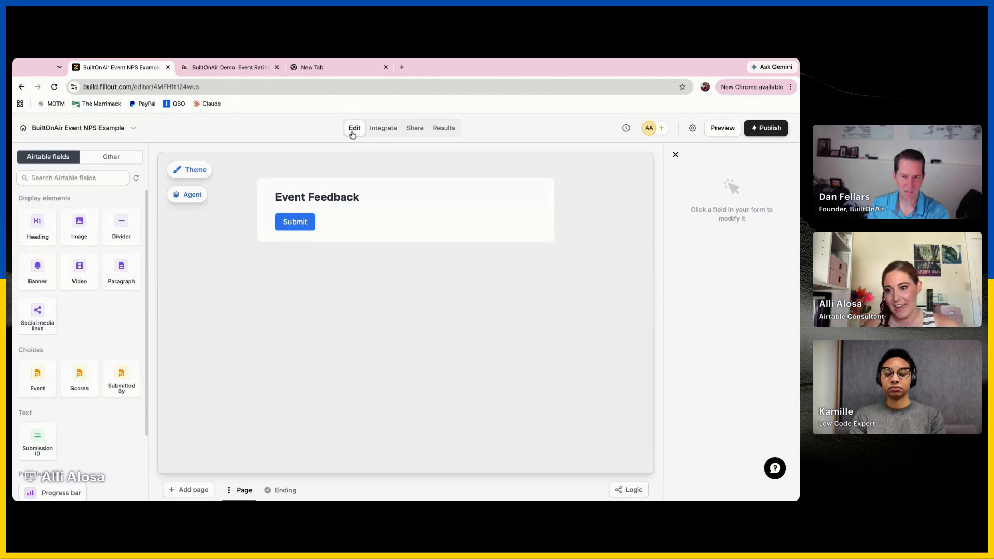
drag(40, 384, 378, 236)
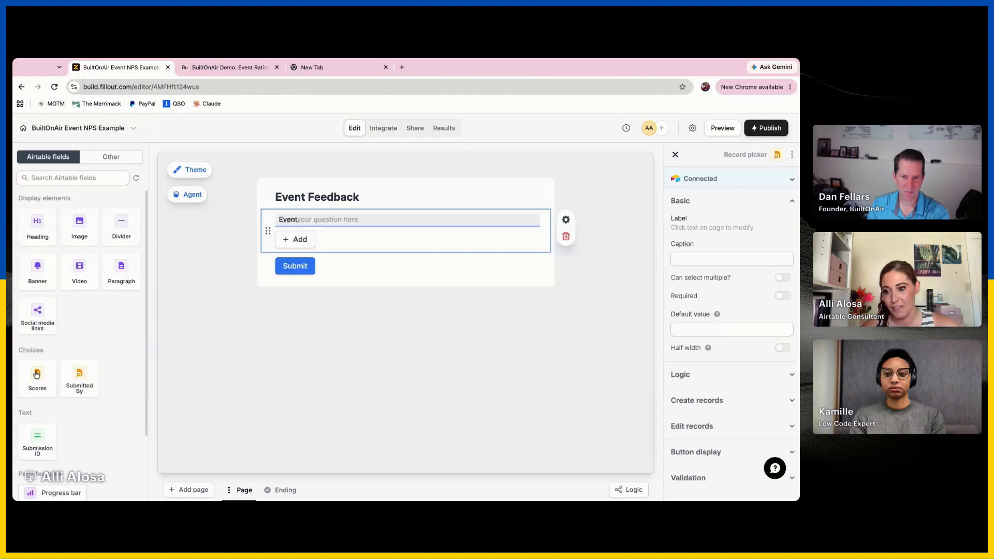
click(82, 383)
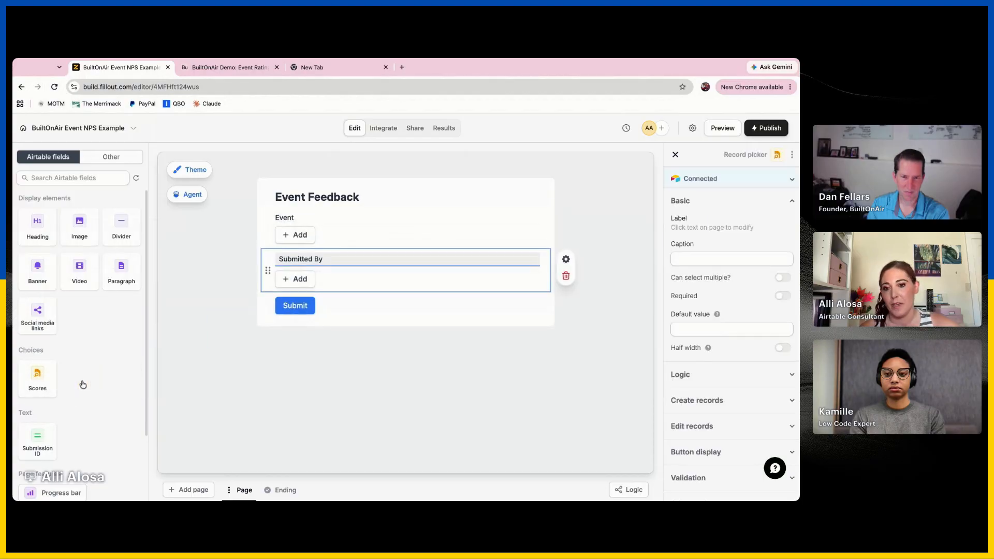
scroll(62, 394, down, 5)
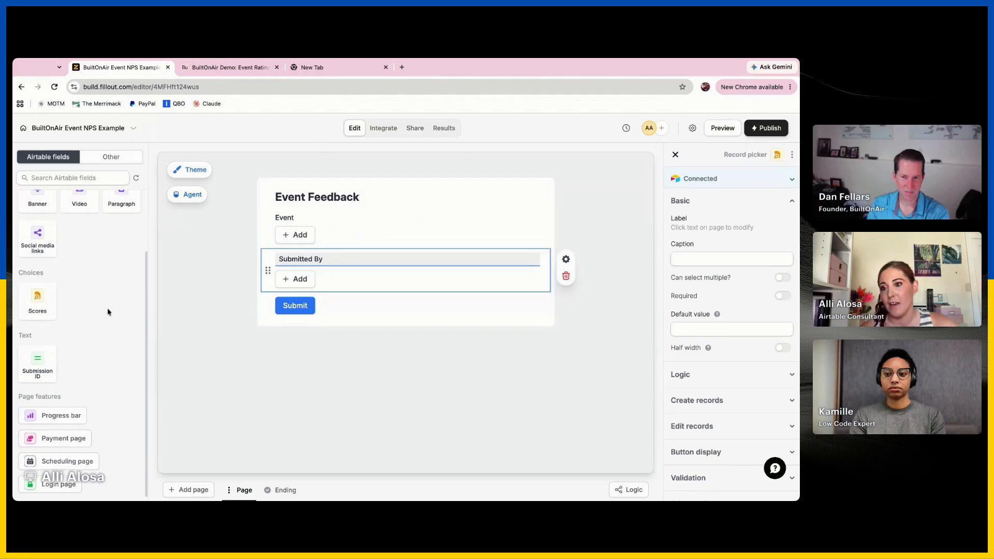
scroll(108, 312, up, 5)
click(489, 329)
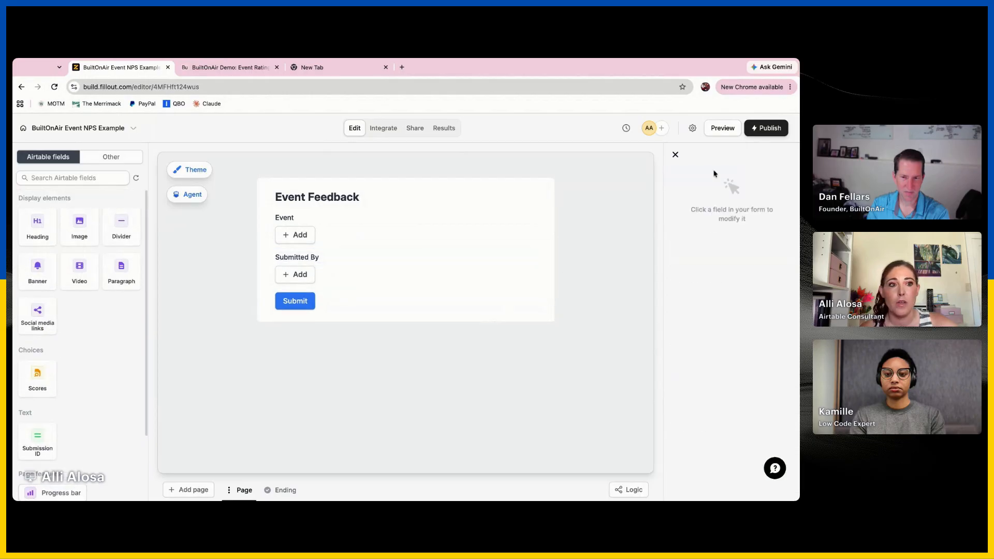
Show the form's non-Airtable field types and inspect which Airtable field the Event record picker is connected to
click(103, 161)
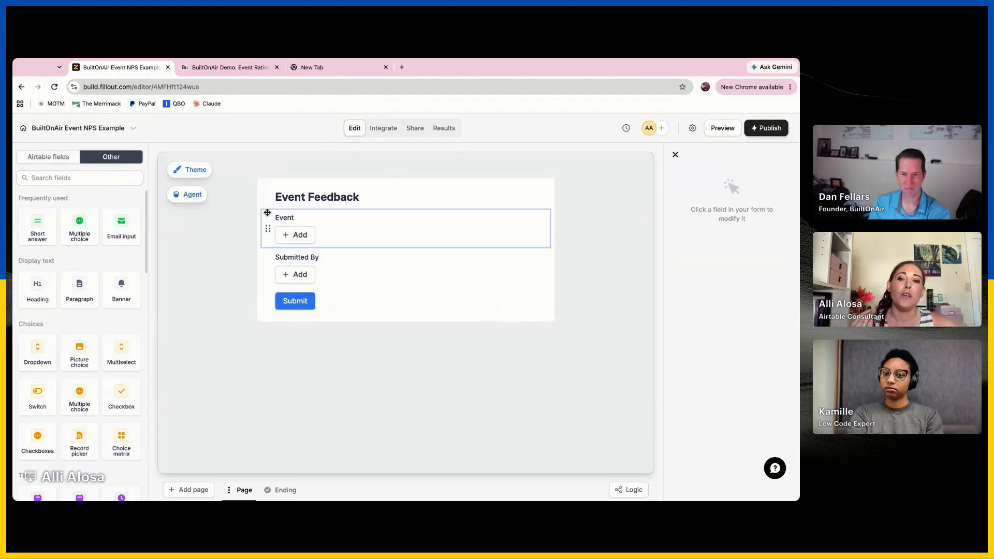
click(468, 213)
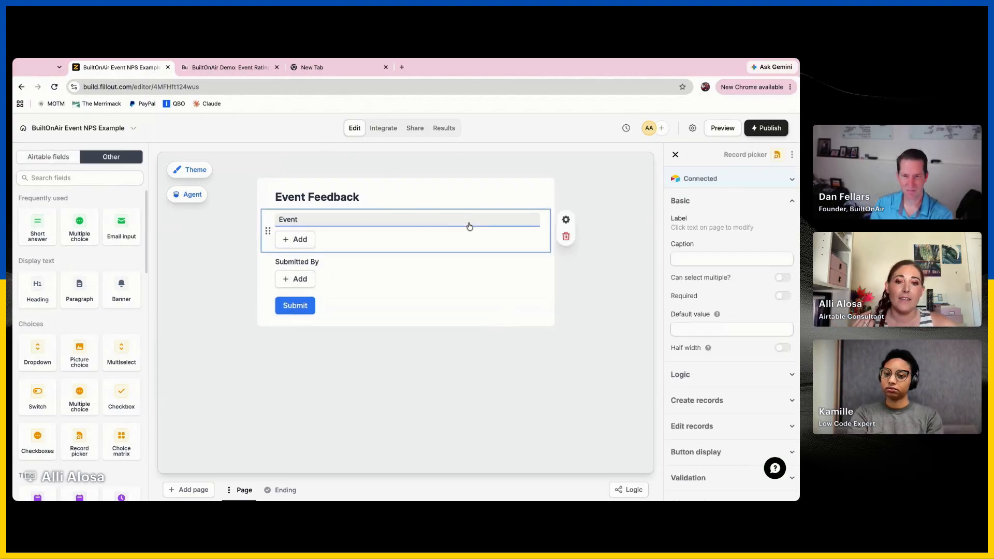
click(700, 178)
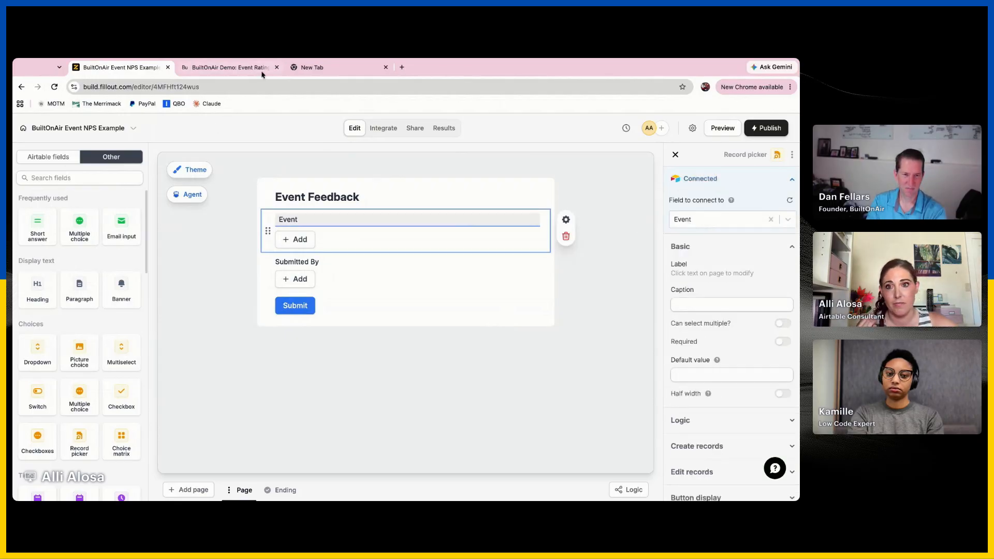
Examine the Event and Submitted By fields in Airtable's Submissions table and compare them with the Submitted By record picker in Fillout
click(227, 68)
click(364, 127)
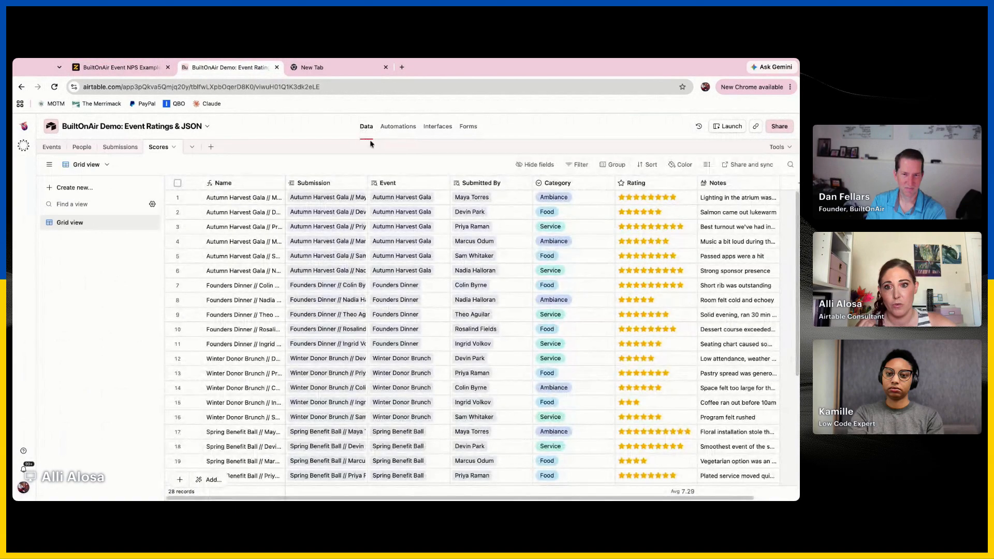
click(356, 182)
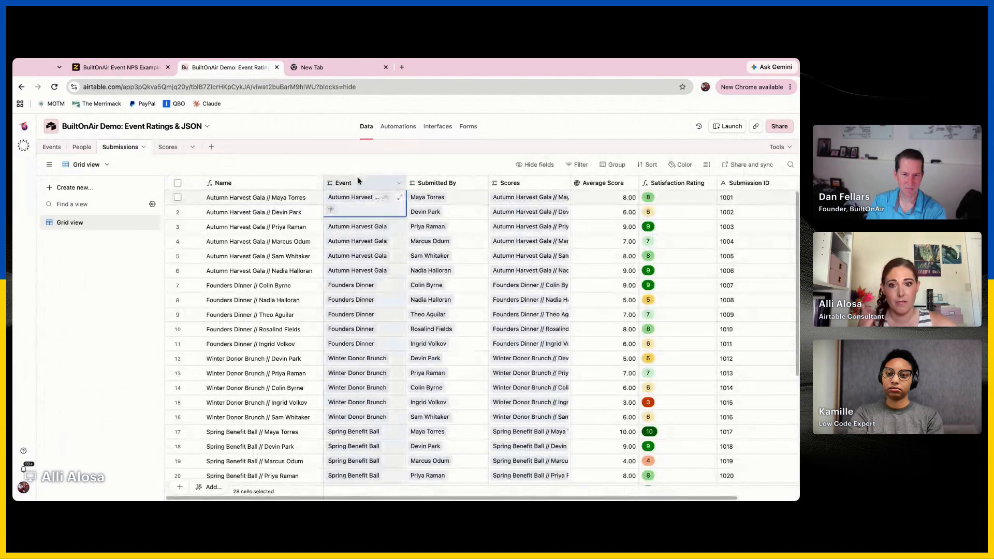
click(457, 183)
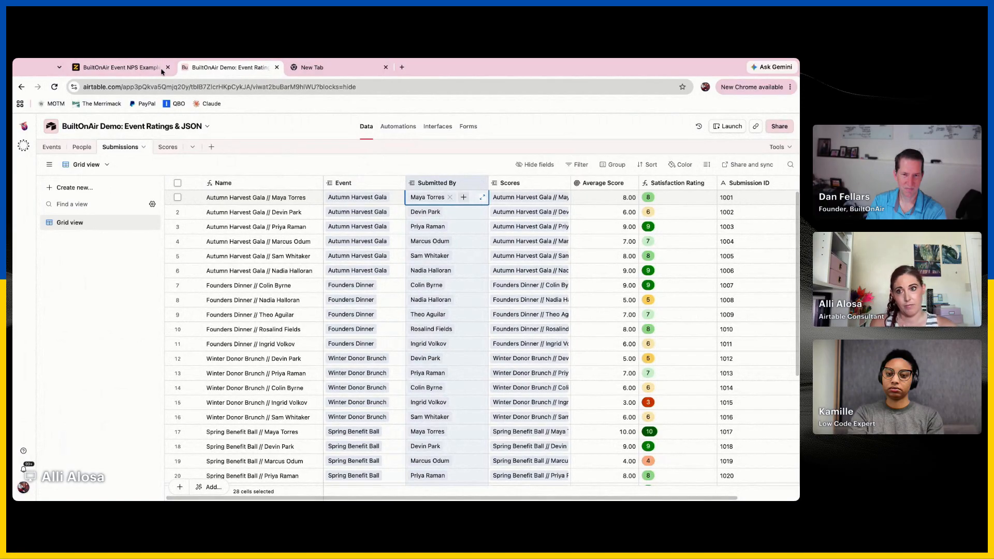
click(145, 67)
click(413, 281)
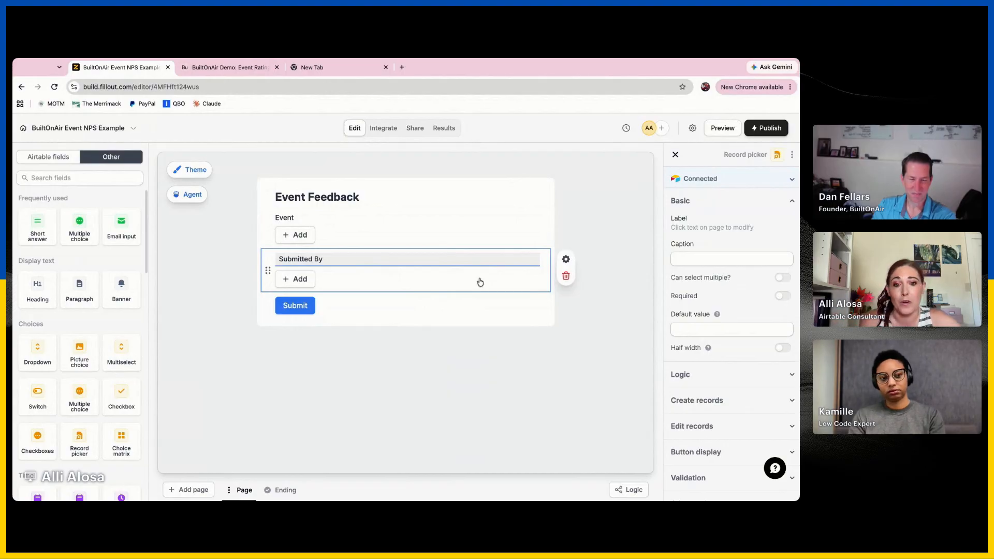
click(217, 318)
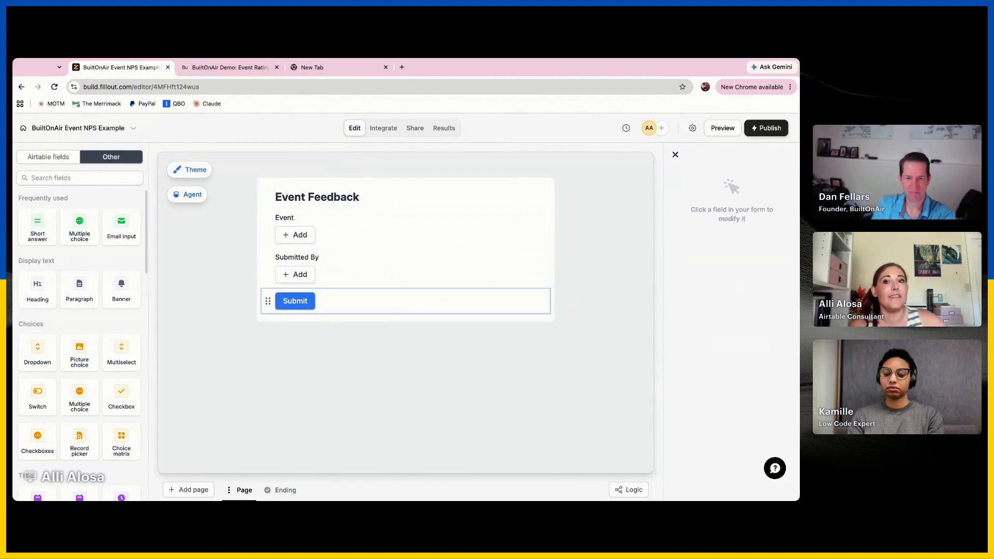
Switch to Airtable's Scores table and examine its Category field
click(213, 67)
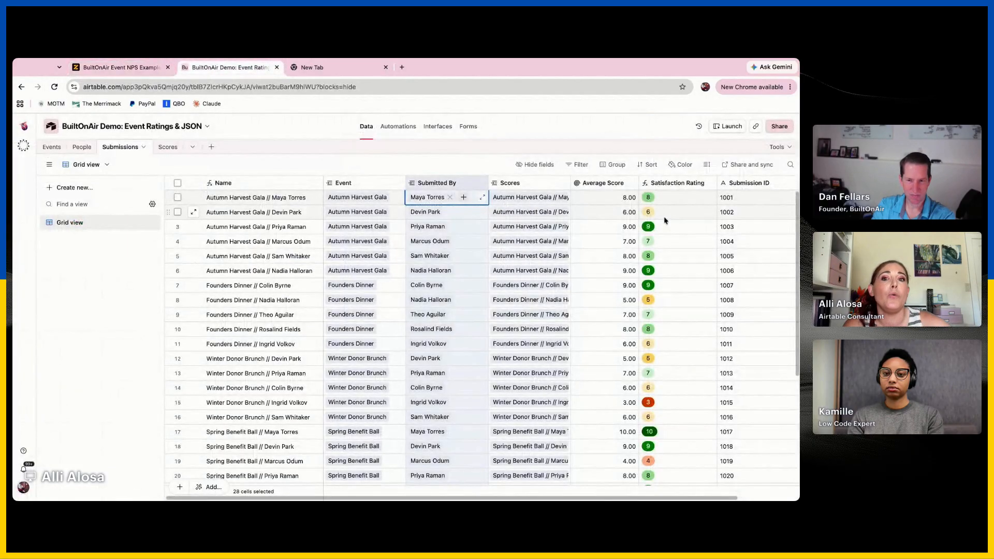
click(167, 146)
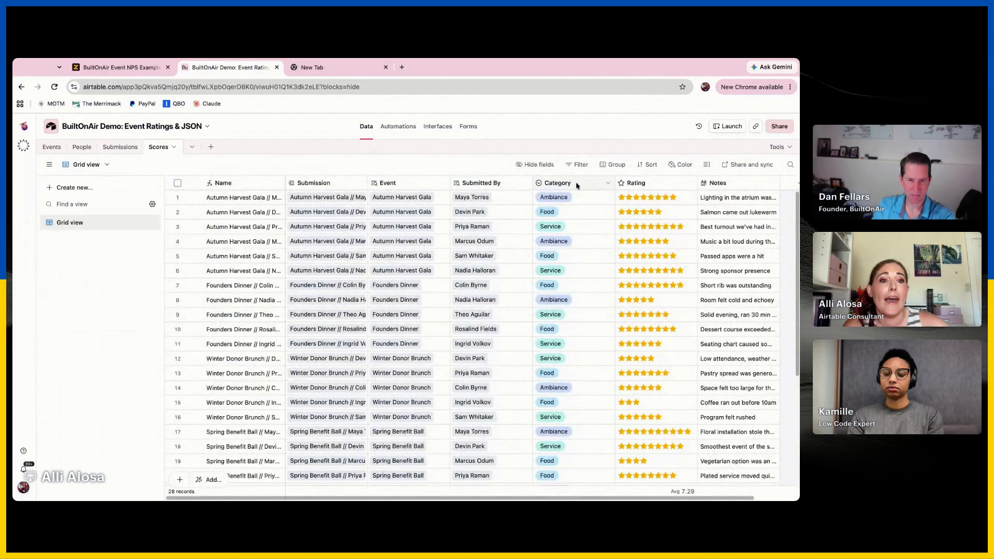
click(578, 187)
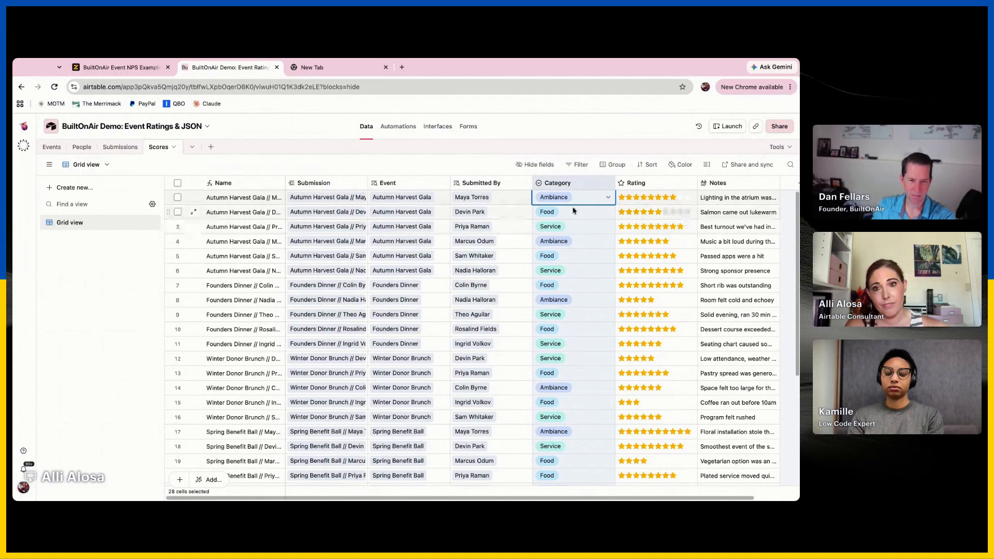
Browse Fillout's rating and ranking field types and compare them with the Rating field in Airtable's Scores table
click(117, 68)
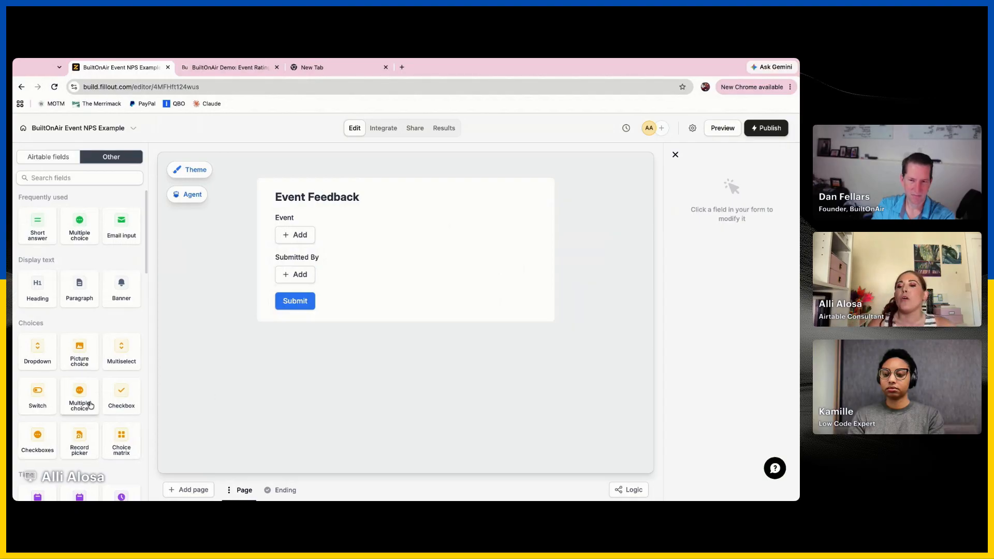
scroll(91, 405, down, 5)
scroll(89, 395, down, 5)
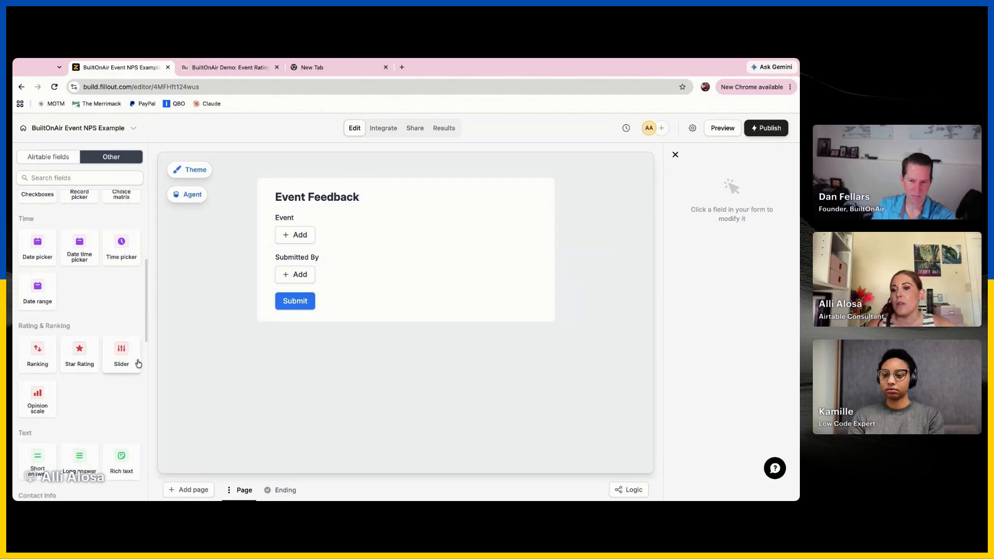
click(230, 67)
click(636, 182)
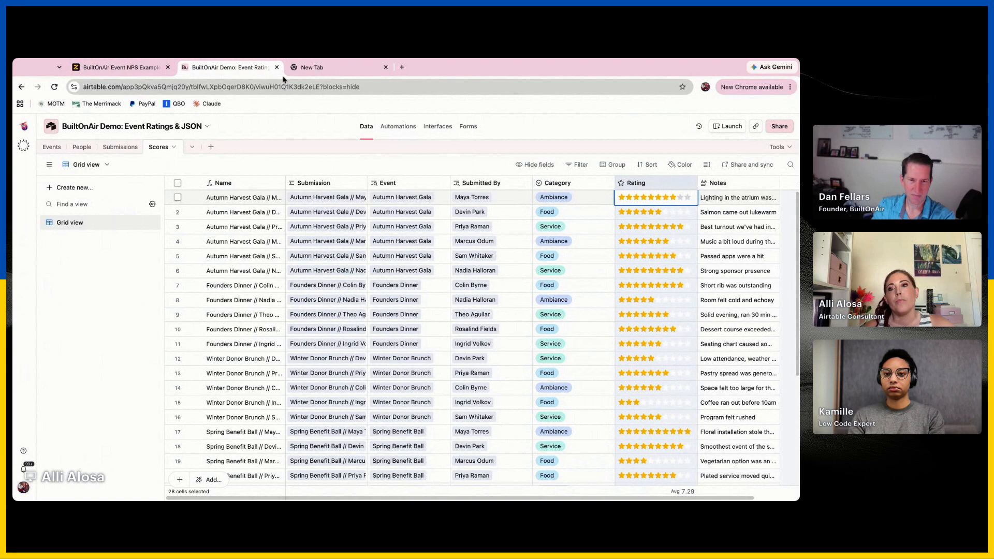
In the Fillout form, add a slider field below Submitted By, set its maximum to 10, and move its handle to 10
click(124, 69)
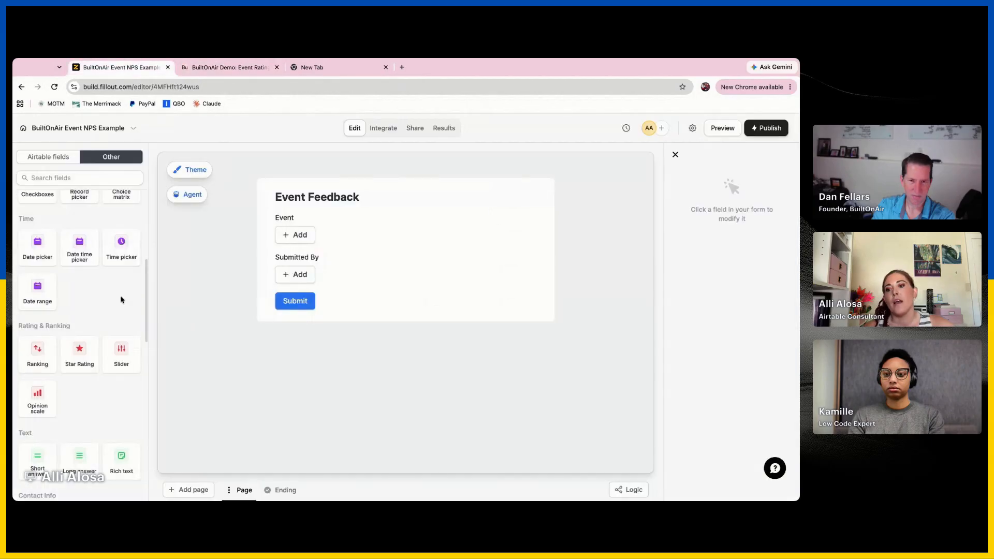
click(125, 357)
drag(280, 316, 506, 316)
click(690, 359)
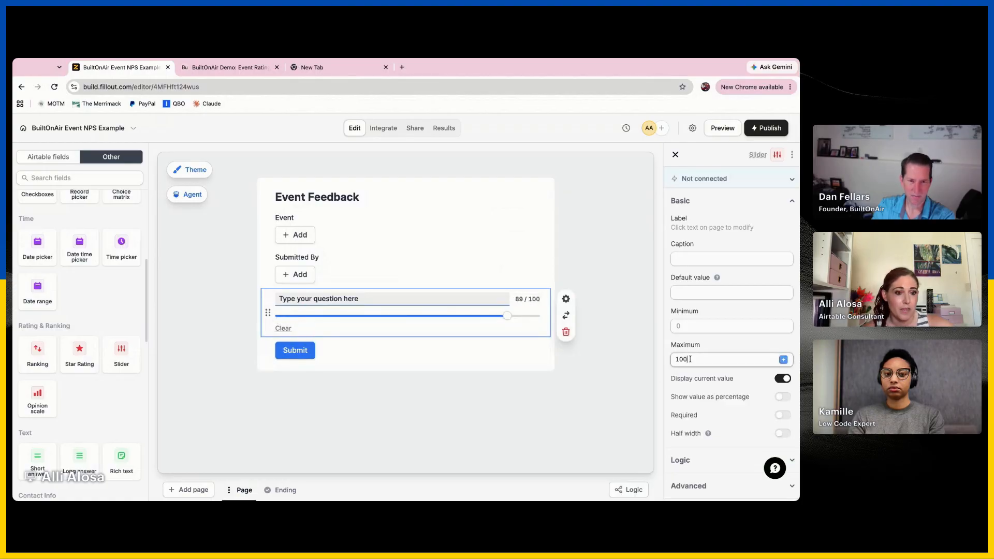
click(580, 370)
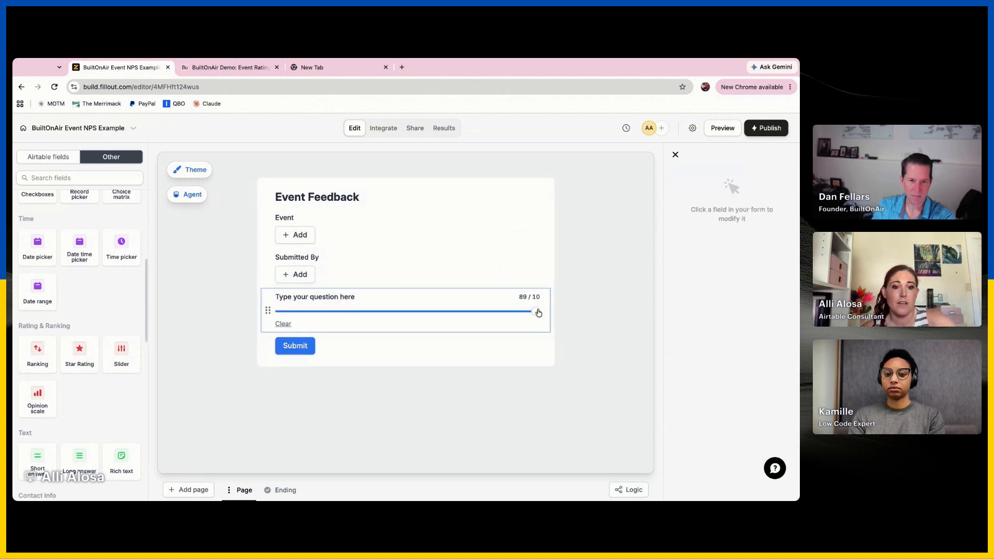
drag(484, 311, 536, 311)
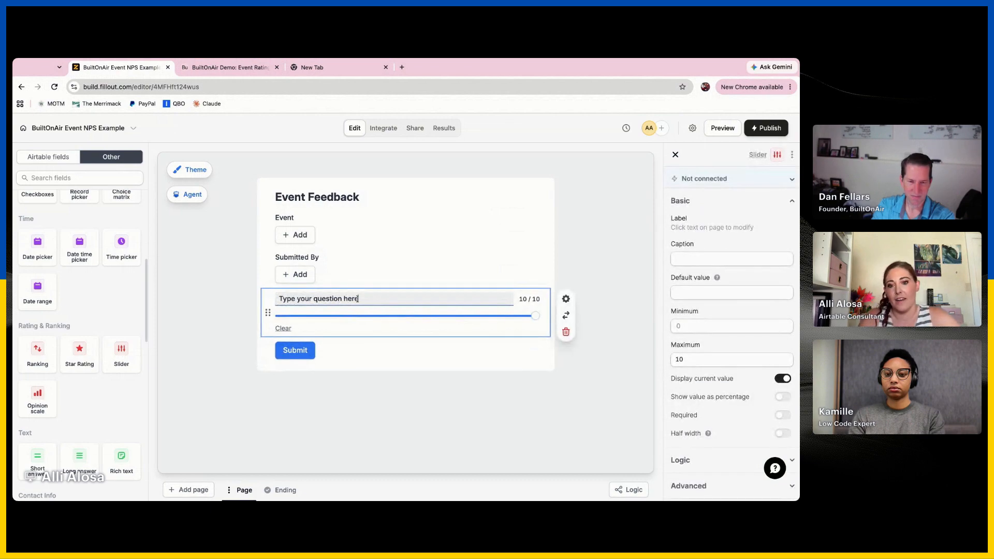
Label the slider "Please rate the Ambiance" with the word Ambiance in bold
triple_click(357, 299)
text(Please rate the Ambiance)
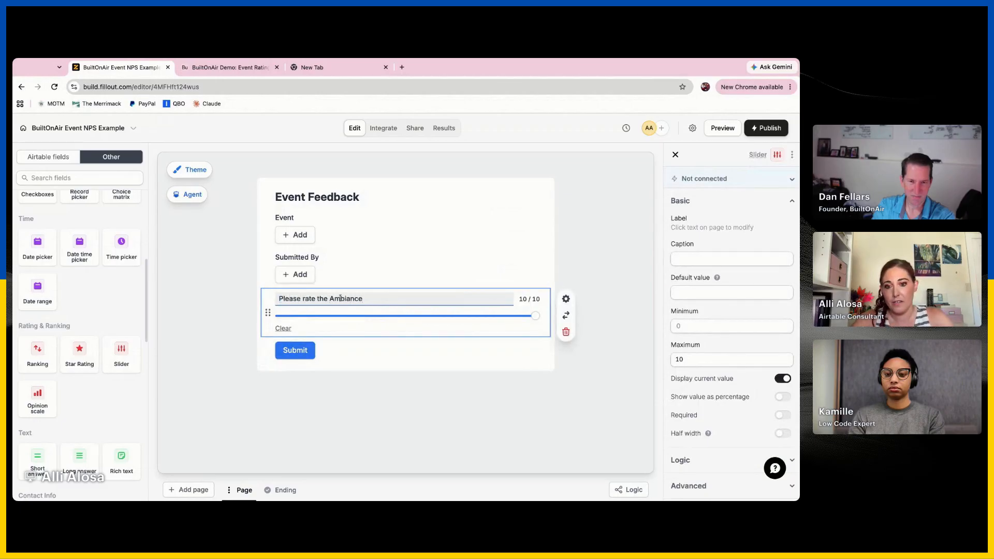
double_click(341, 299)
key(ctrl+b)
click(393, 298)
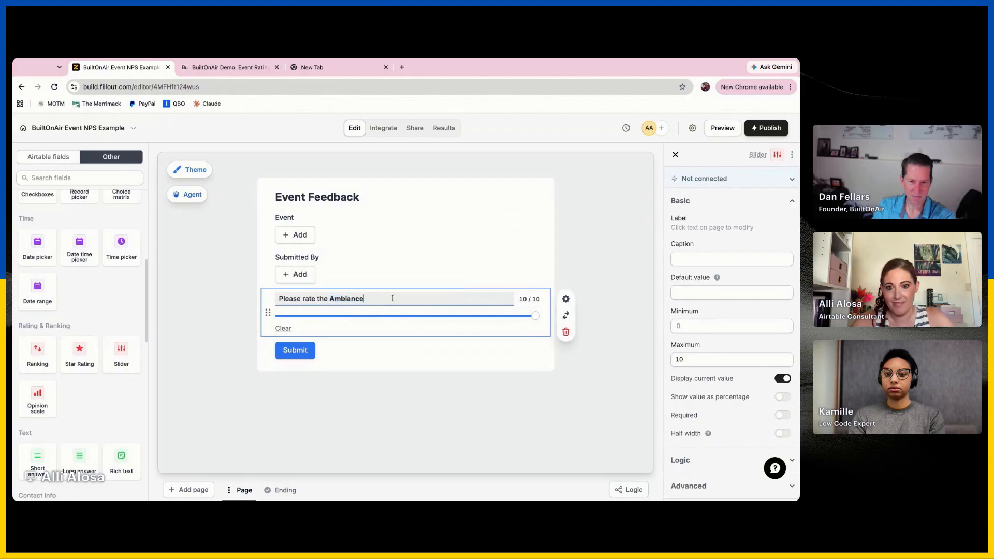
click(209, 310)
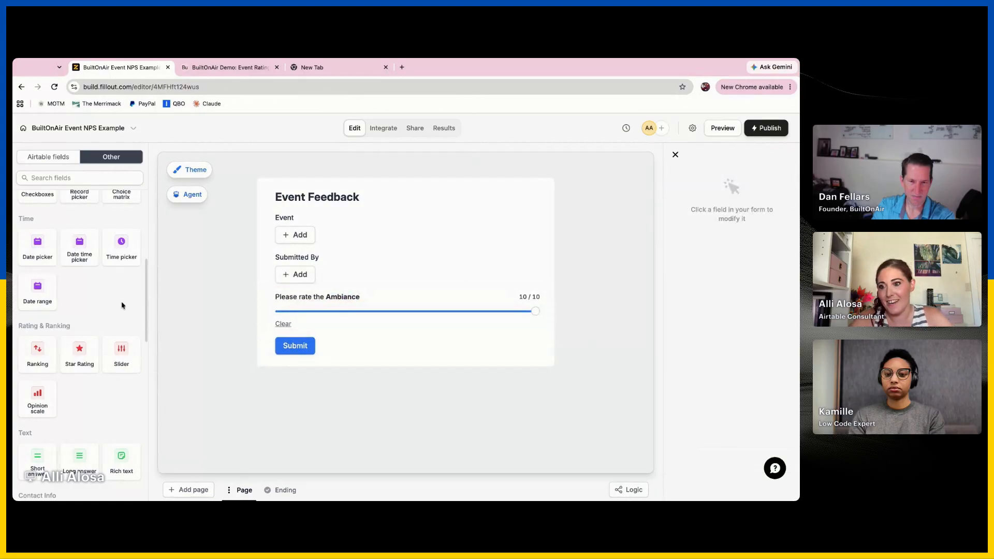
Add a short answer field labelled "Ambiance Notes" below the slider
scroll(111, 304, up, 5)
drag(42, 229, 363, 327)
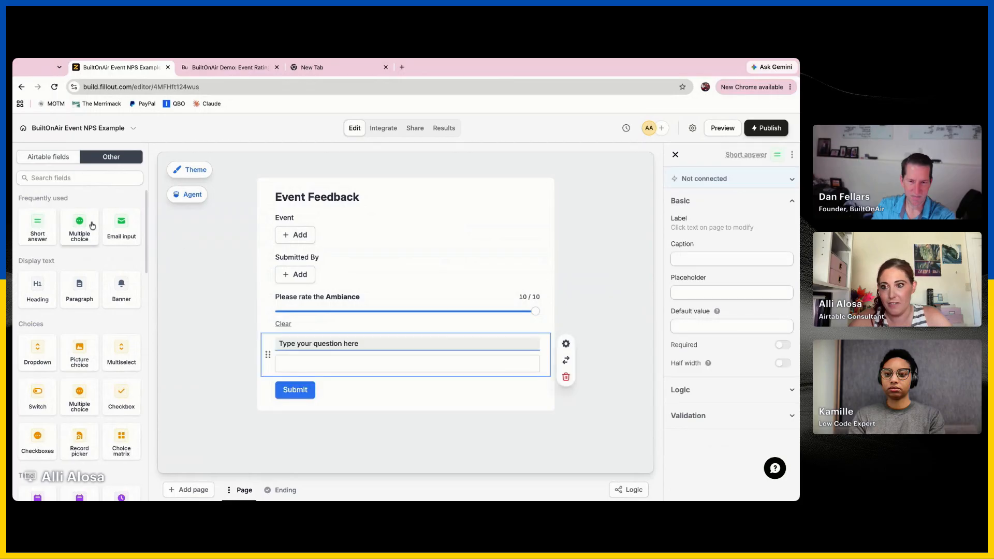
click(330, 343)
text(Ambiance Notes)
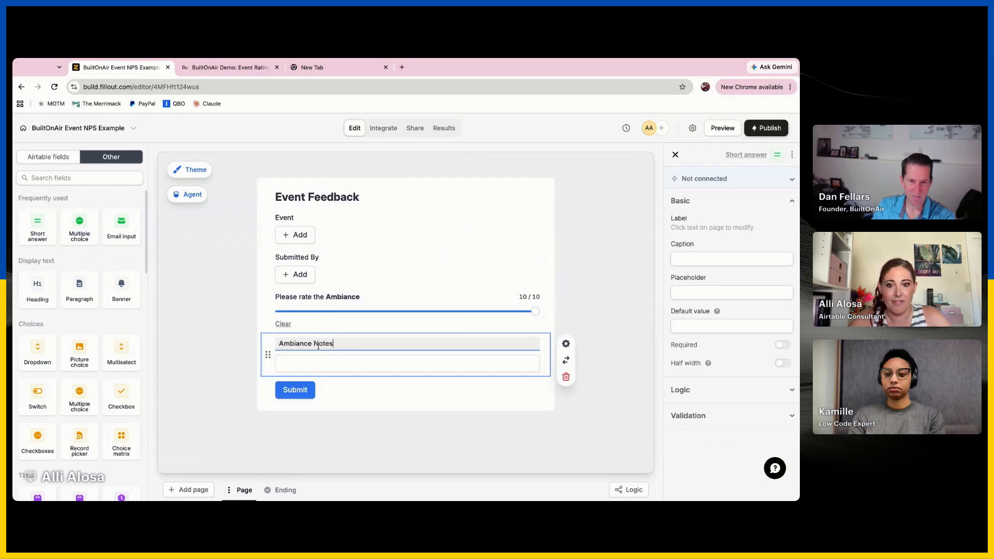
click(256, 357)
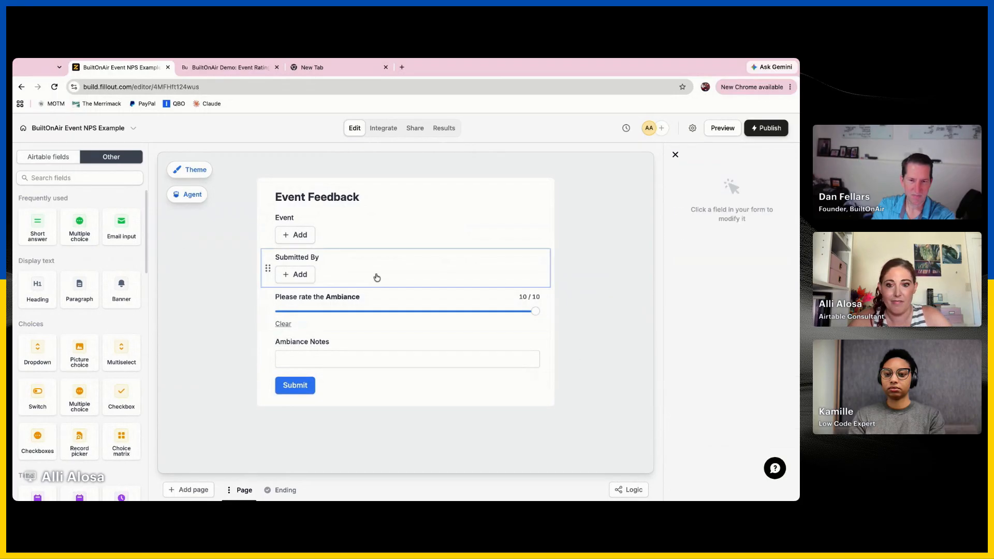
Relabel the slider above Ambiance Notes as "Ambiance Rating" in plain text
click(366, 299)
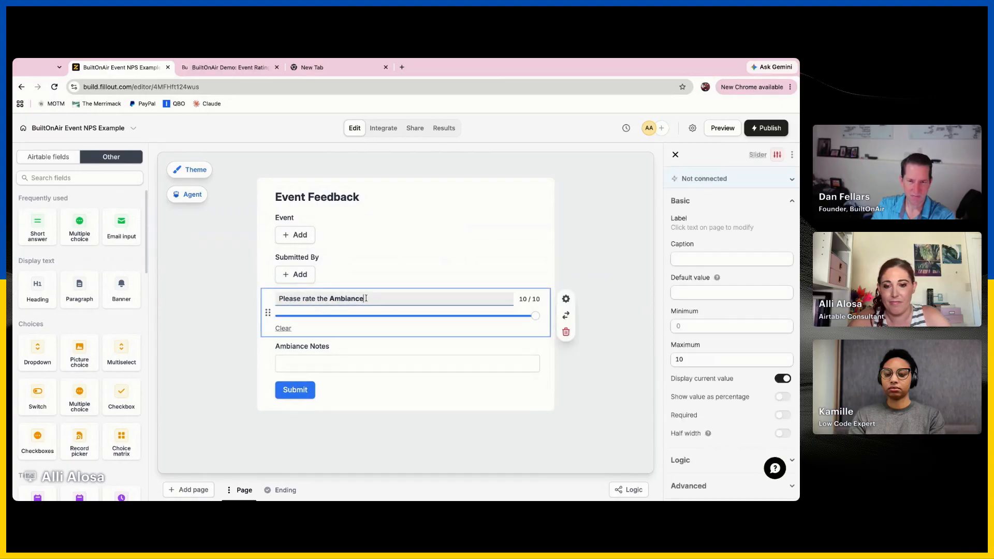
click(332, 299)
key(shift+super+Left)
key(super+a)
text(A)
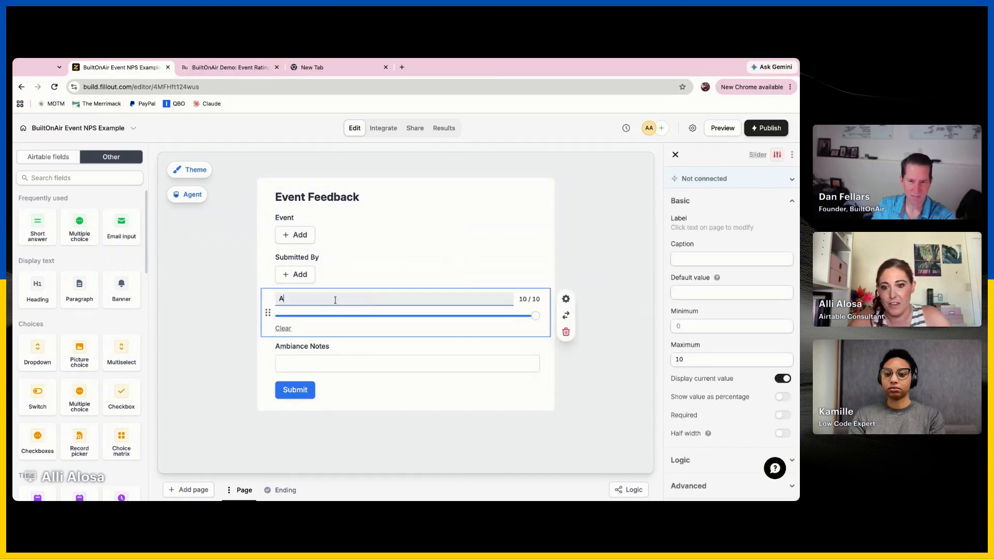
click(382, 355)
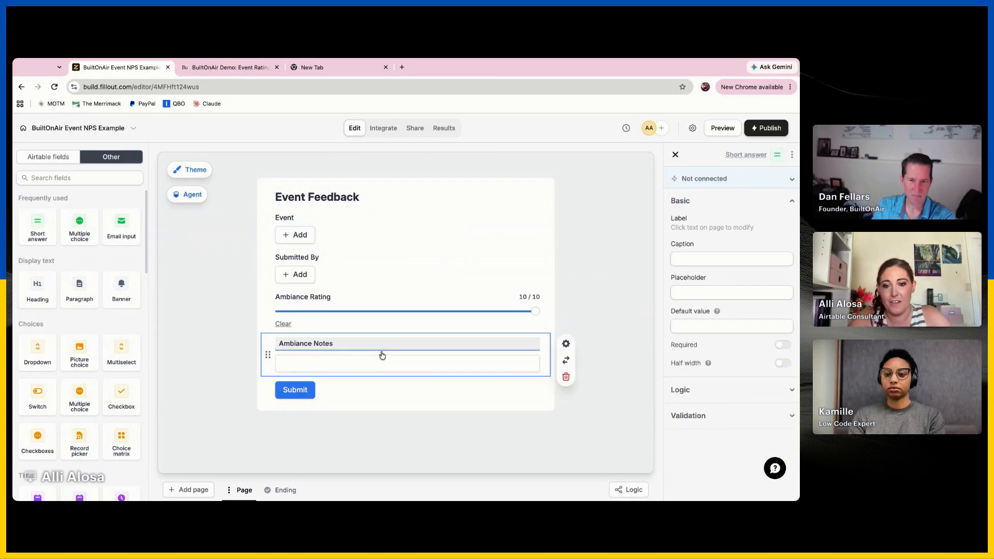
click(170, 346)
Add a short answer field labelled "Food Notes" below Ambiance Notes
drag(33, 234, 320, 383)
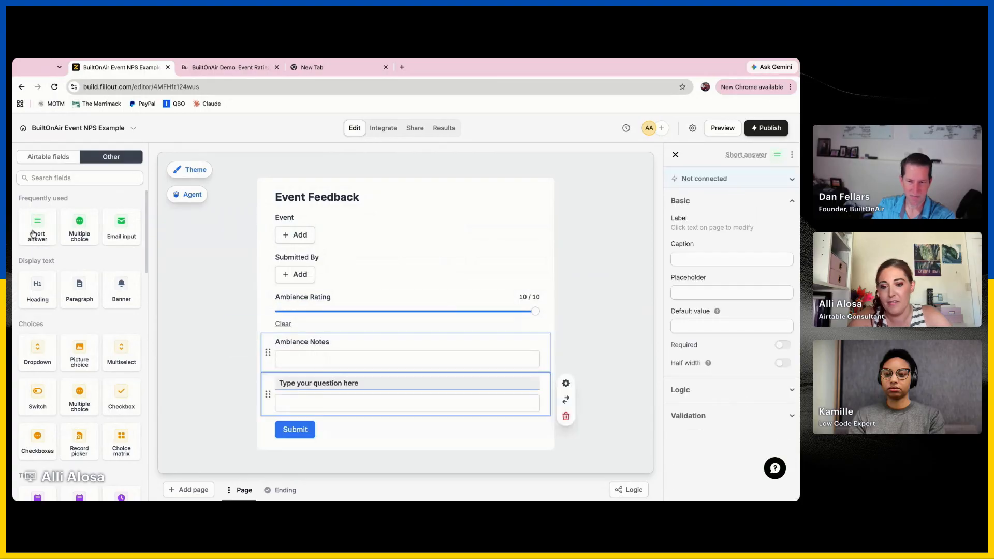
triple_click(320, 383)
text(Food R)
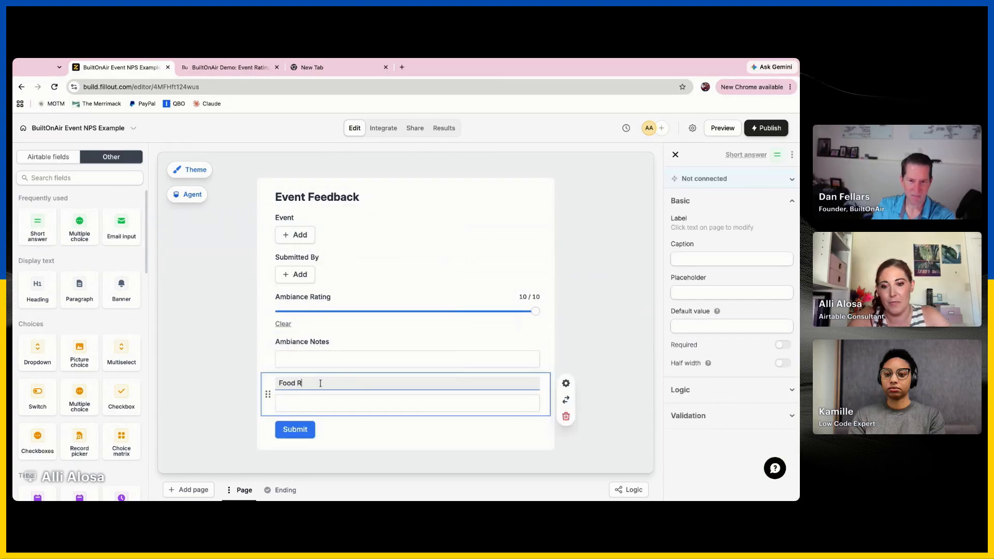
key(BackSpace)
text(Notes)
click(224, 335)
Add another short answer field to the form and place it between Food Notes and the Submit button
drag(27, 220, 58, 274)
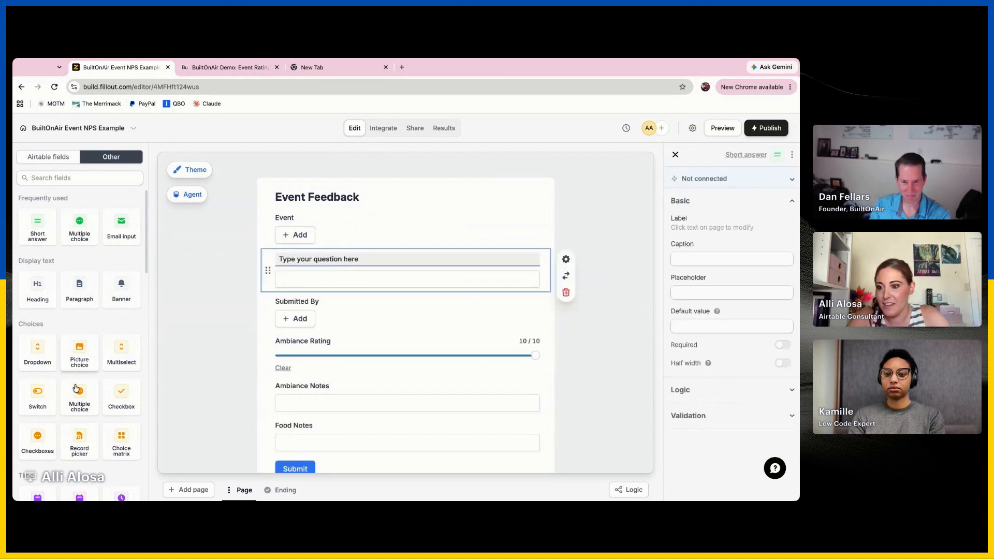
scroll(78, 411, down, 1)
scroll(78, 411, up, 1)
scroll(303, 336, down, 2)
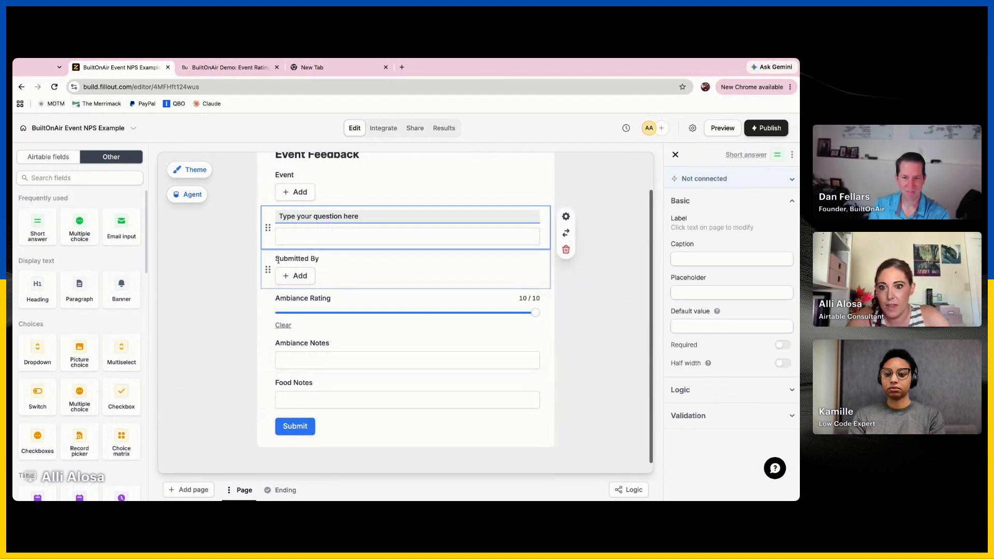
drag(268, 227, 280, 404)
click(314, 373)
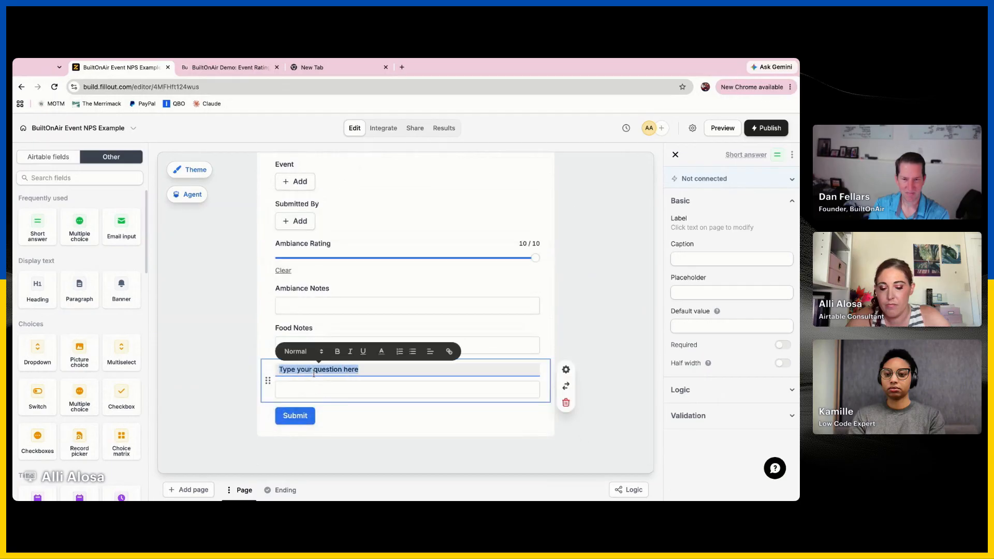
Label the short answer field below Food Notes "Service Notes", checking the category names in Airtable's Scores table
text(Value)
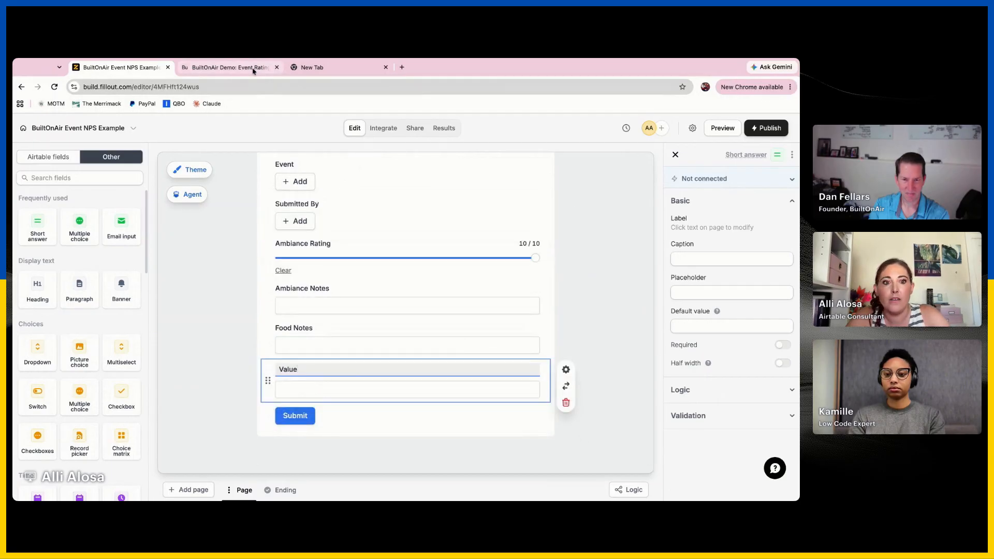
click(252, 71)
click(120, 67)
double_click(293, 370)
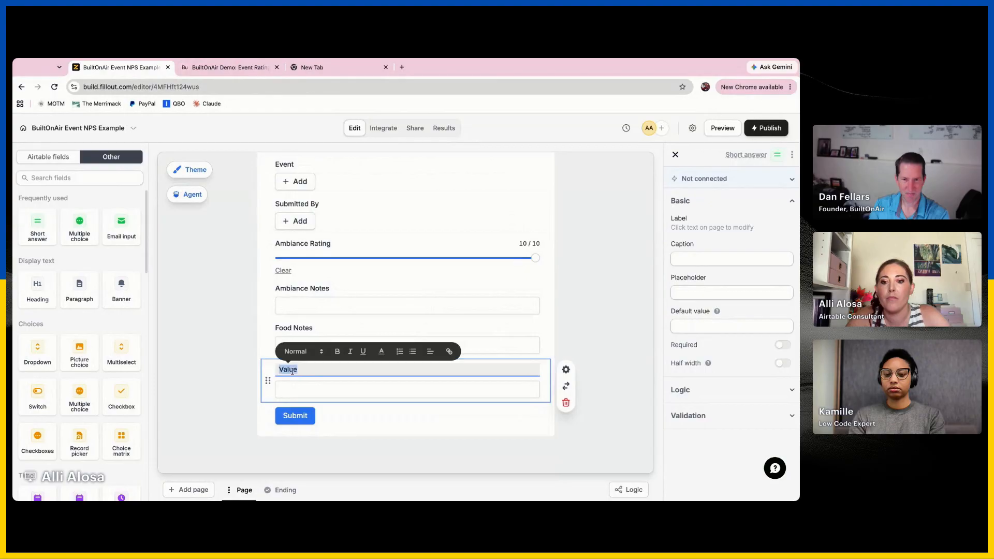
text(Service Notes)
click(229, 329)
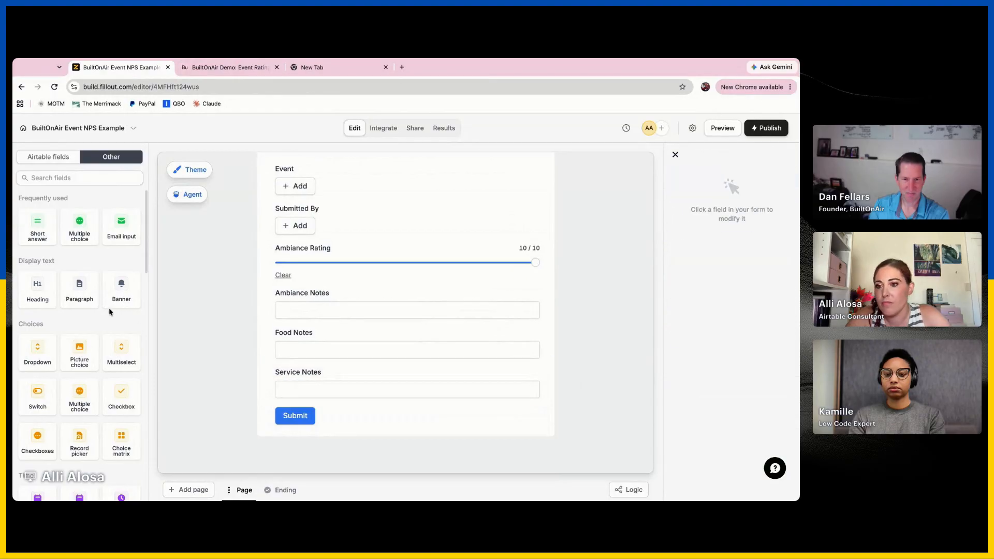
Add a slider between Ambiance Notes and Food Notes with a maximum of 10 and label it "Food Rating"
scroll(117, 368, down, 4)
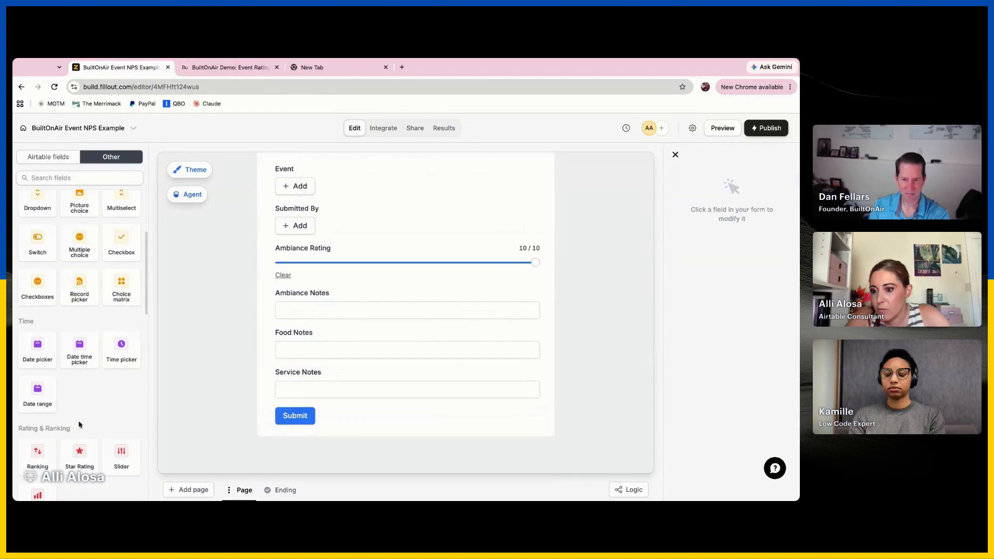
drag(129, 426, 357, 309)
click(684, 359)
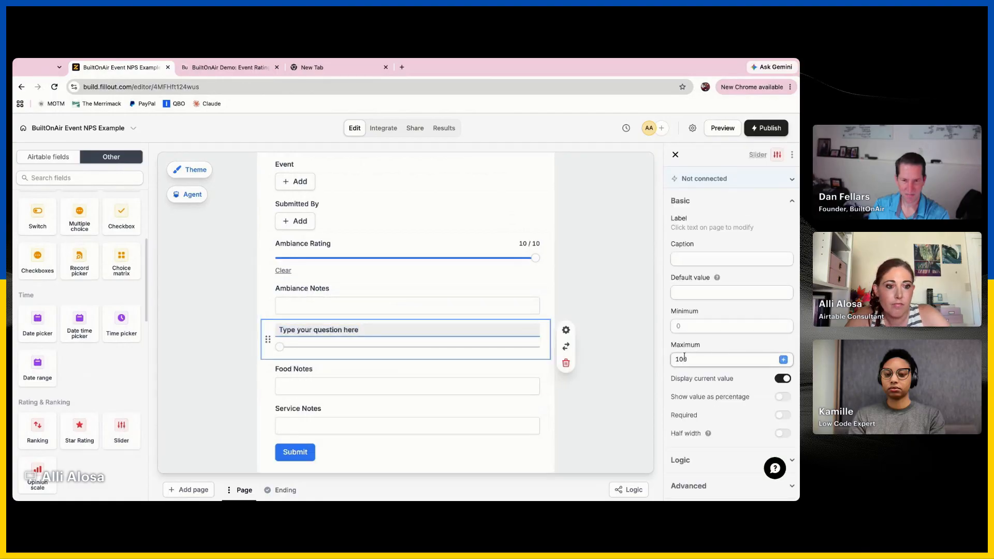
click(372, 329)
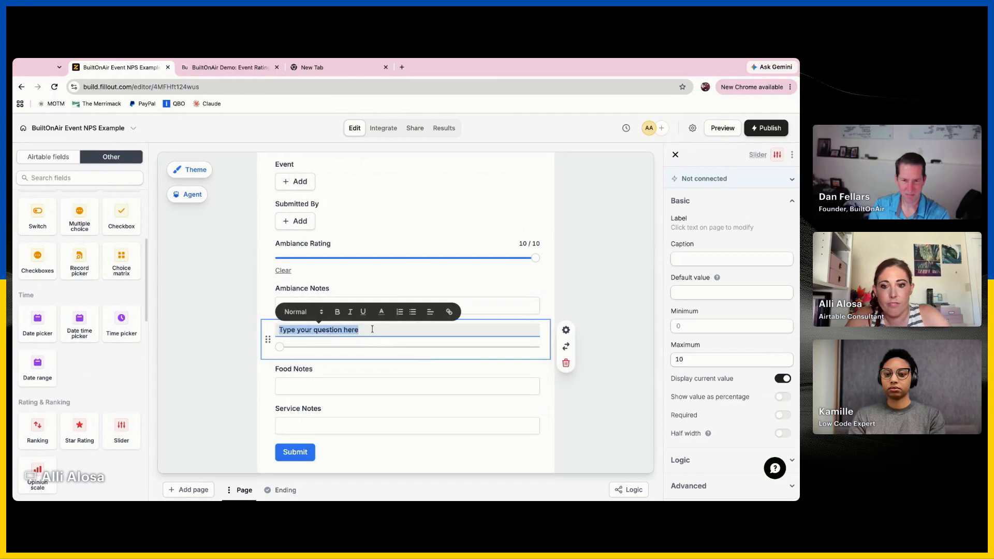
text(Food Rating)
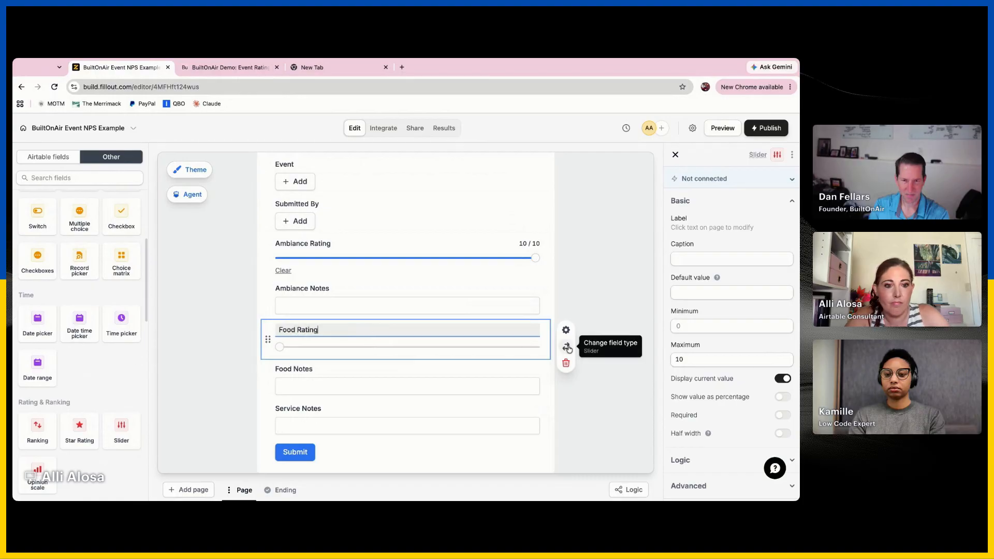
Duplicate the Food Rating slider, place the copy between Food Notes and Service Notes, and label it "Service Rating"
click(792, 154)
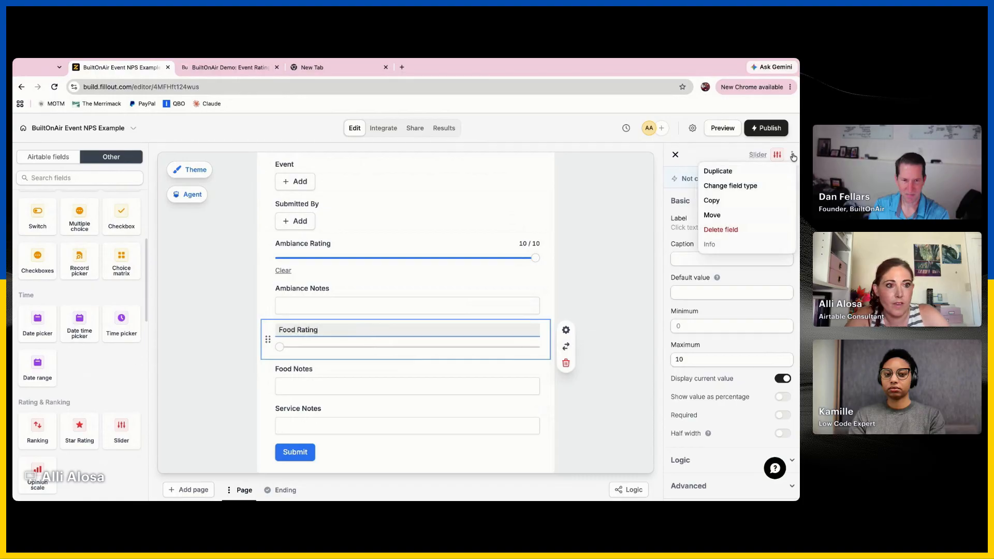
click(759, 172)
drag(262, 371, 269, 362)
triple_click(331, 328)
text(Servic)
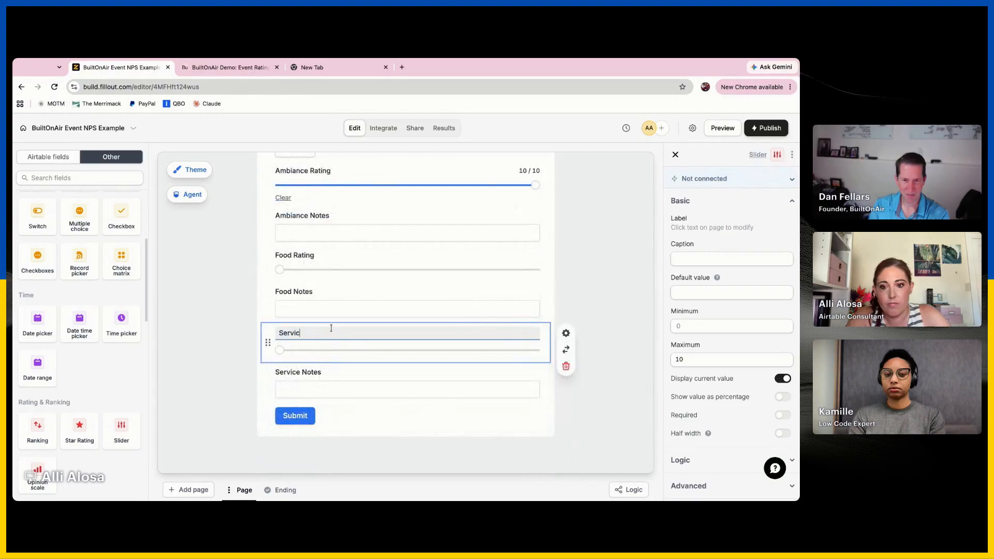
text(e Rating)
click(632, 296)
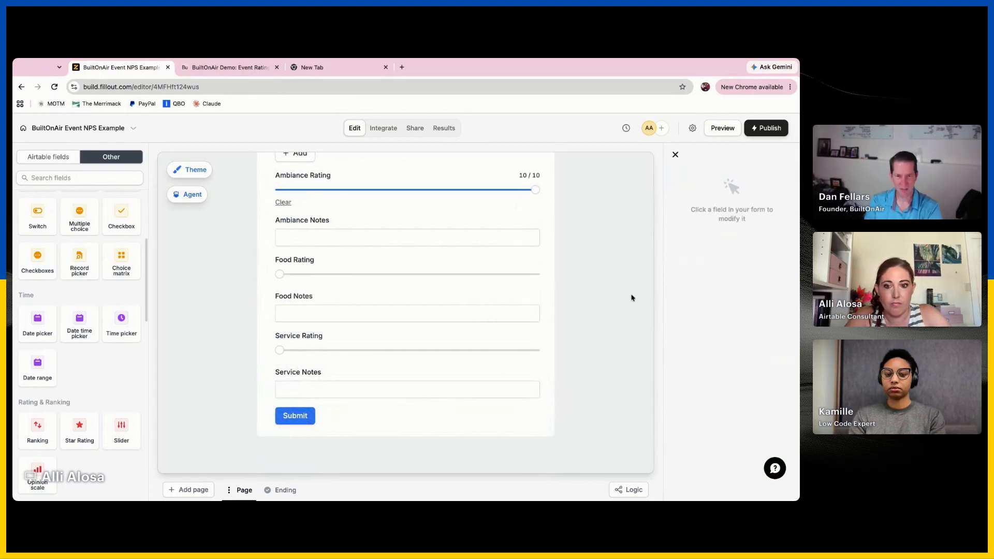
Try the Ambiance Rating slider at 9, then publish the form and open its live share link
scroll(574, 290, up, 2)
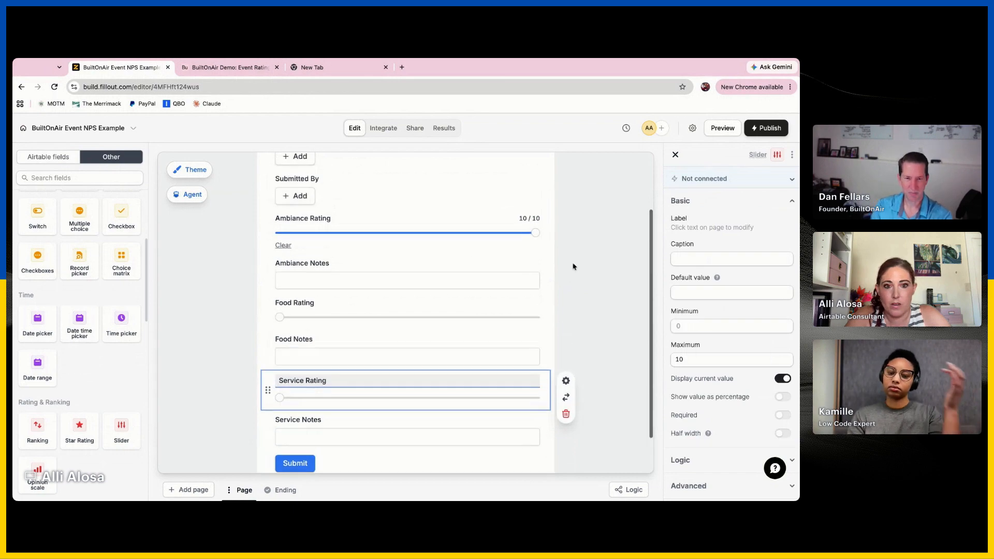
click(512, 252)
click(612, 238)
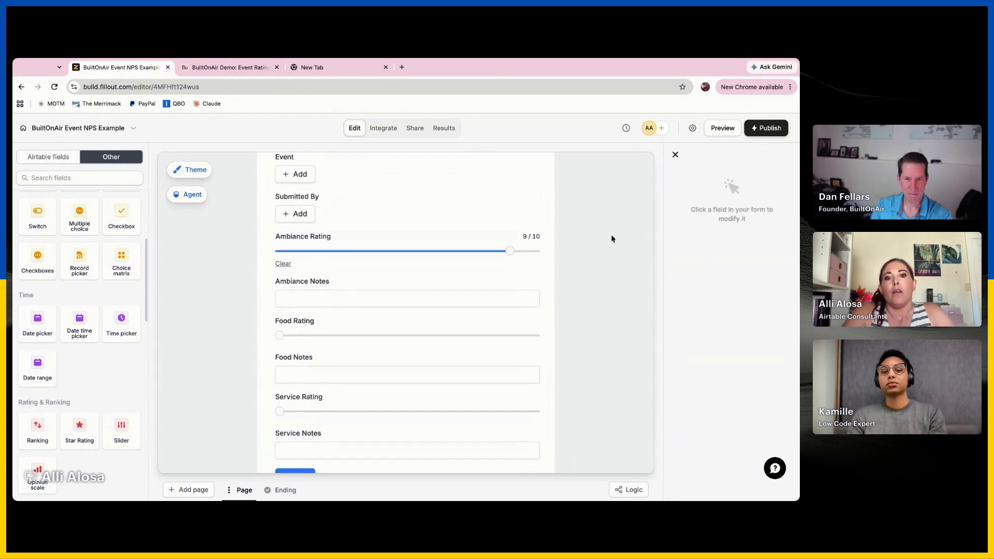
click(767, 128)
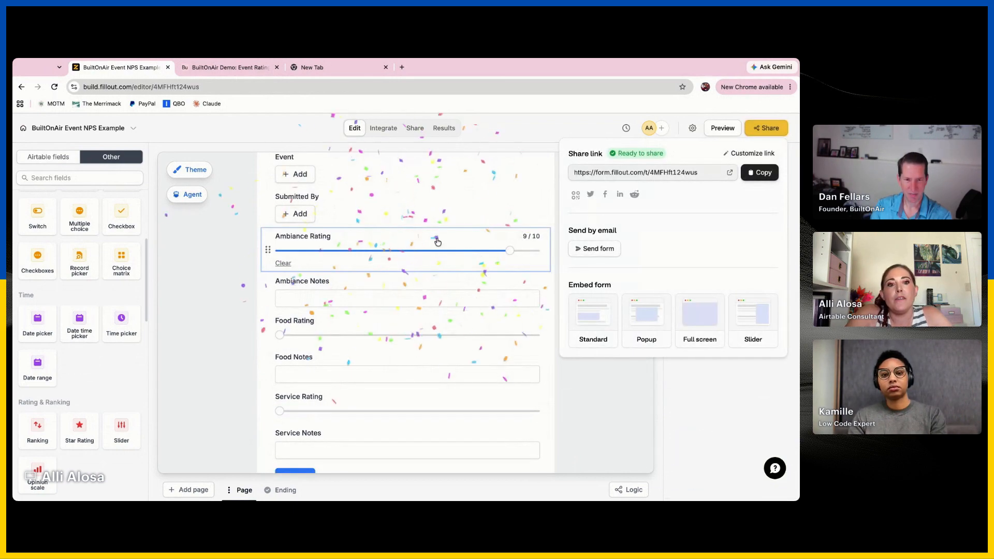
click(730, 174)
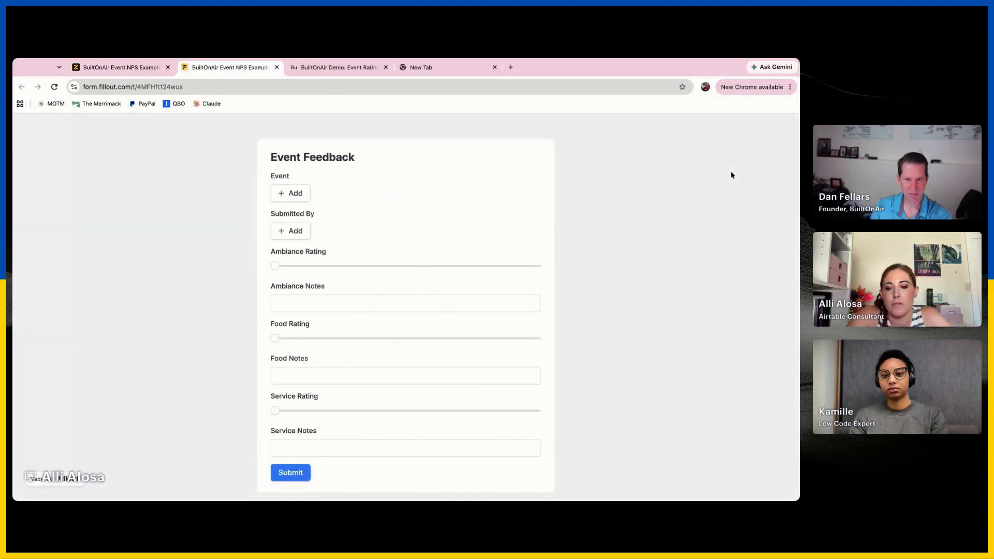
Test the live form by setting Ambiance Rating to 6 and Food Rating to 5, and open the Event record picker
click(276, 272)
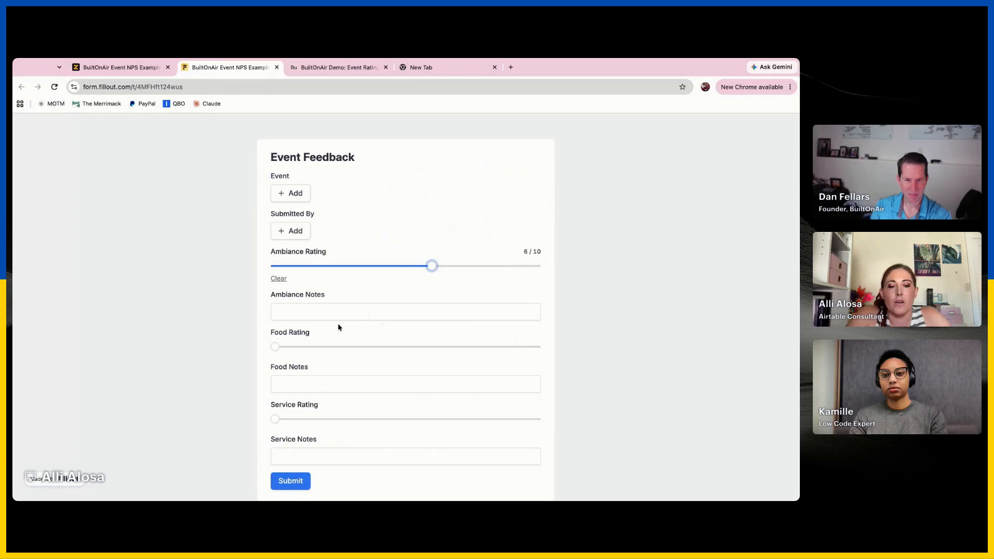
click(277, 347)
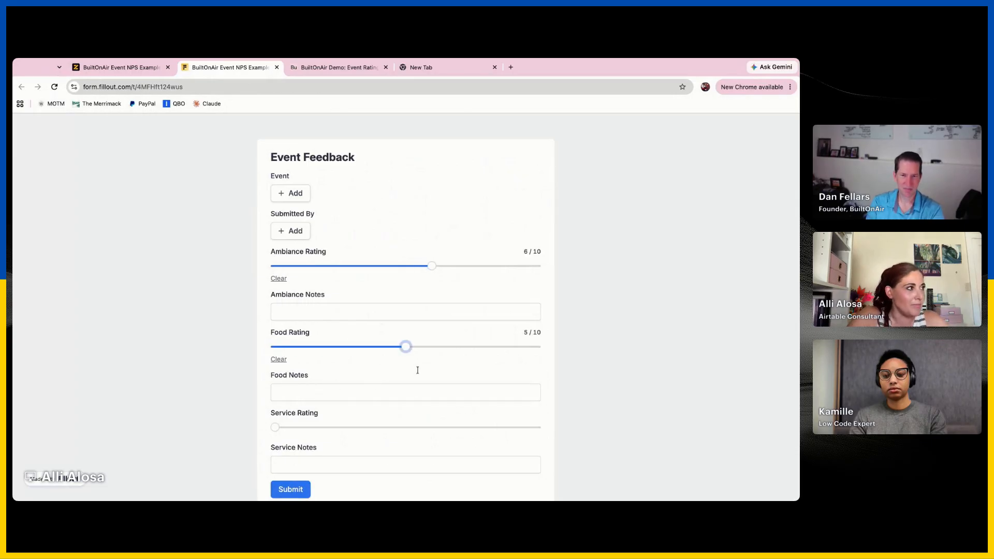
click(305, 197)
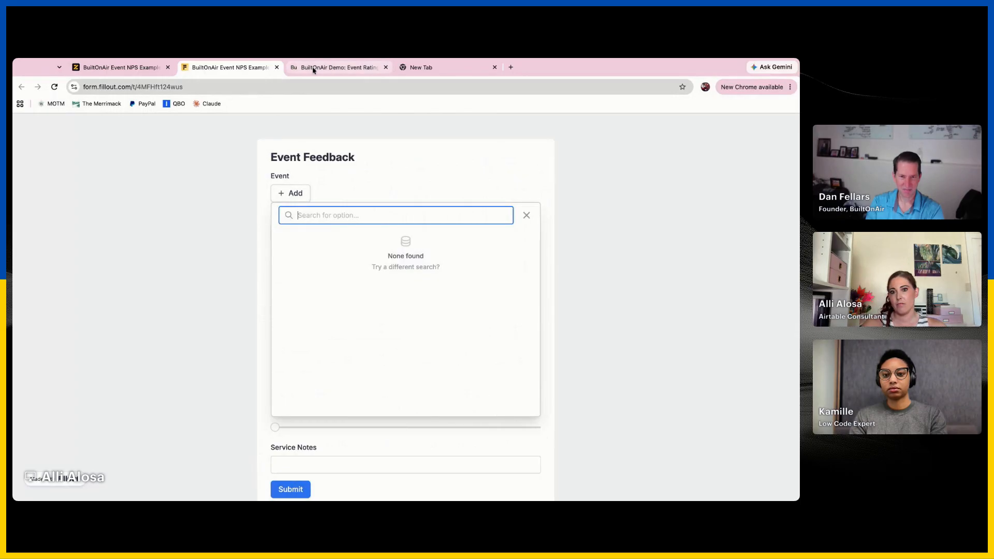
Check the Event record picker's options in the form editor and review its logic and advanced settings
click(155, 67)
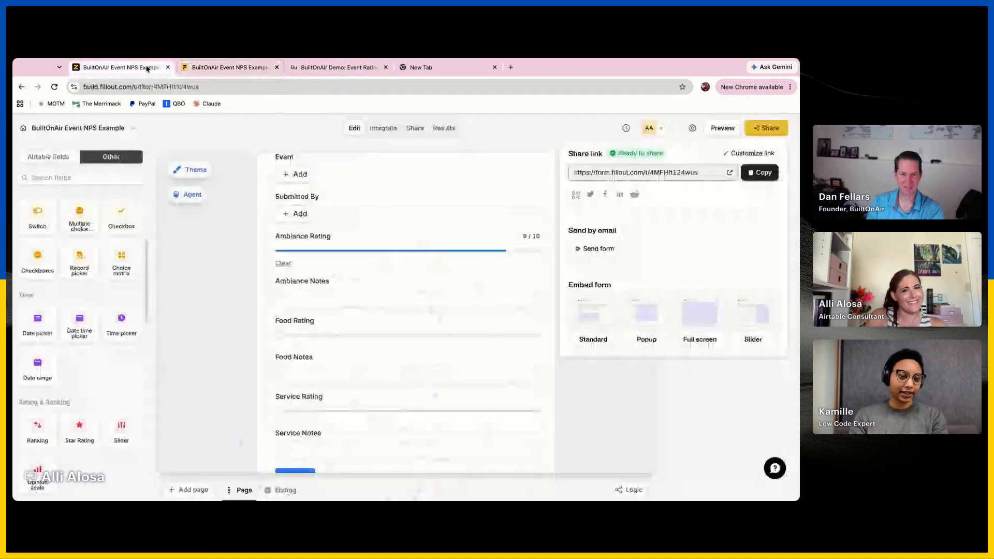
click(384, 185)
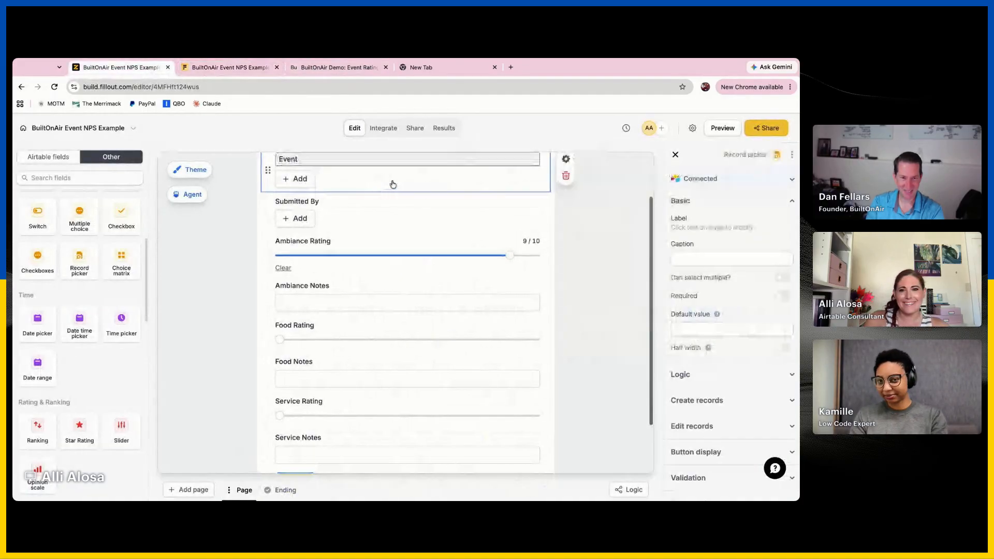
click(295, 180)
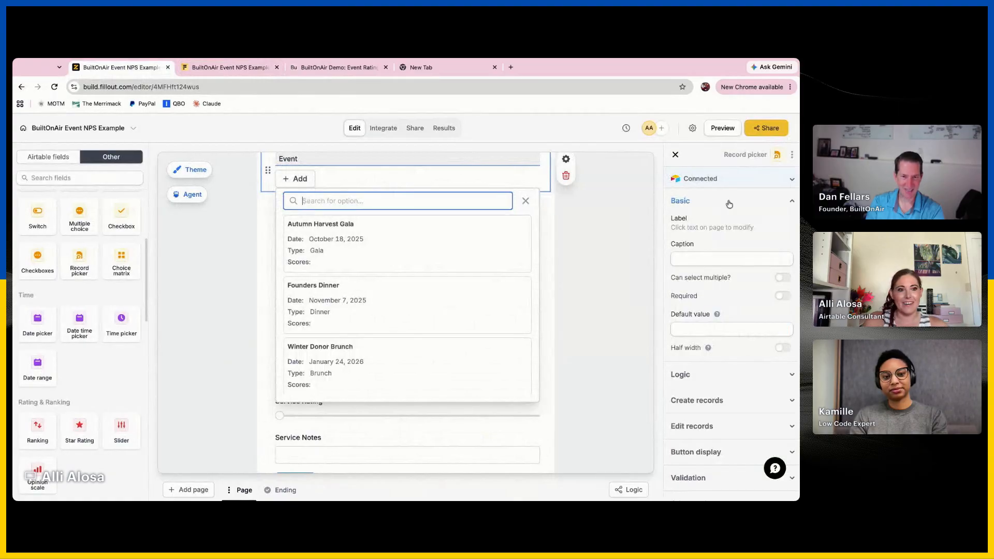
click(750, 374)
scroll(750, 389, down, 3)
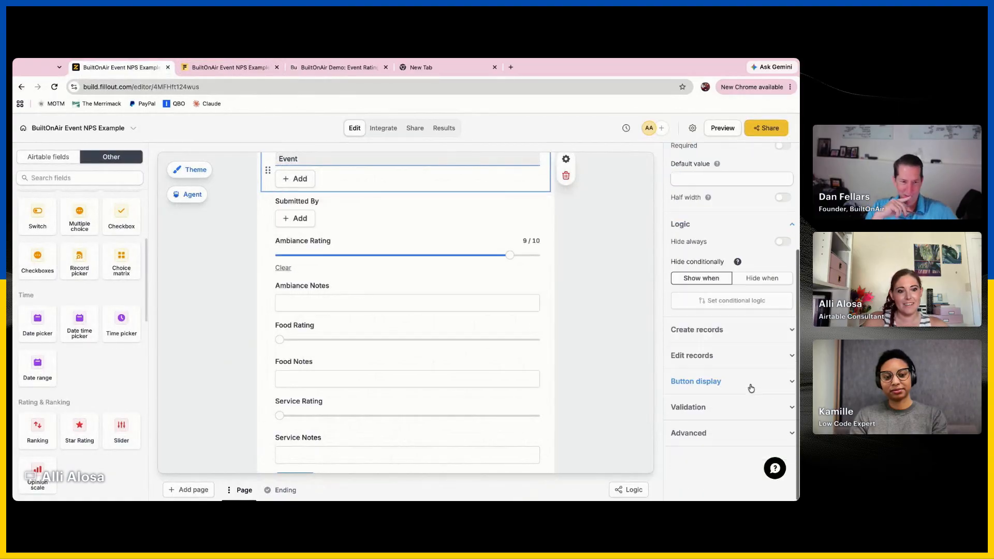
click(722, 431)
scroll(724, 426, down, 3)
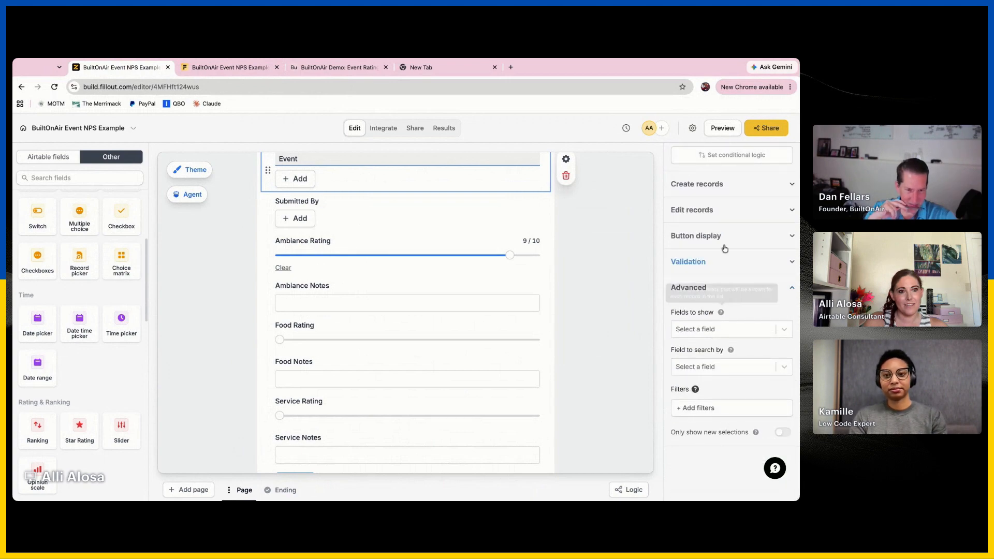
Reload the live form, recheck its Event record picker, and look at the Scores table in Airtable
click(246, 72)
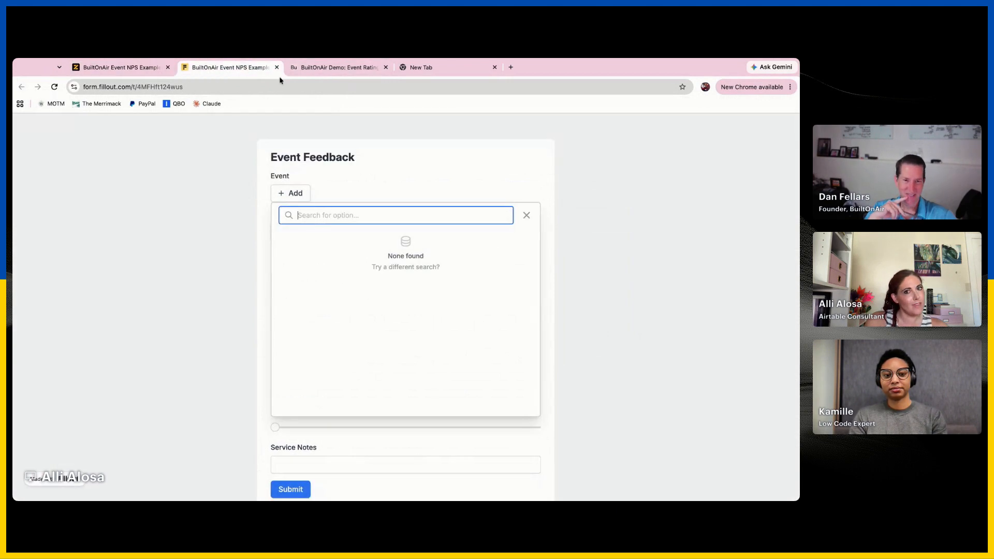
key(super+r)
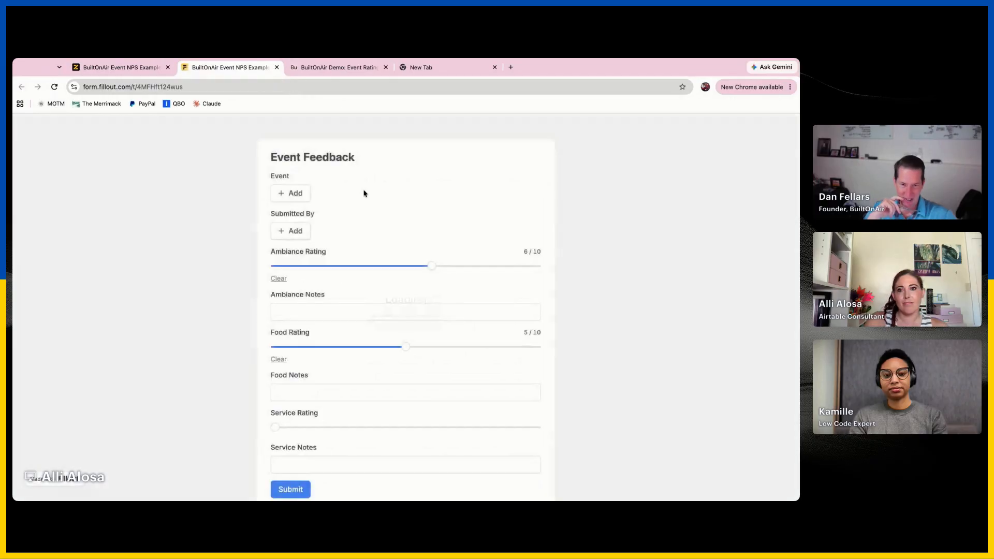
click(281, 195)
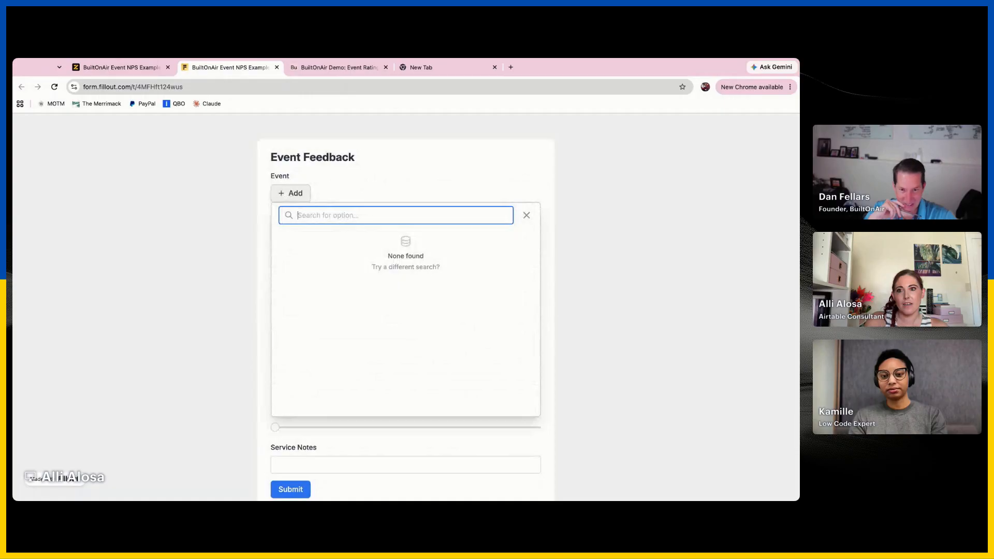
click(329, 159)
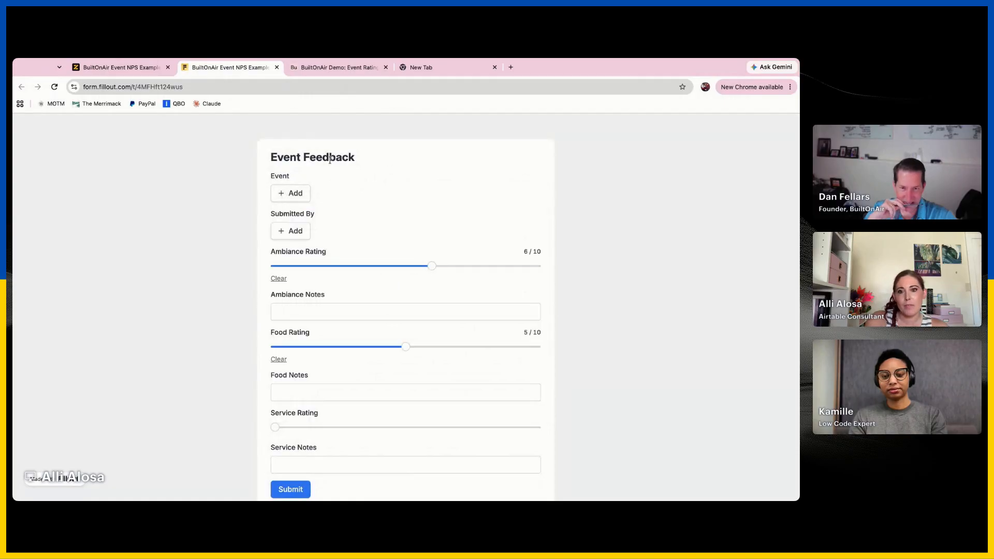
click(337, 67)
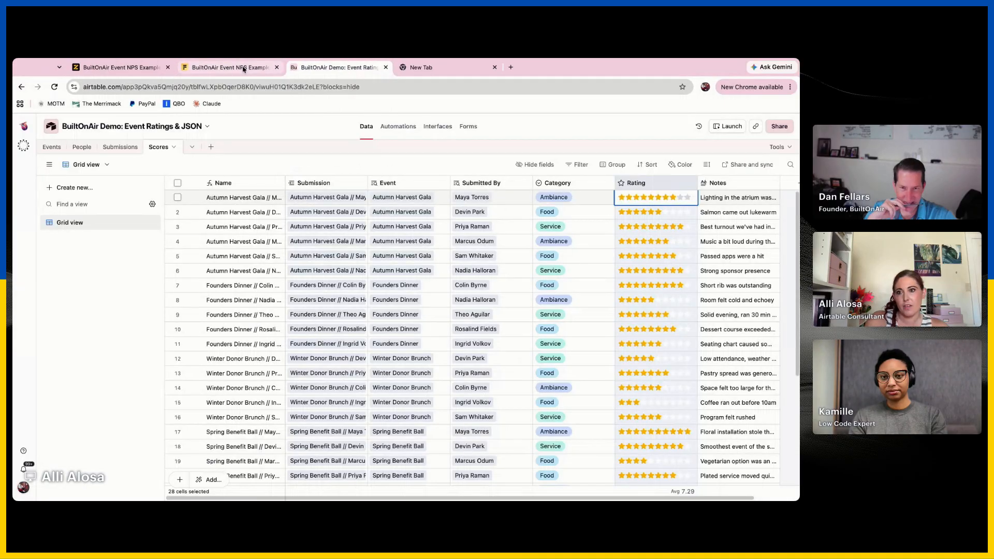
click(225, 70)
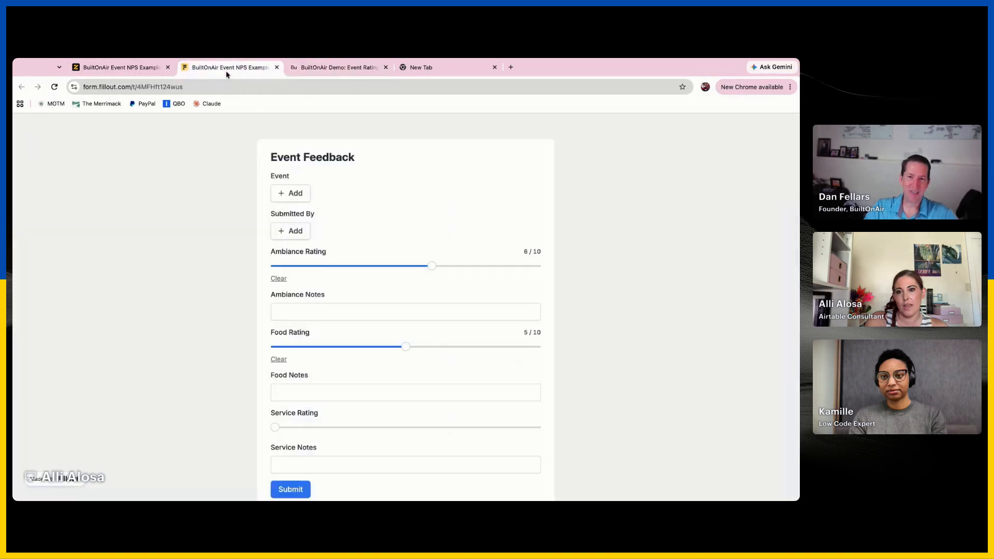
Delete the Event and Submitted By record pickers from the form in the editor
click(140, 69)
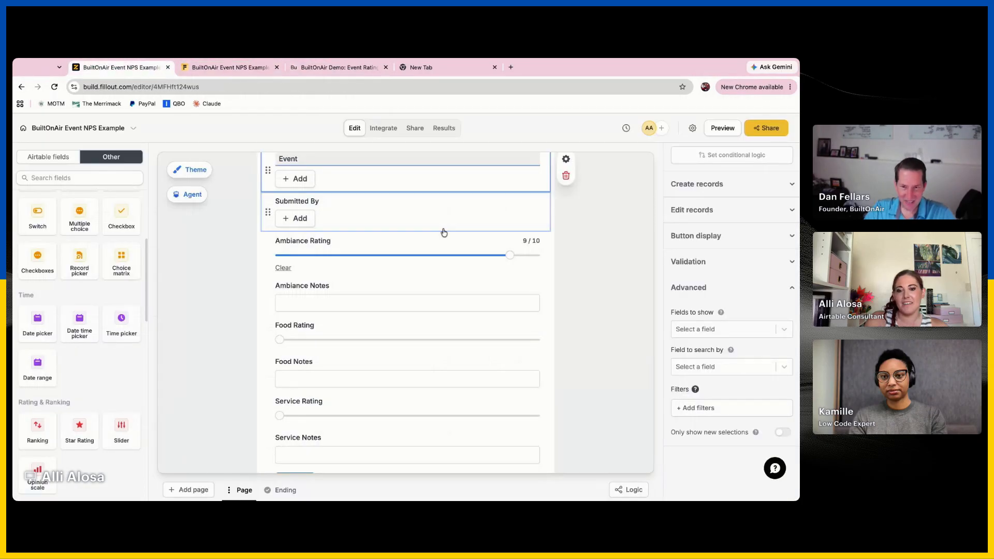
scroll(466, 230, up, 2)
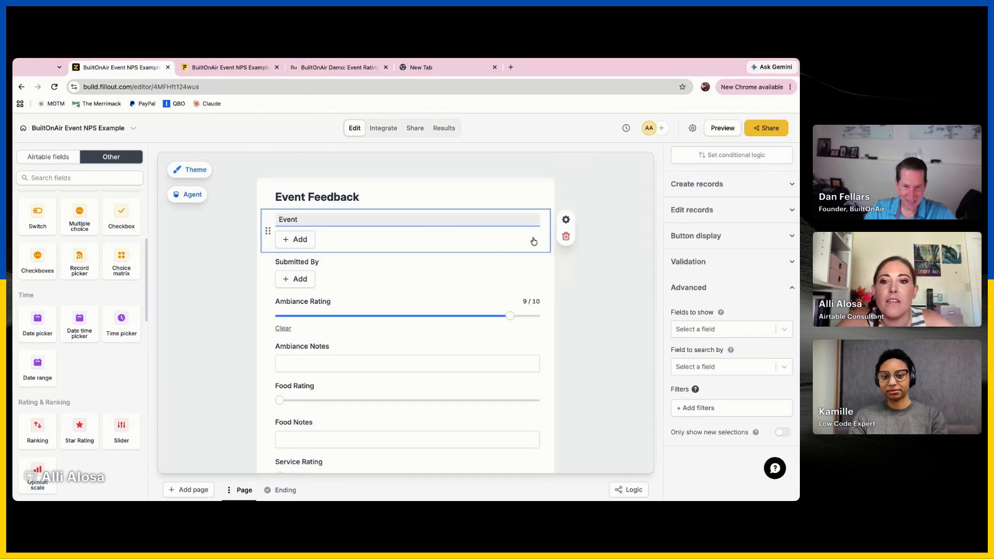
click(565, 237)
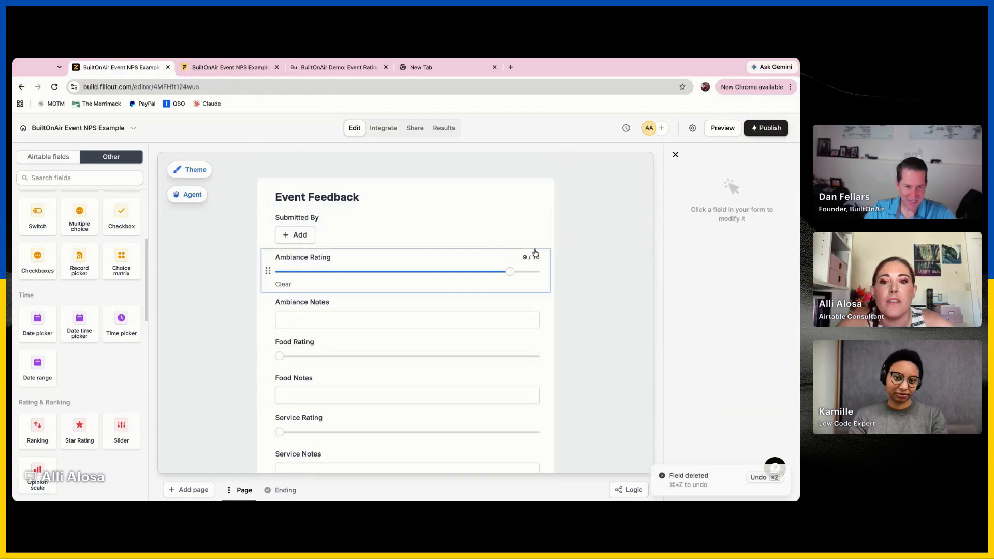
click(549, 231)
click(565, 238)
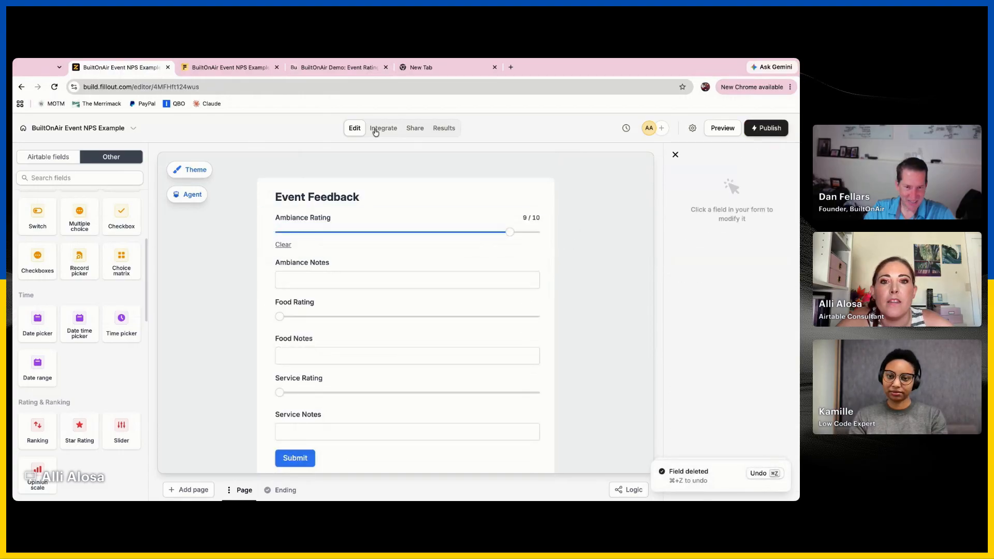
Delete the form's Airtable integration that syncs to Submissions and return to editing the form
click(383, 128)
click(624, 259)
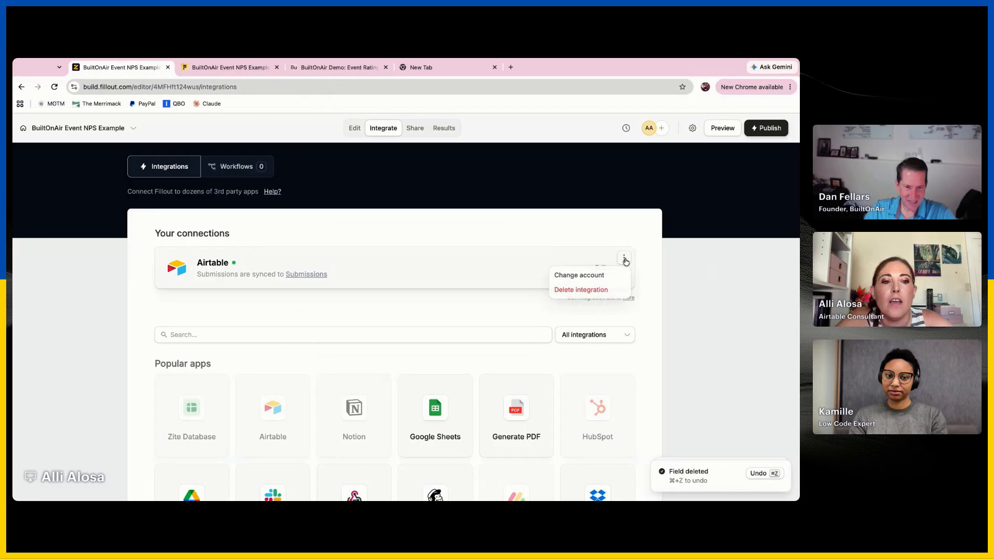
click(595, 291)
click(447, 337)
click(354, 128)
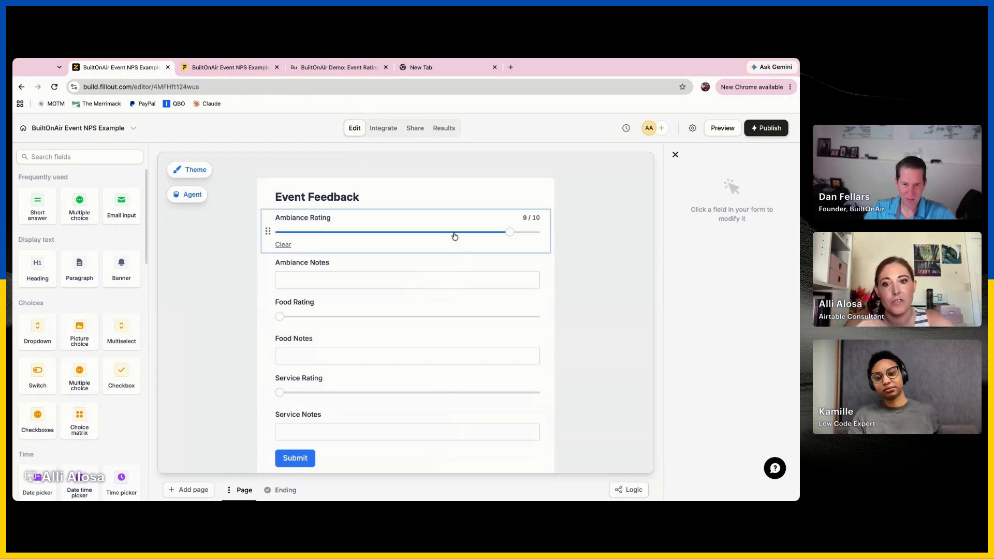
Start a new Airtable integration for the form using an already connected account
click(383, 129)
click(279, 321)
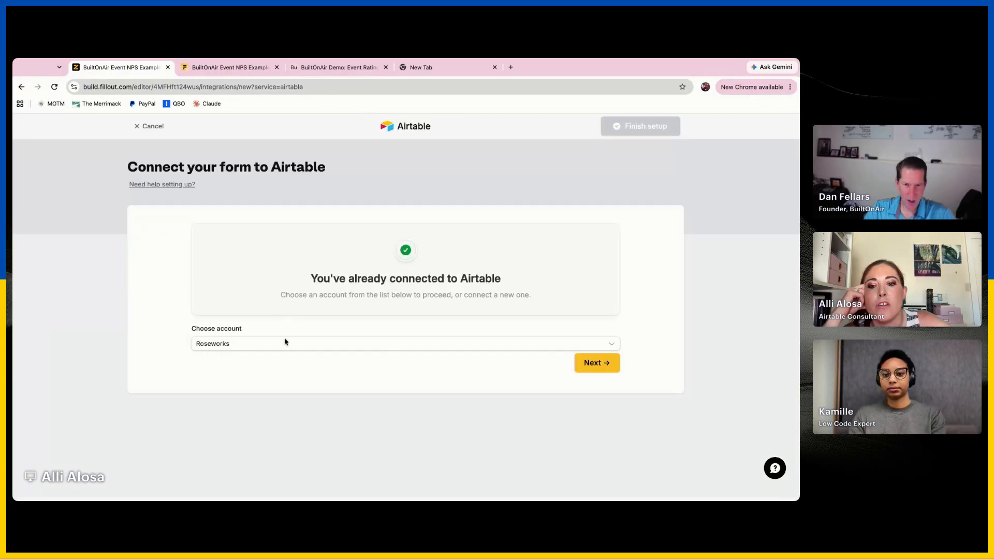
click(284, 342)
click(286, 362)
click(595, 364)
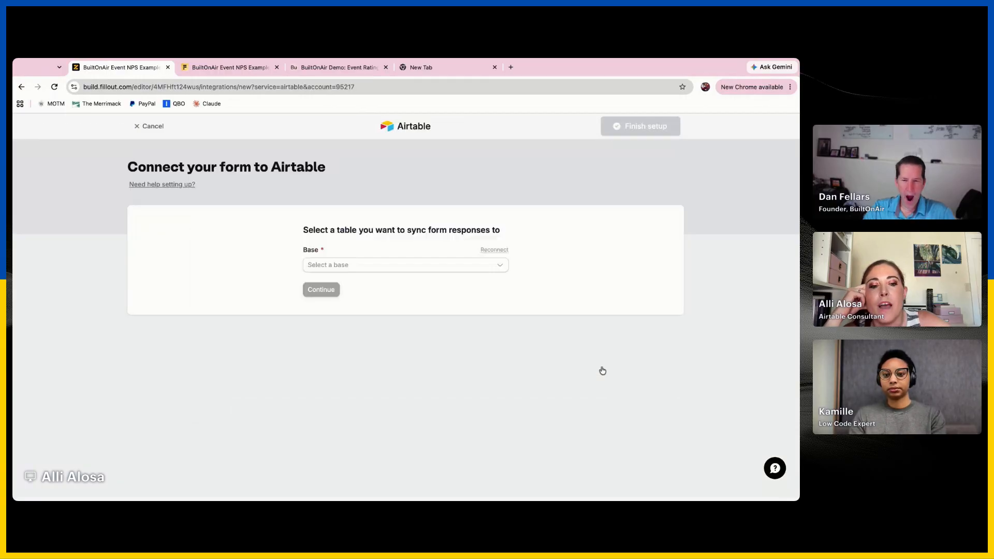
Choose the BuiltOnAir Demo: Event Ratings & JSON base and its Submissions table as the destination for form responses
click(383, 264)
text(np)
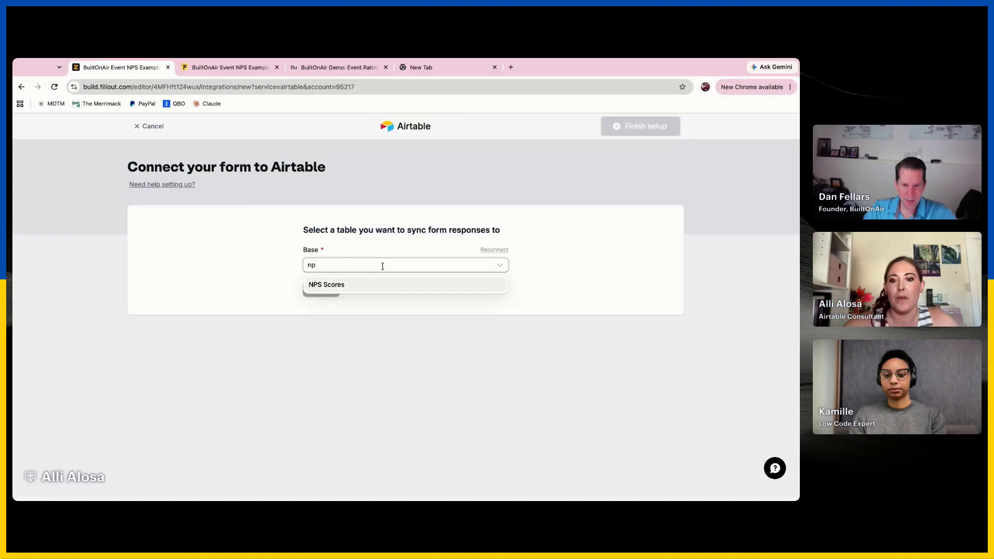
text(builto)
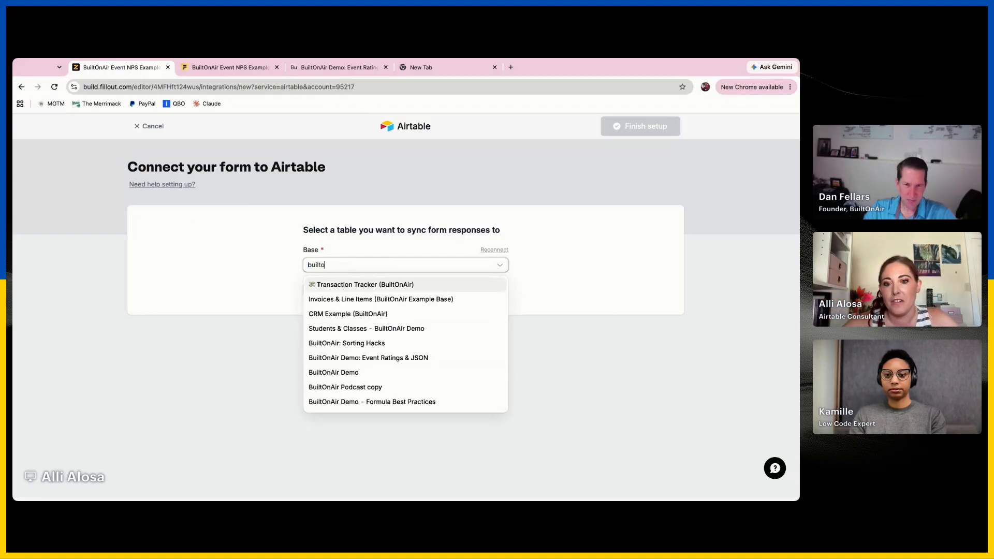
text(nair)
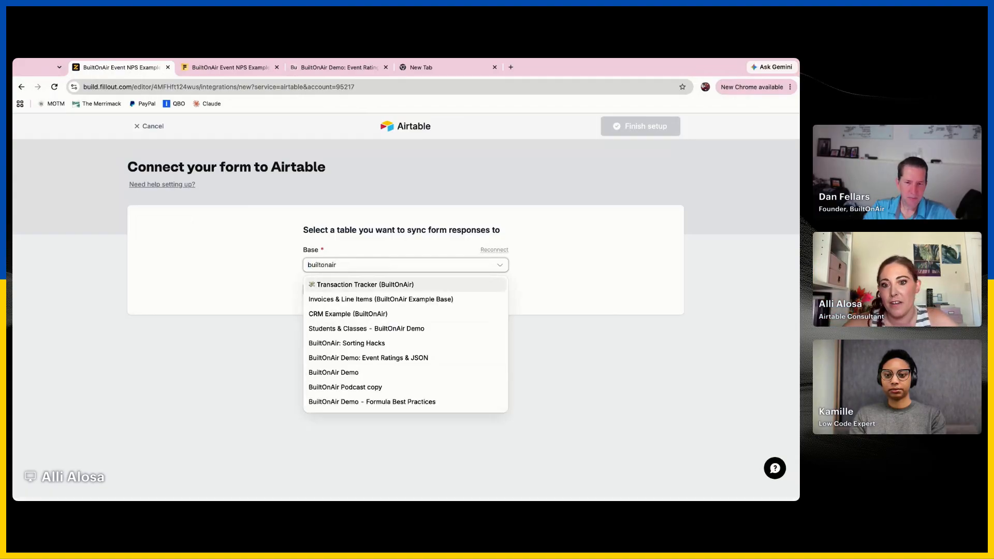
text( demo)
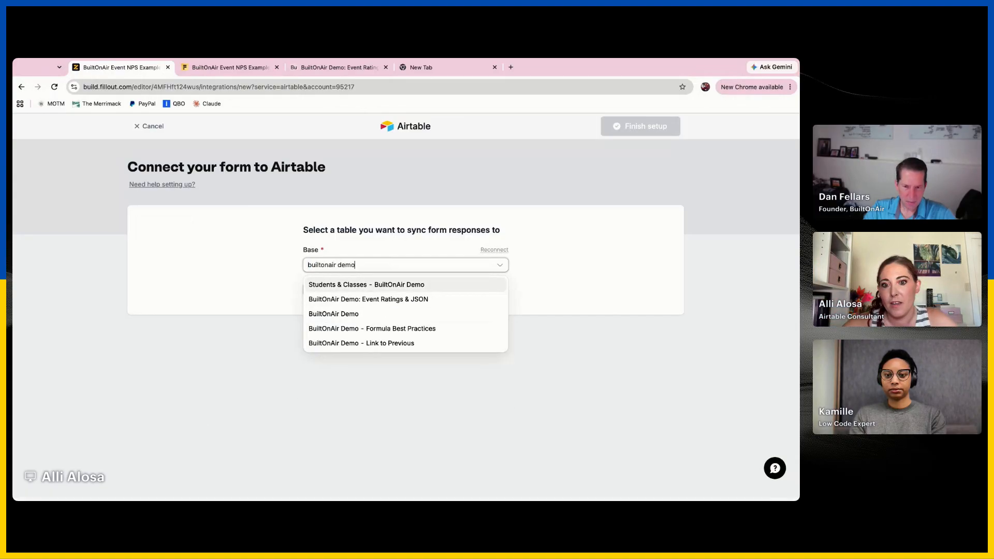
click(417, 299)
click(409, 303)
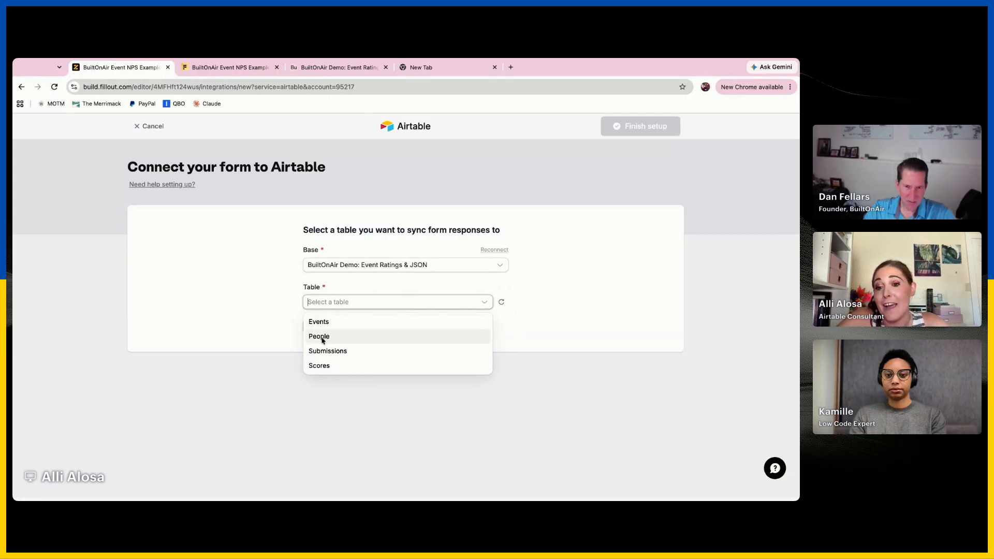
click(342, 351)
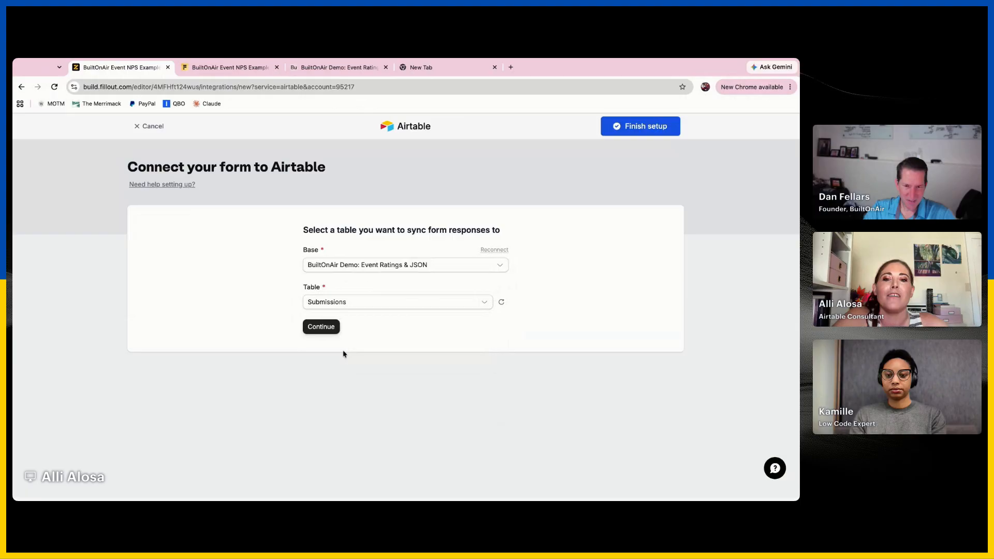
Finish the Airtable integration with record creation and no mappings, and publish the form
click(320, 327)
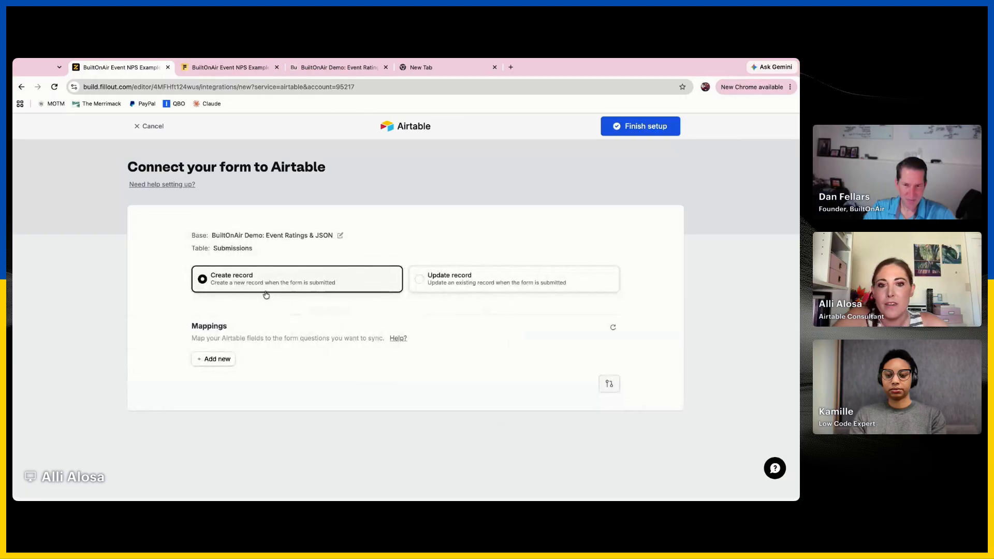
click(646, 132)
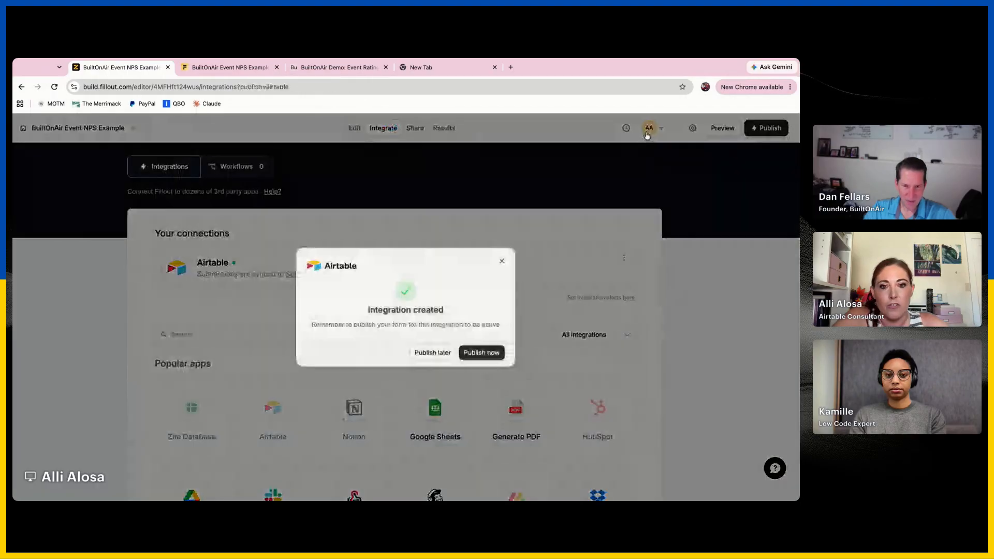
click(460, 354)
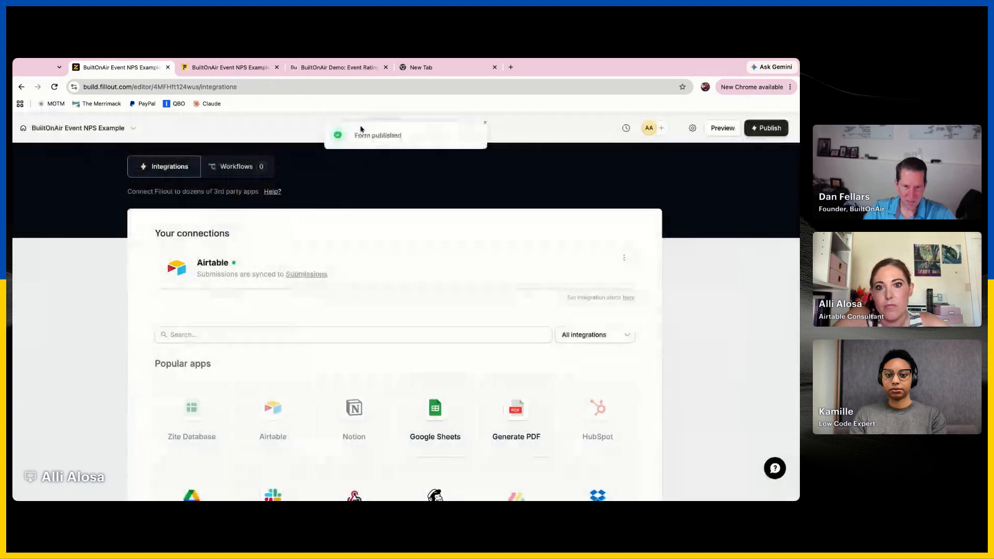
Add the Event and Submitted By Airtable fields above Ambiance Rating in the form editor and publish the form
click(355, 128)
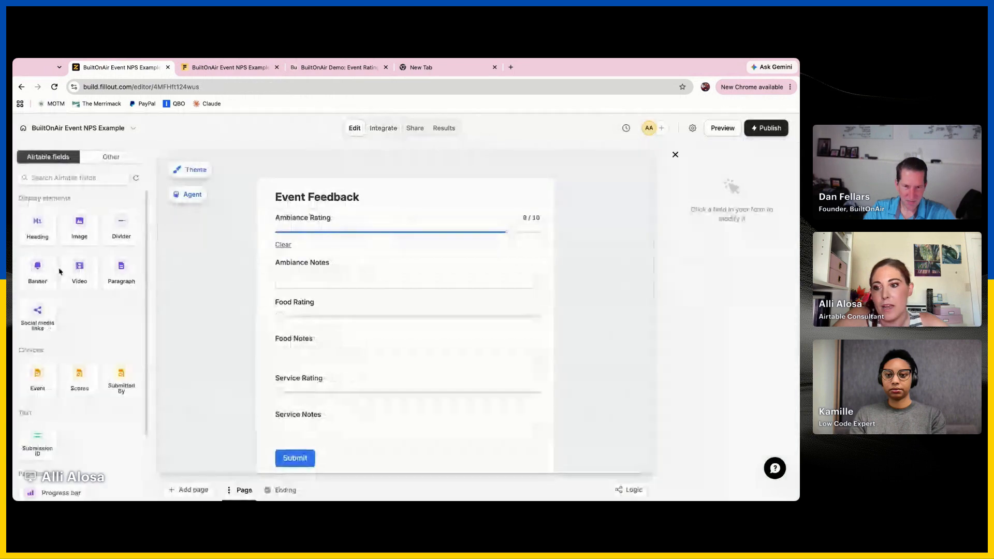
drag(31, 392, 406, 243)
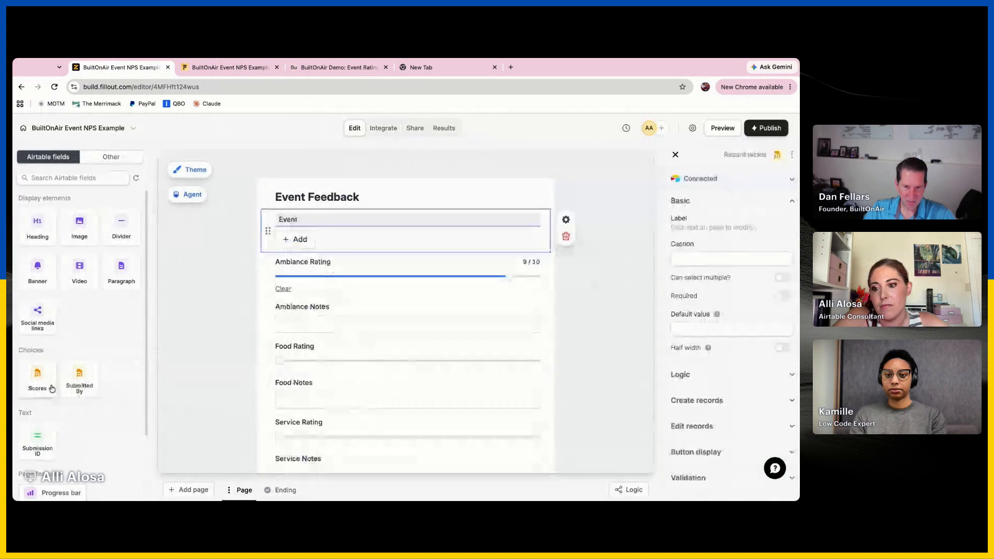
drag(67, 383, 311, 258)
click(628, 193)
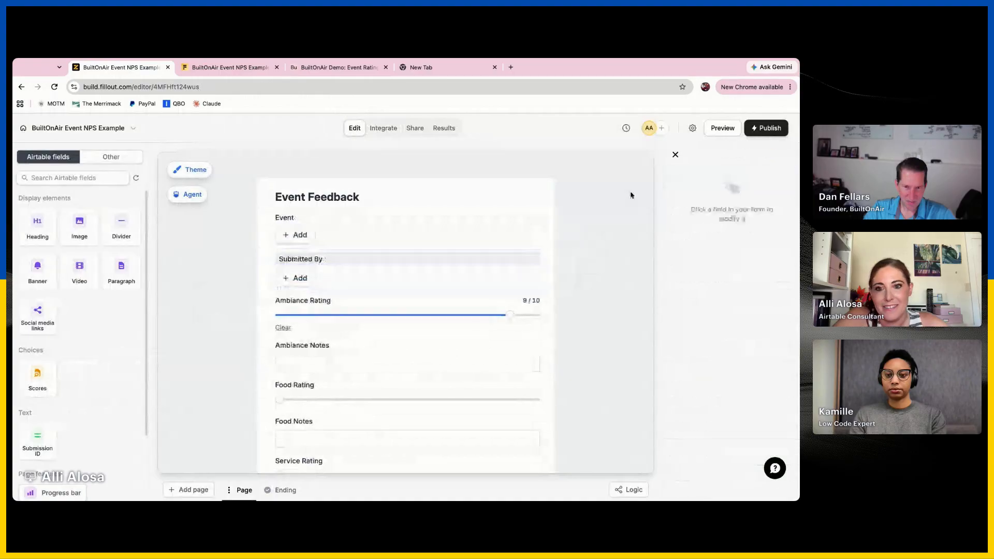
click(766, 128)
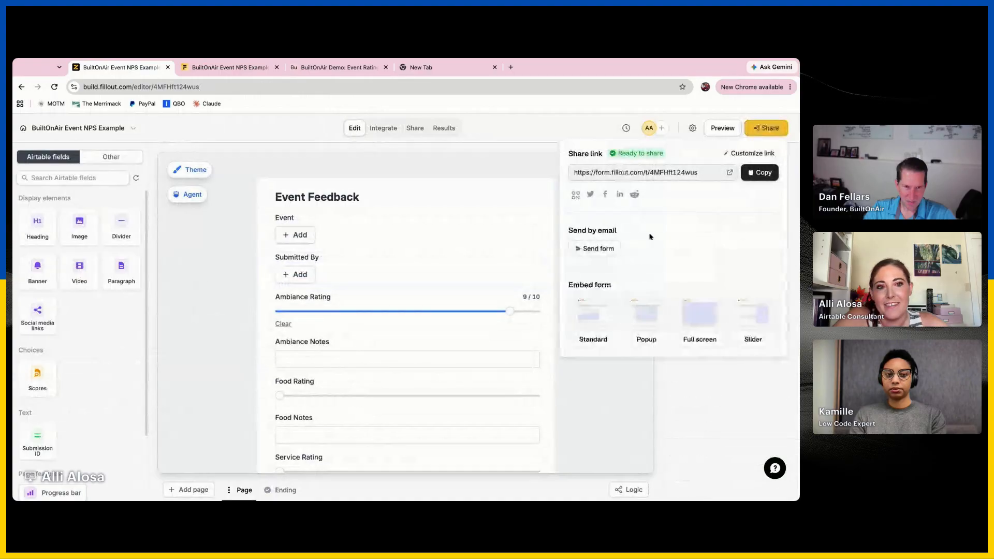
On the live form, choose Autumn Harvest Gala as the Event and the first listed person as Submitted By
click(228, 67)
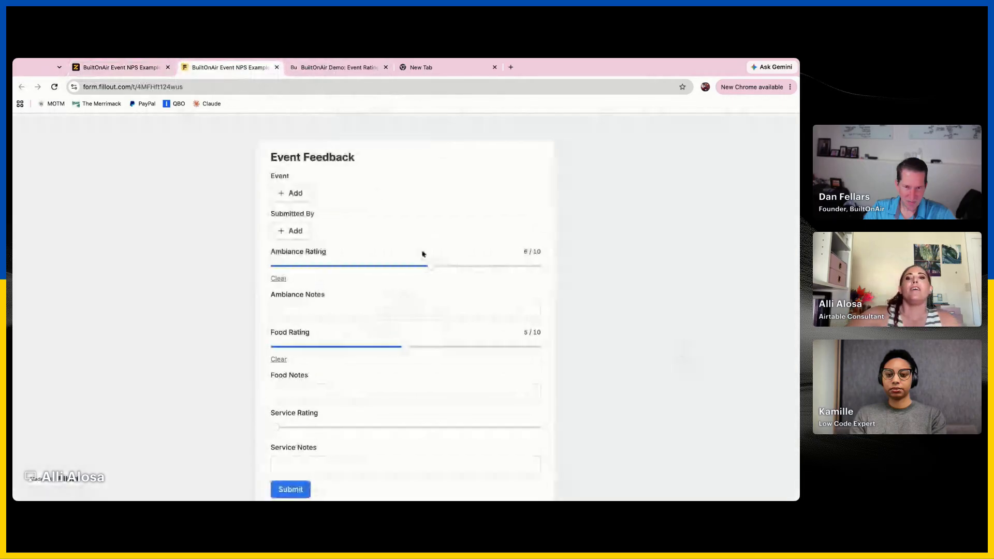
click(291, 195)
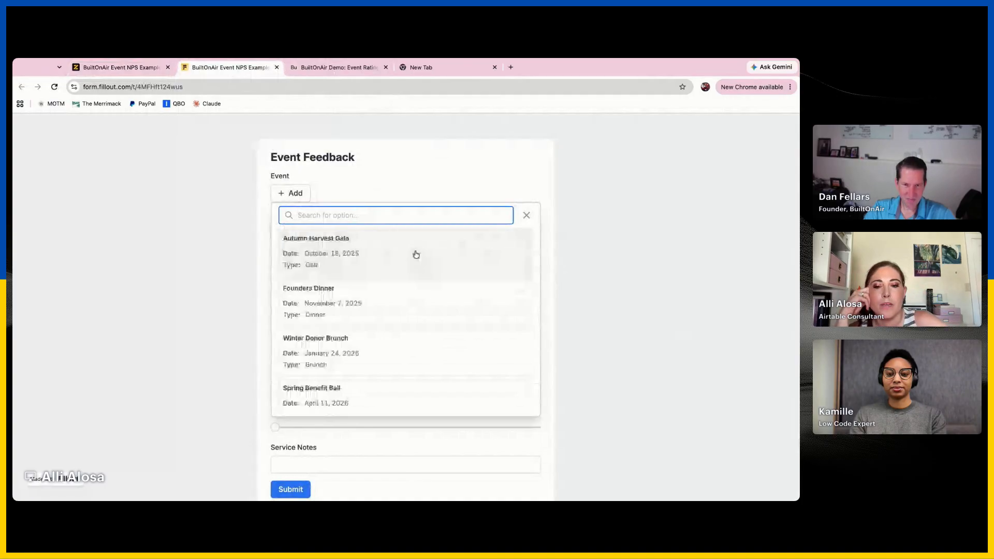
click(366, 255)
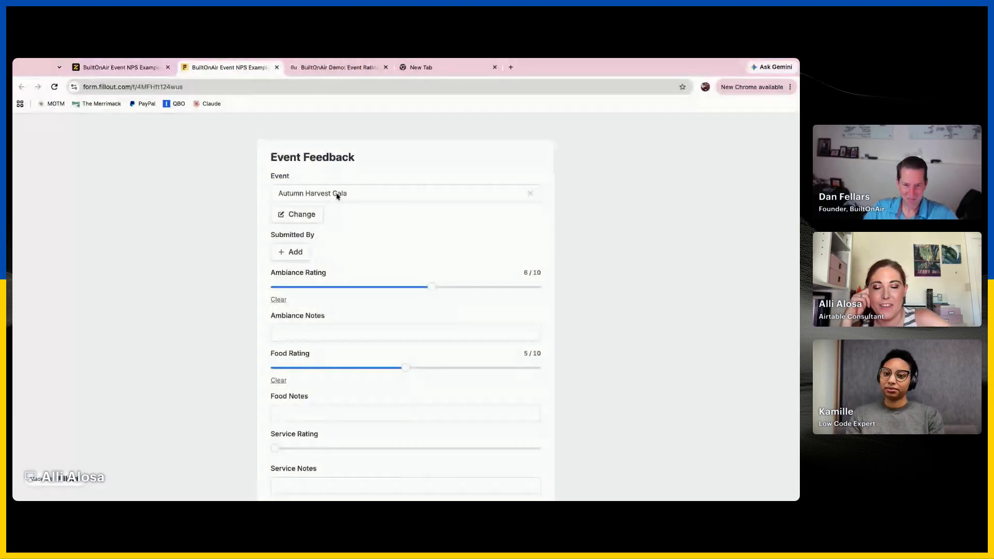
click(290, 252)
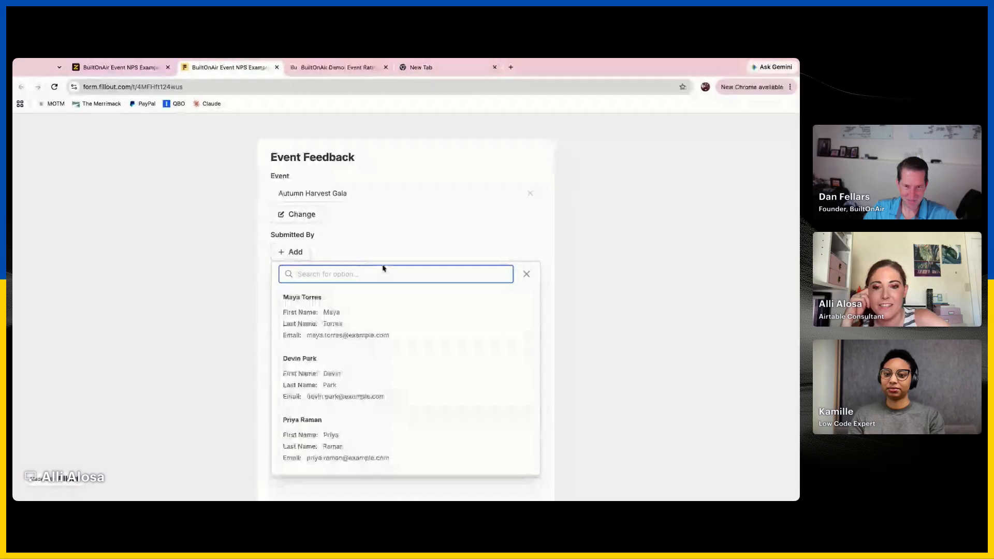
click(440, 325)
Fill in the live form's Ambiance Notes with "Great!" and Food Notes with "Loved it"
scroll(441, 310, down, 1)
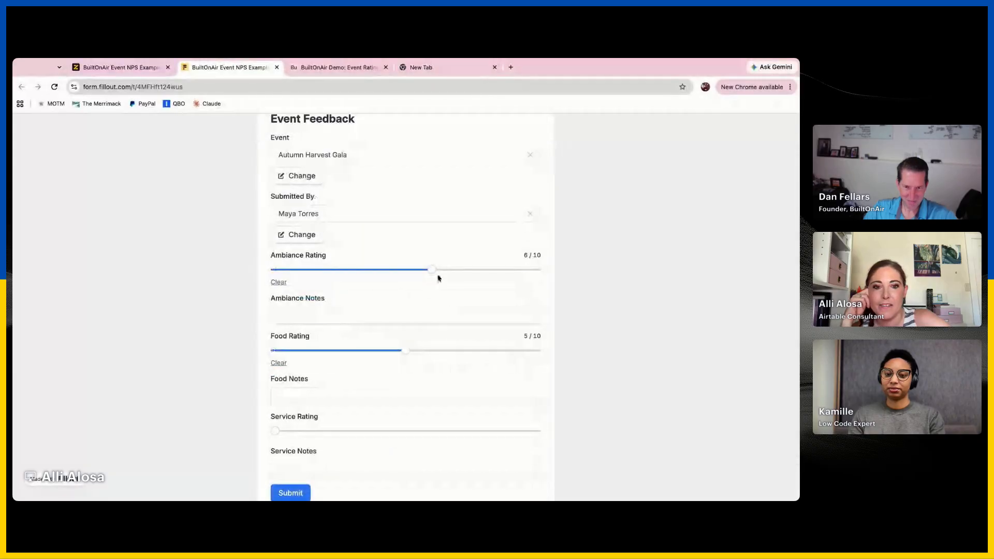
scroll(352, 419, down, 1)
click(394, 276)
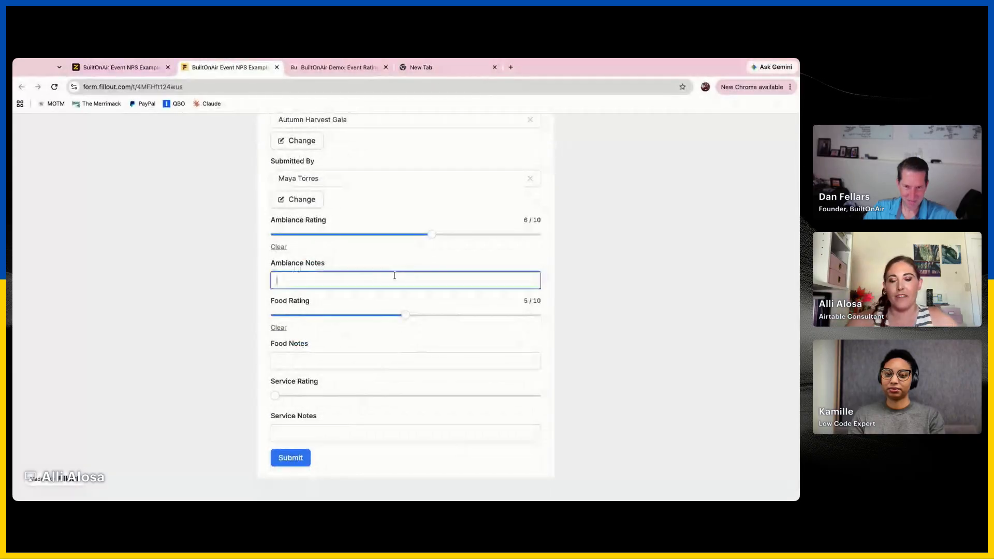
click(374, 363)
text(Loved it)
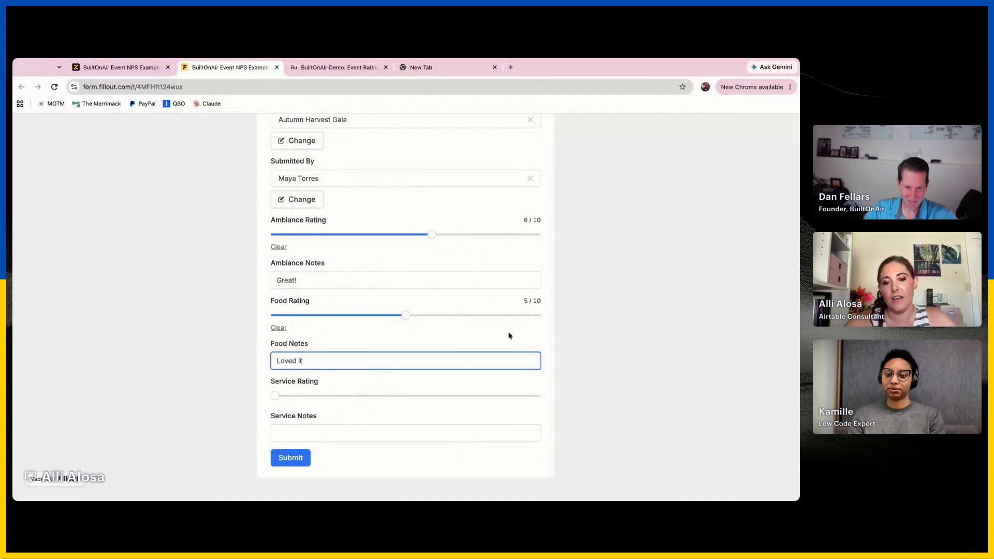
click(509, 335)
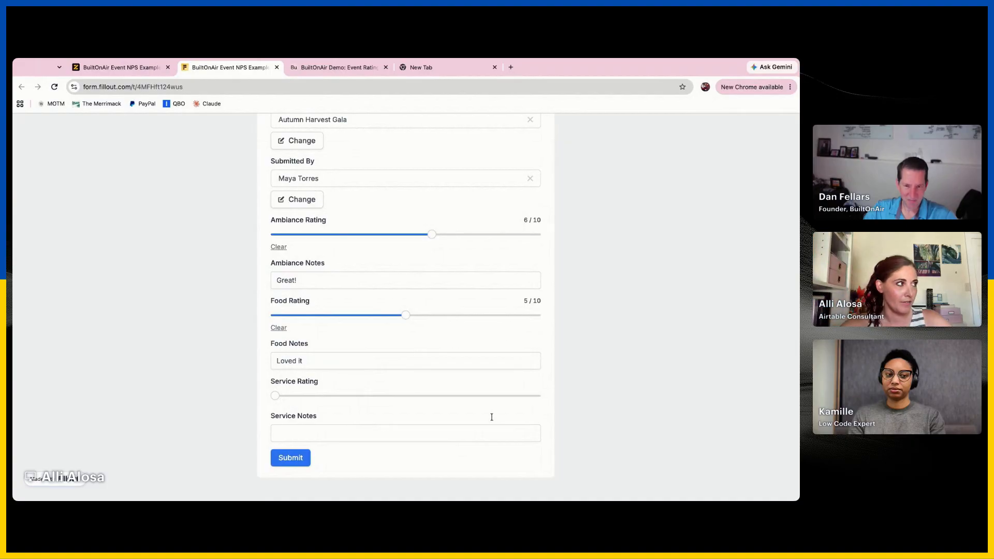
In the form's Airtable integration, add a mapping from the Submission ID field to the form's Submission ID value
click(337, 68)
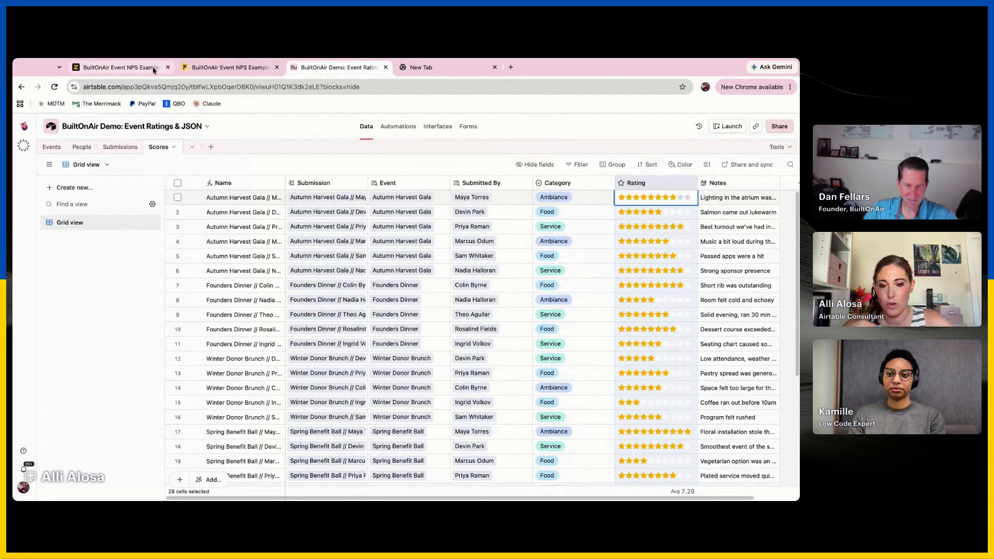
click(130, 67)
click(384, 128)
click(401, 271)
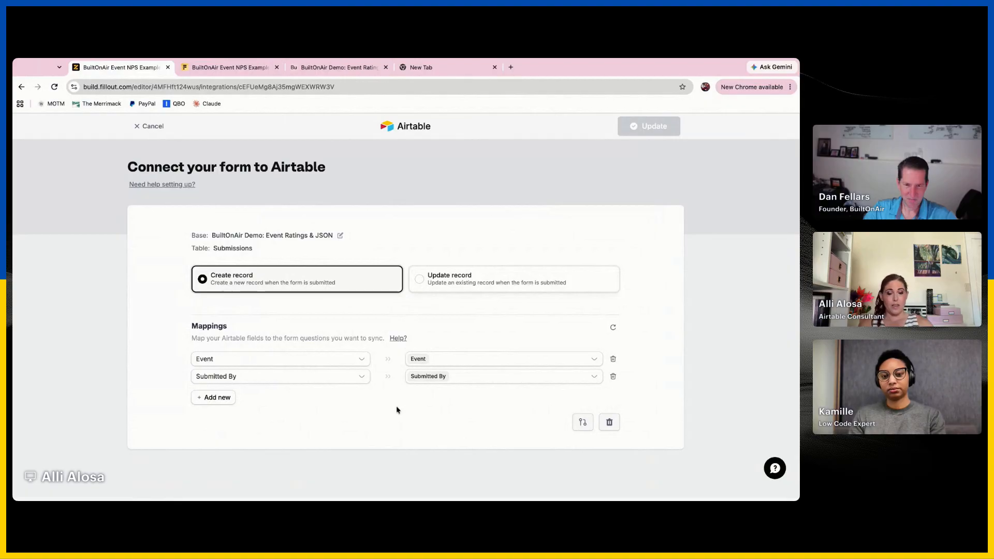
click(220, 399)
click(264, 394)
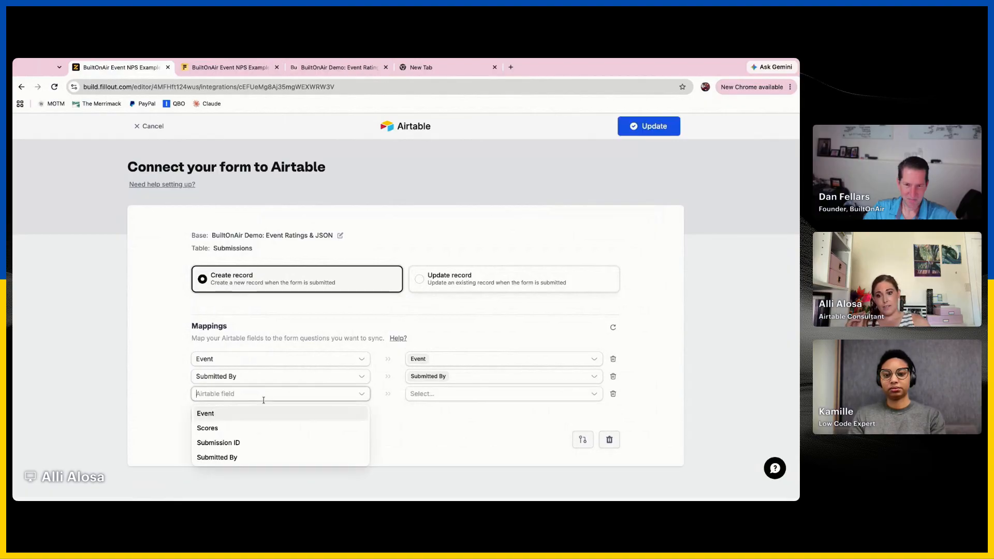
click(241, 445)
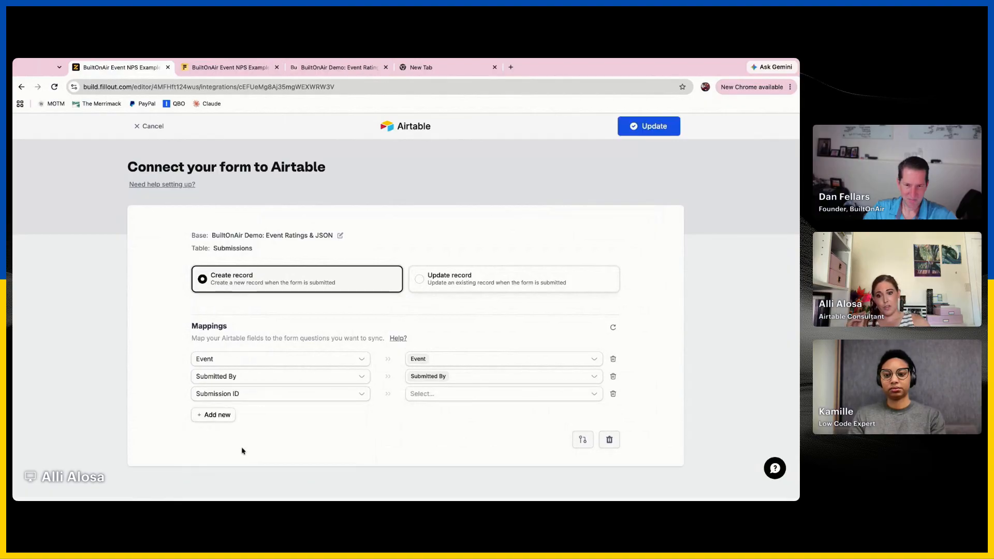
click(444, 396)
click(414, 337)
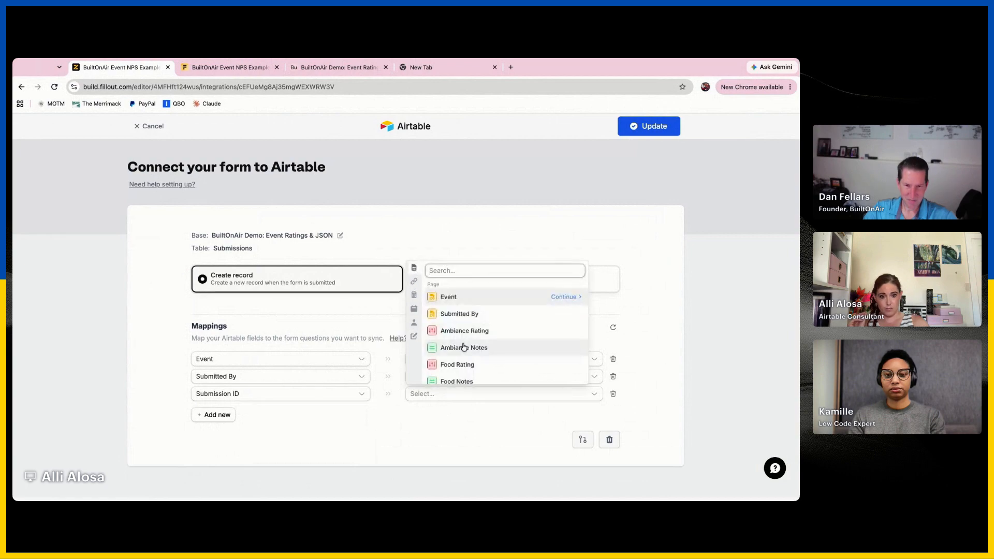
scroll(435, 348, down, 3)
click(440, 372)
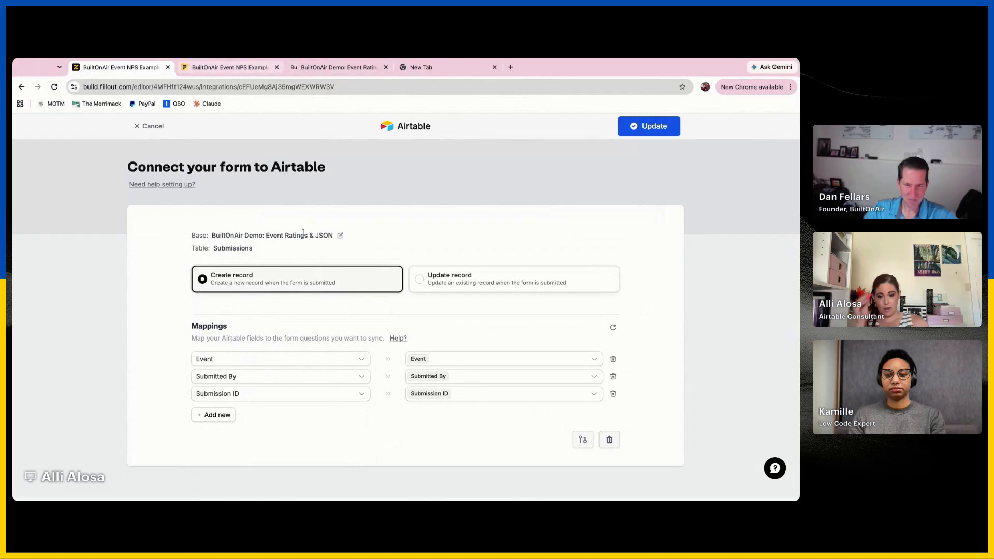
Check the Submissions table in Airtable, save the updated form integration and publish the form
click(318, 73)
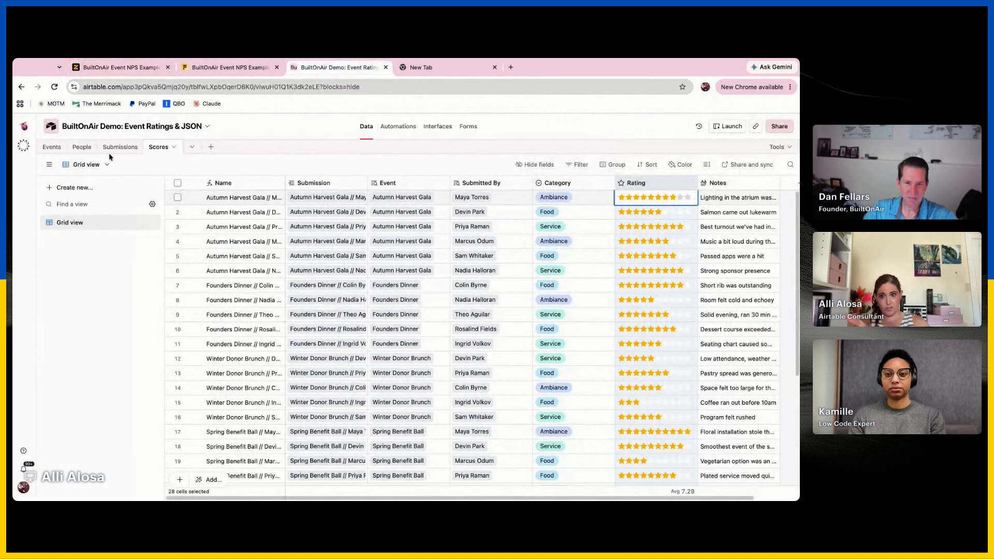
click(124, 147)
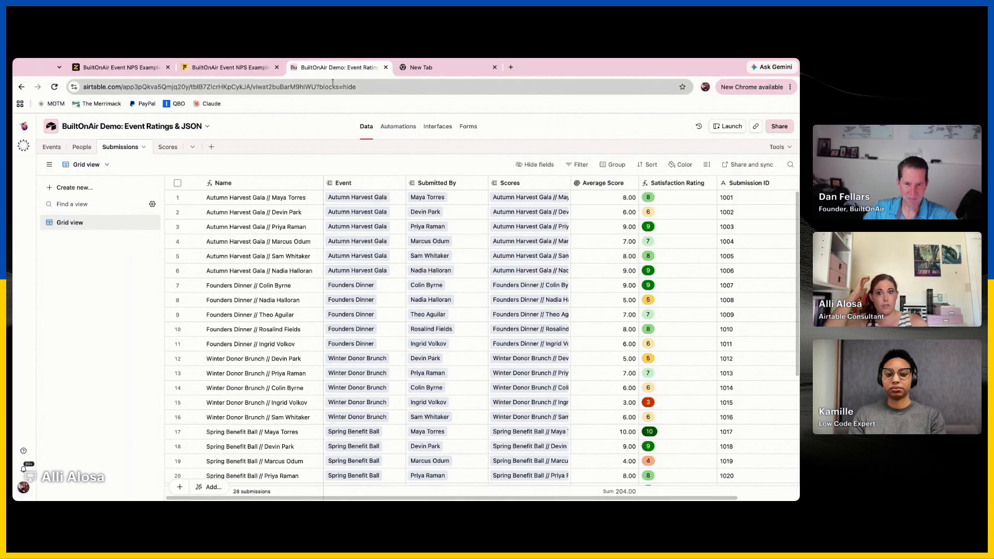
click(253, 72)
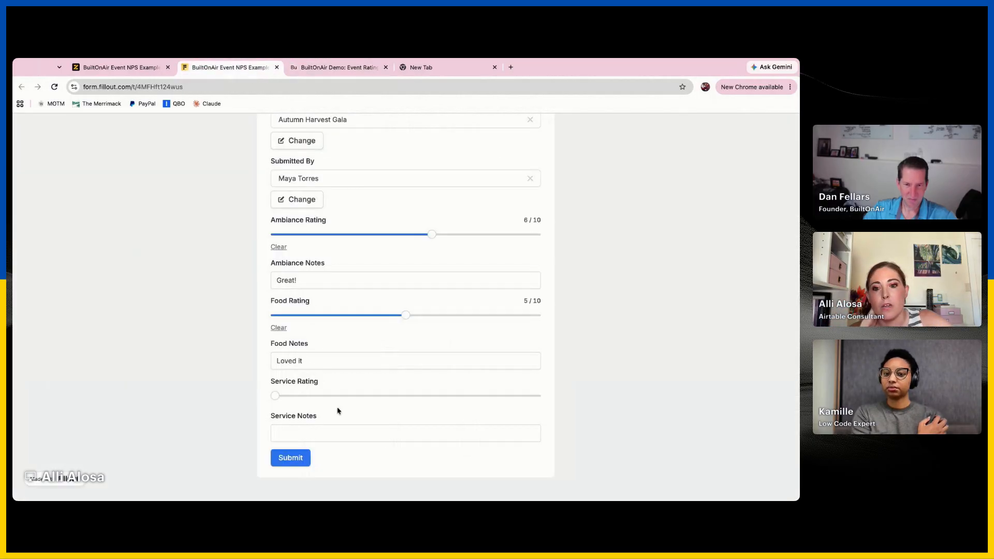
click(139, 77)
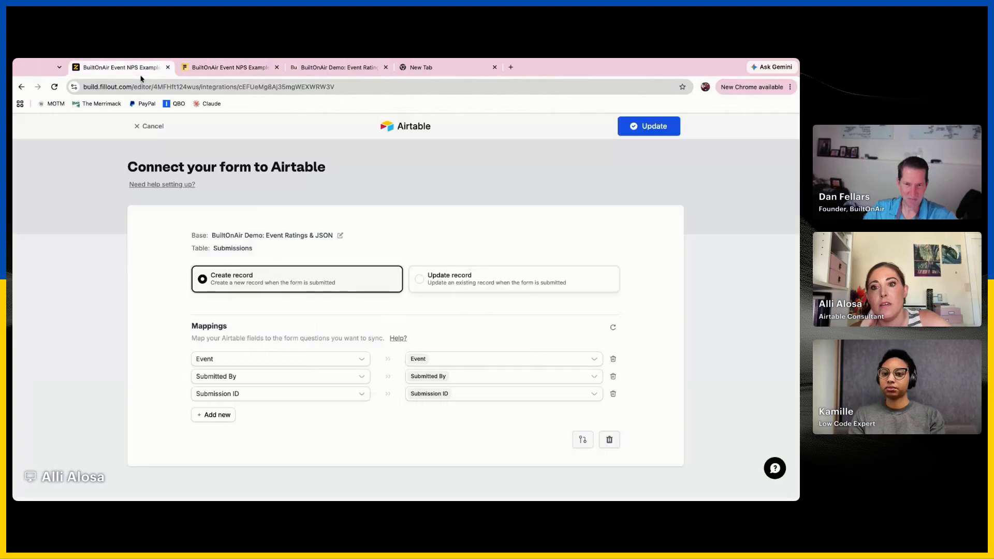
click(653, 127)
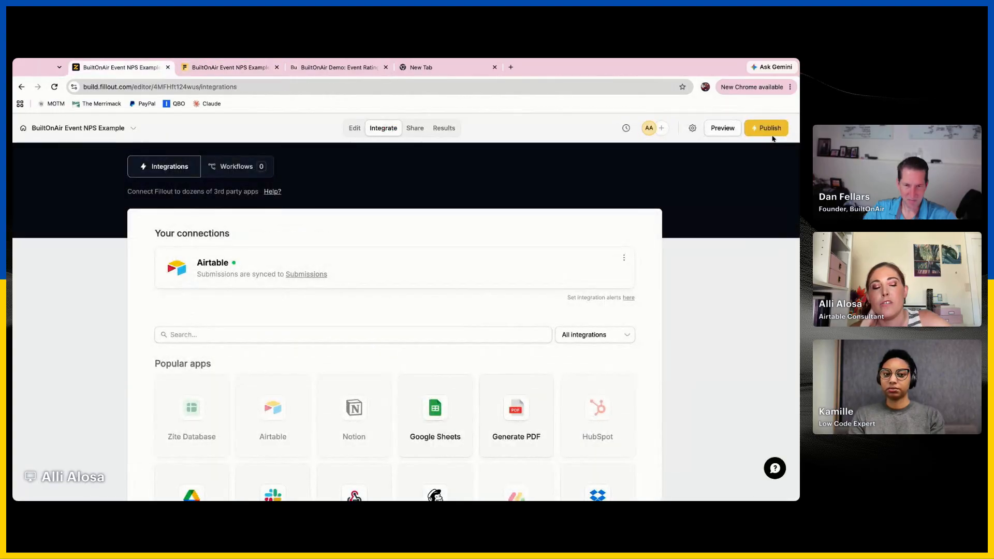
click(768, 130)
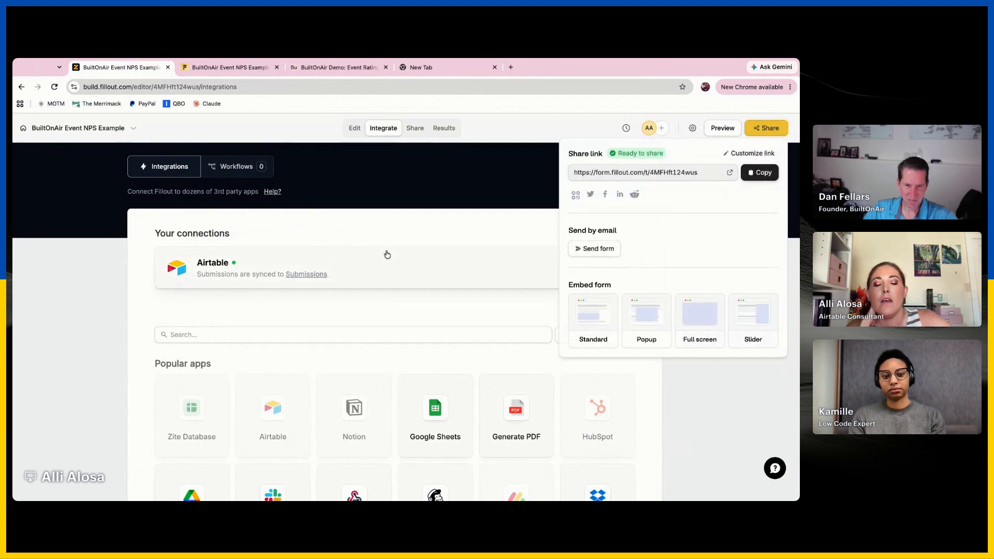
Look over the form's available integrations and return to the Submissions table in Airtable
scroll(378, 432, down, 2)
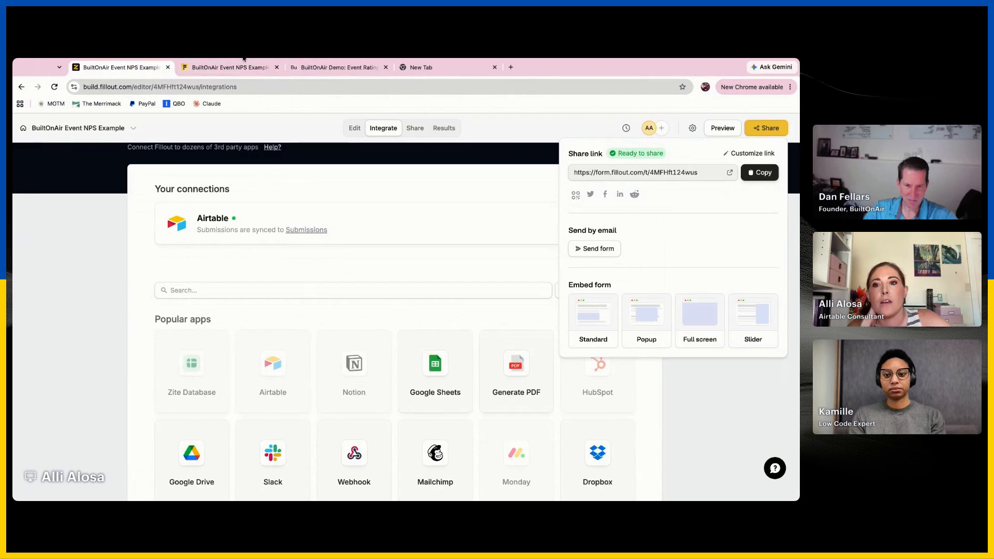
click(358, 70)
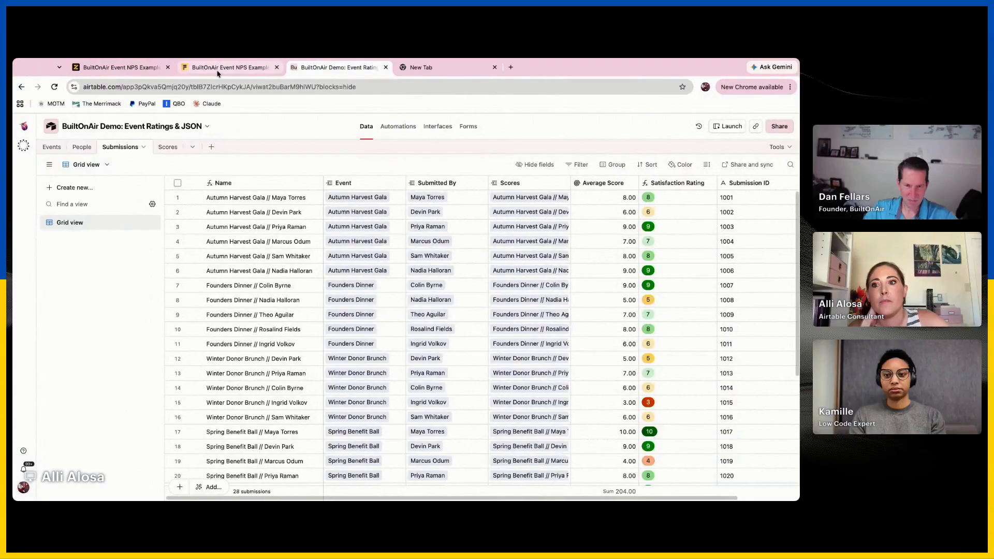
Submit the filled-in live feedback form in Fillout and return to the Submissions table in Airtable
scroll(456, 331, down, 5)
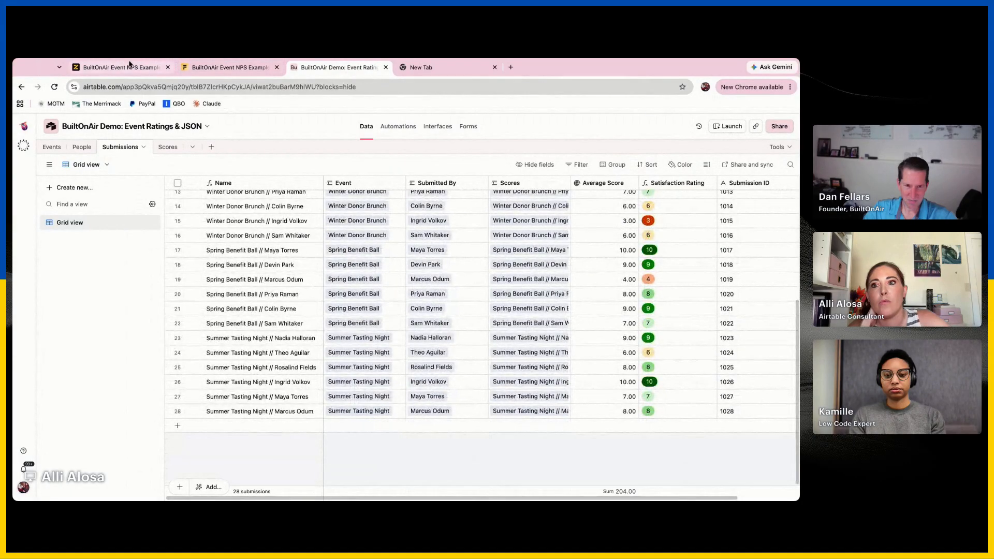
click(130, 70)
click(206, 73)
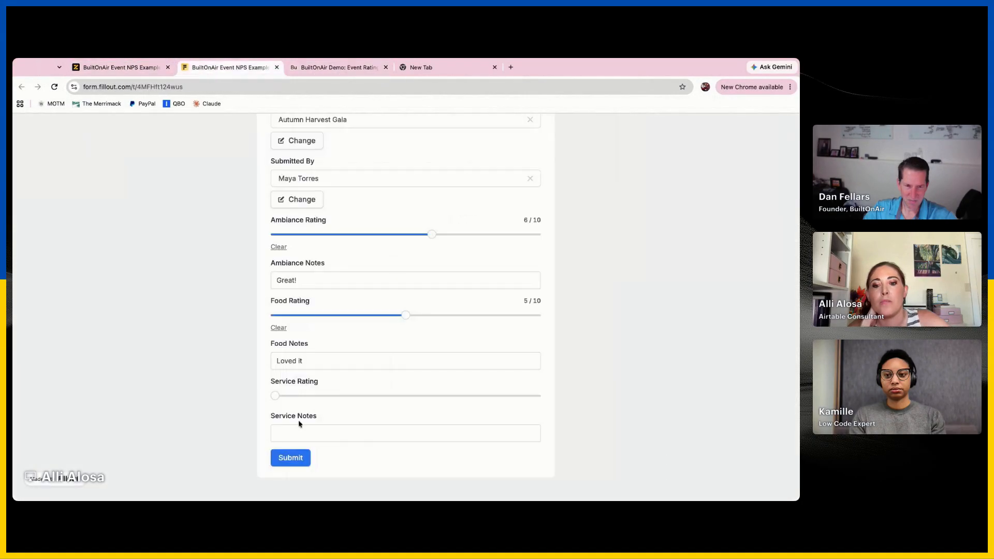
click(297, 462)
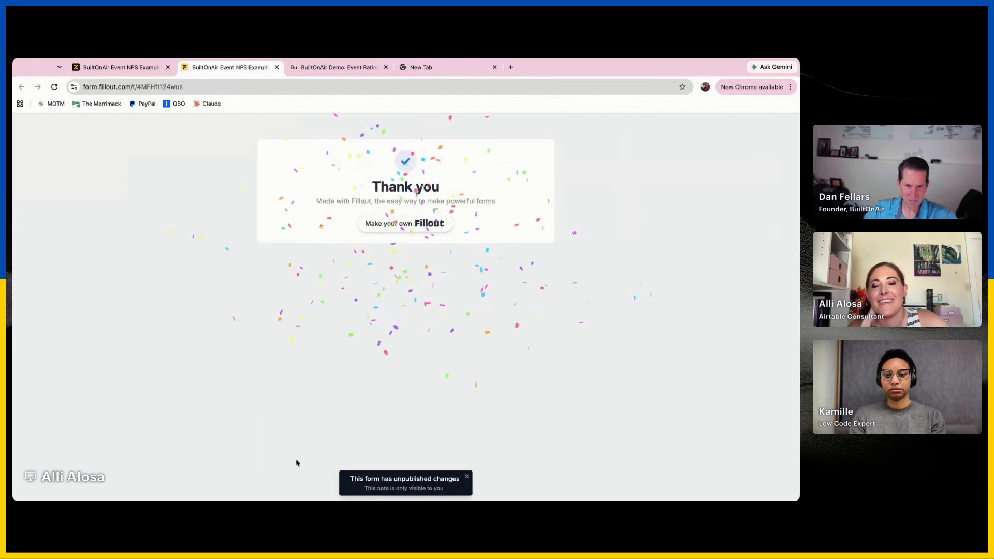
click(336, 67)
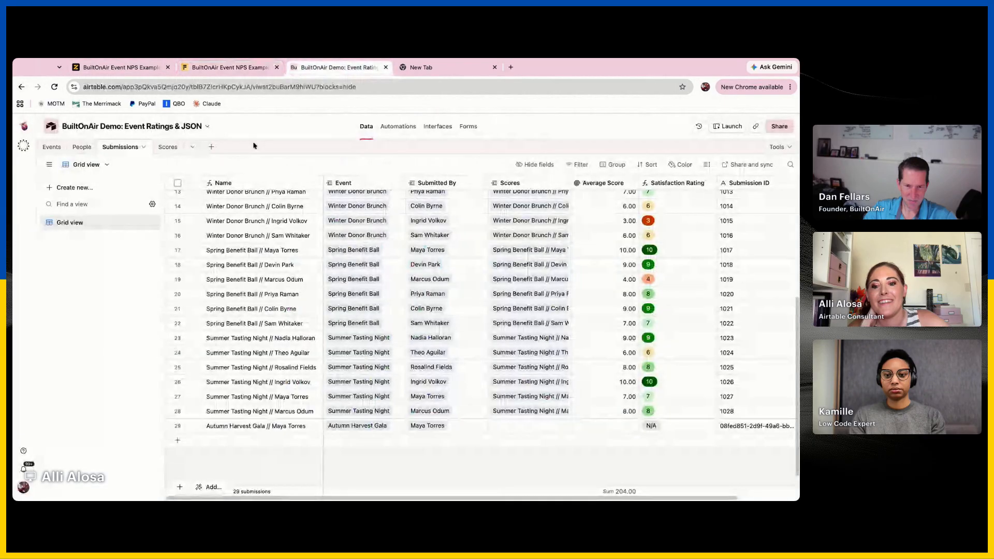
Check the new submission's Scores and Submission ID cells and widen the Submission ID column to fit its content
click(284, 430)
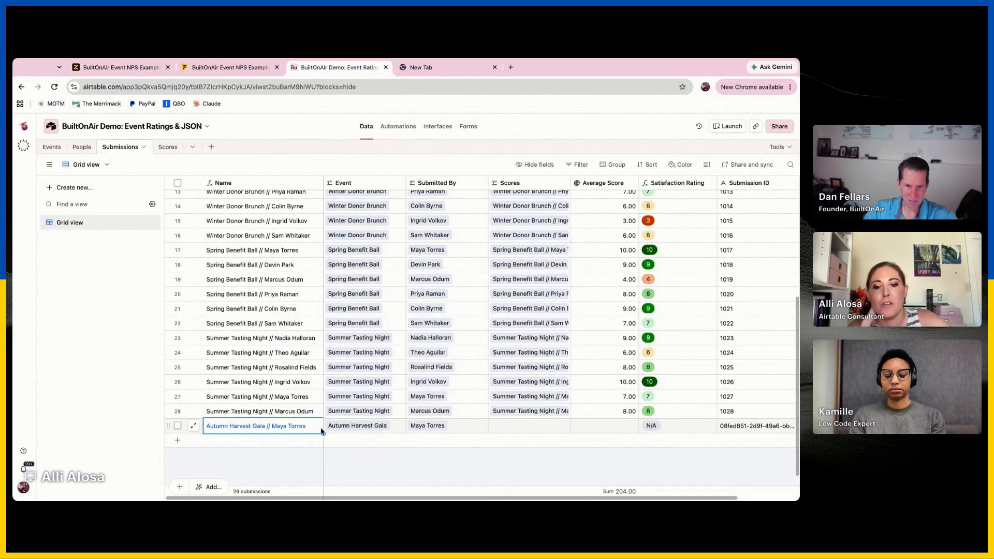
click(510, 426)
scroll(455, 434, right, 2)
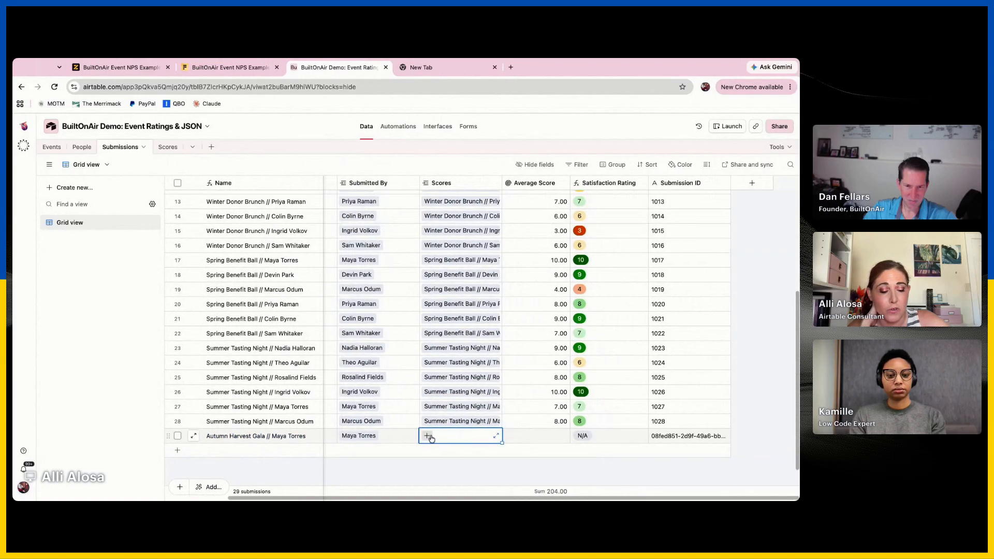
click(687, 439)
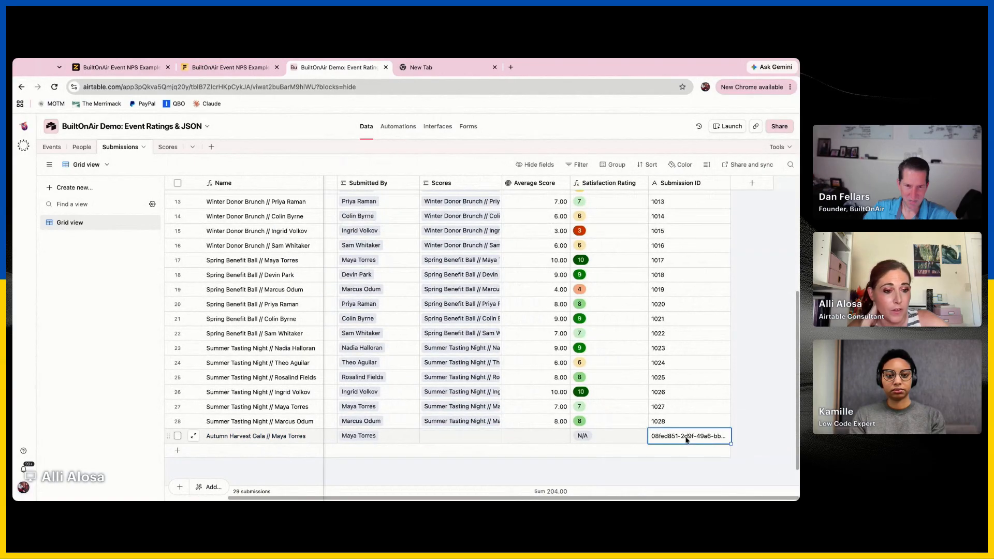
double_click(730, 178)
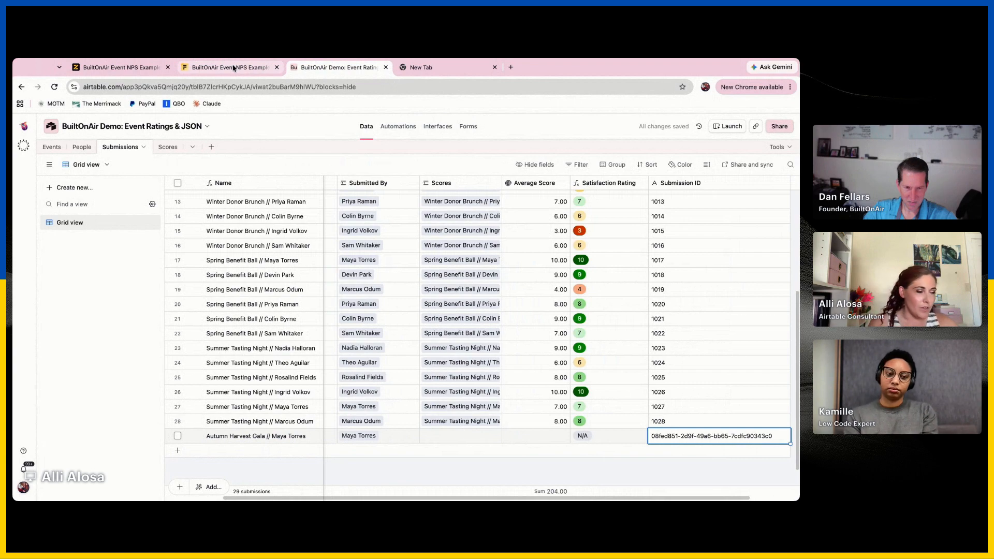
Switch to the Fillout editor, leave the Airtable integration's settings and start a new Webhook integration
click(129, 74)
click(378, 220)
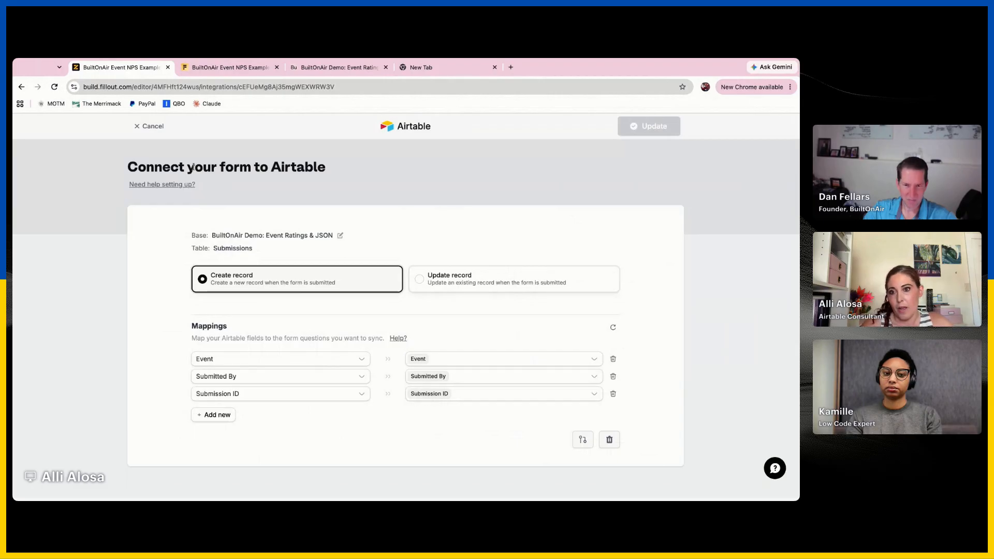
click(144, 127)
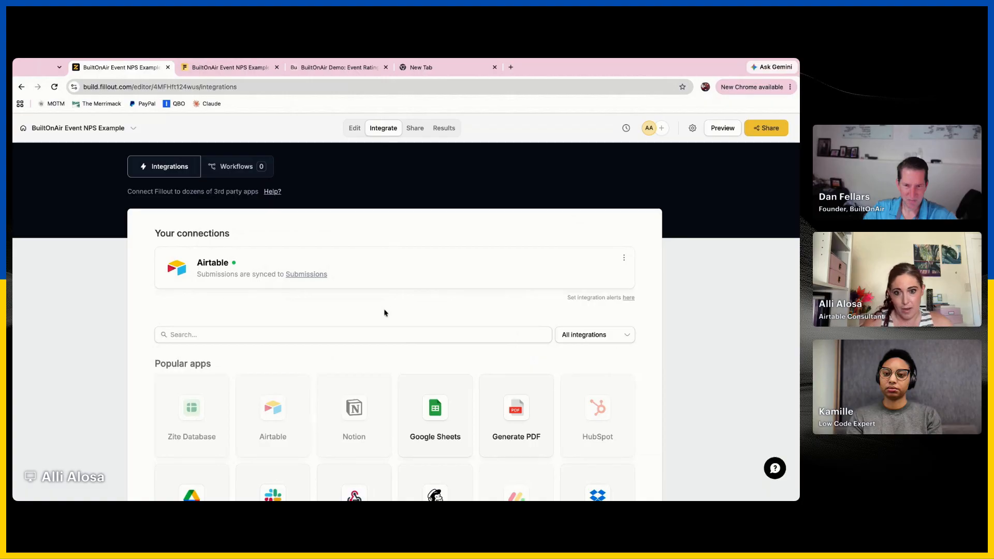
scroll(385, 311, down, 5)
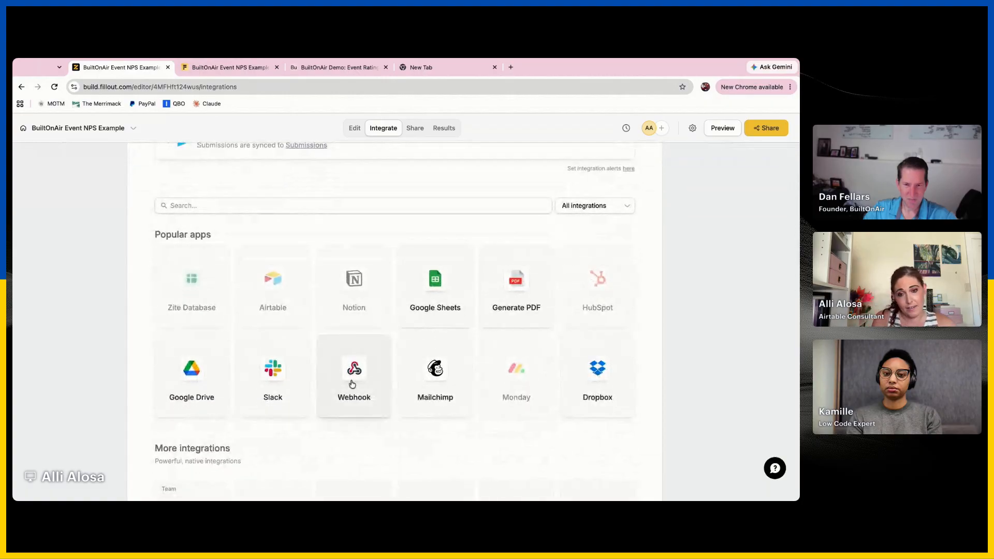
scroll(457, 194, up, 3)
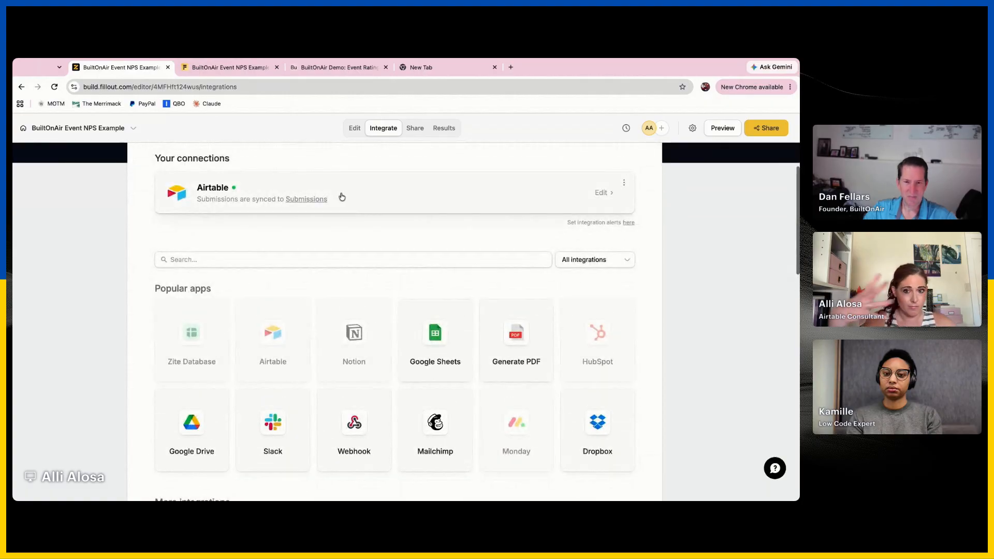
click(365, 436)
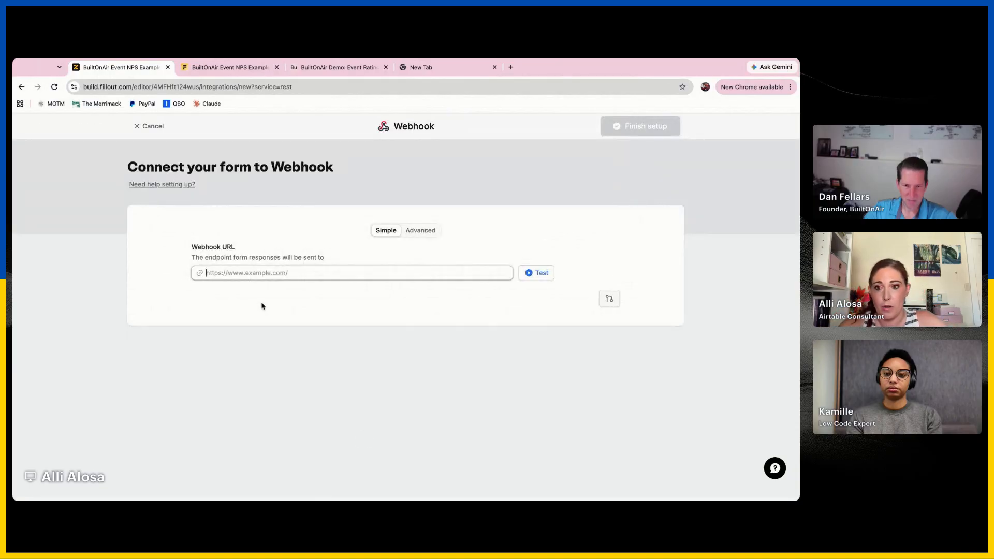
Copy the webhook URL from Airtable's Automation 1 trigger, enter it in the Fillout webhook integration and send a test
click(334, 68)
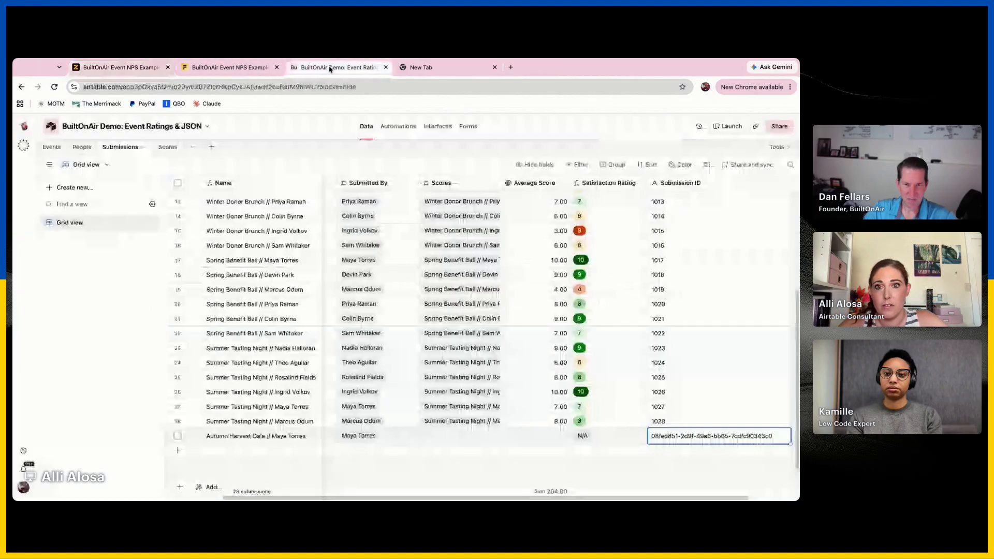
click(393, 126)
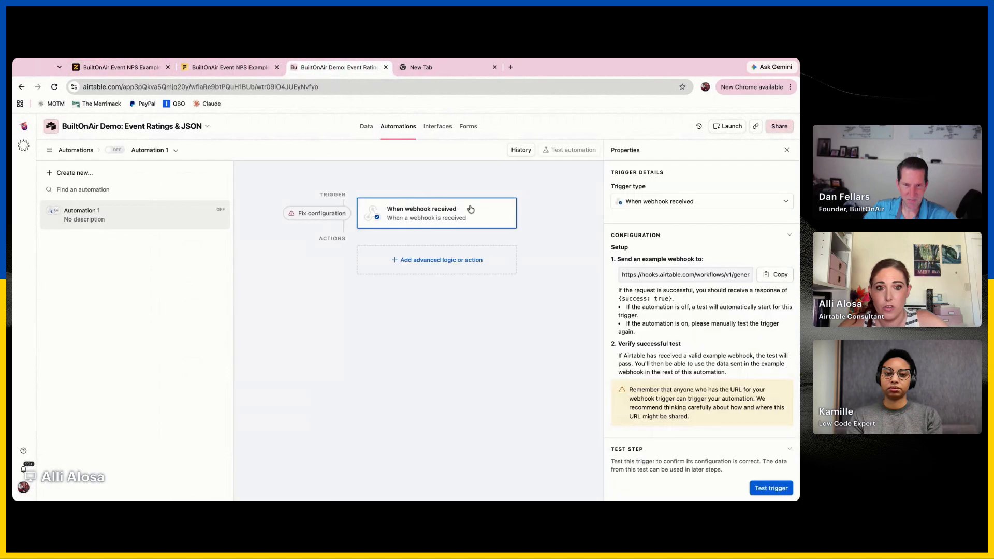
click(772, 276)
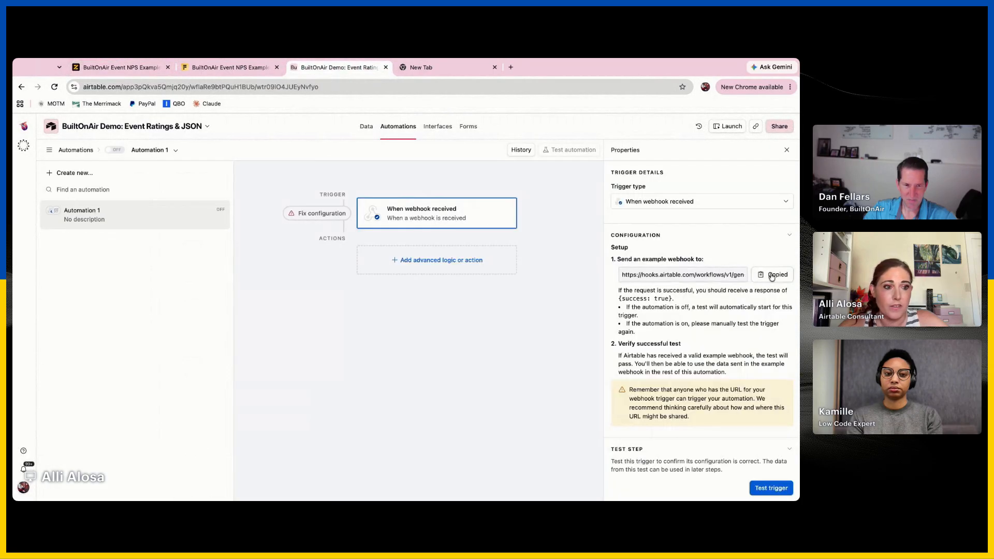
click(136, 67)
click(360, 272)
key(super+v)
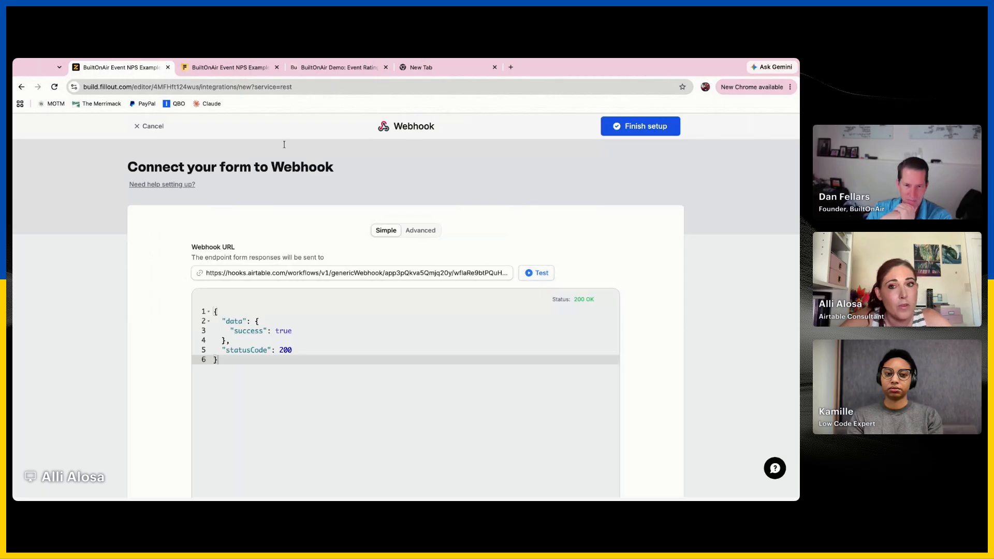
In Airtable's webhook trigger test results, expand the body and submission data to examine the received fields
click(246, 68)
click(325, 68)
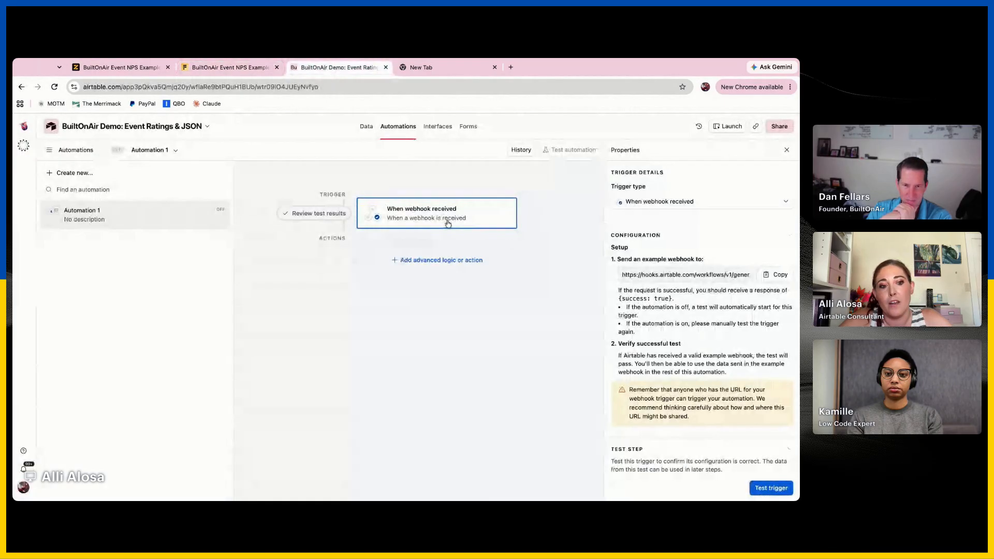
scroll(666, 362, down, 5)
click(666, 475)
scroll(665, 479, down, 2)
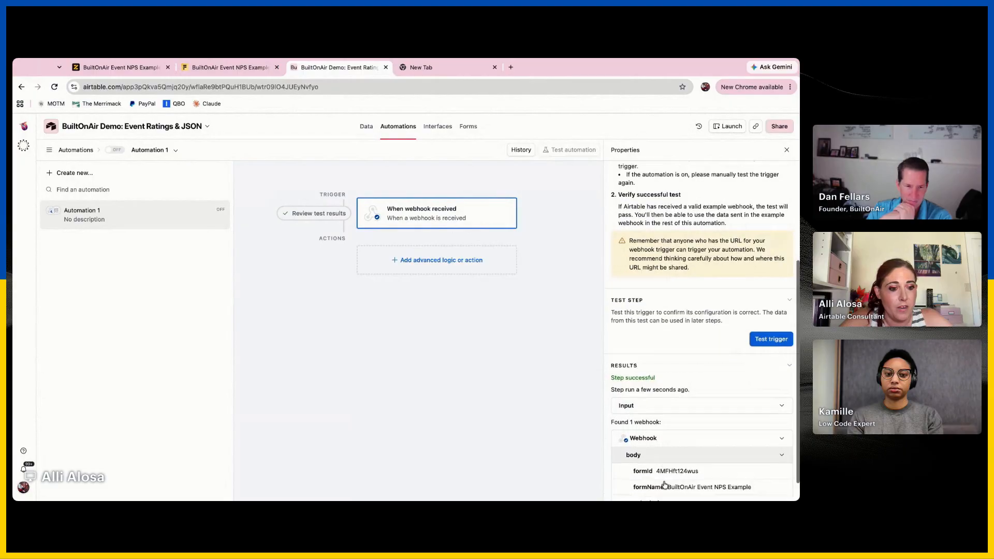
click(686, 473)
scroll(684, 483, down, 3)
scroll(684, 483, up, 1)
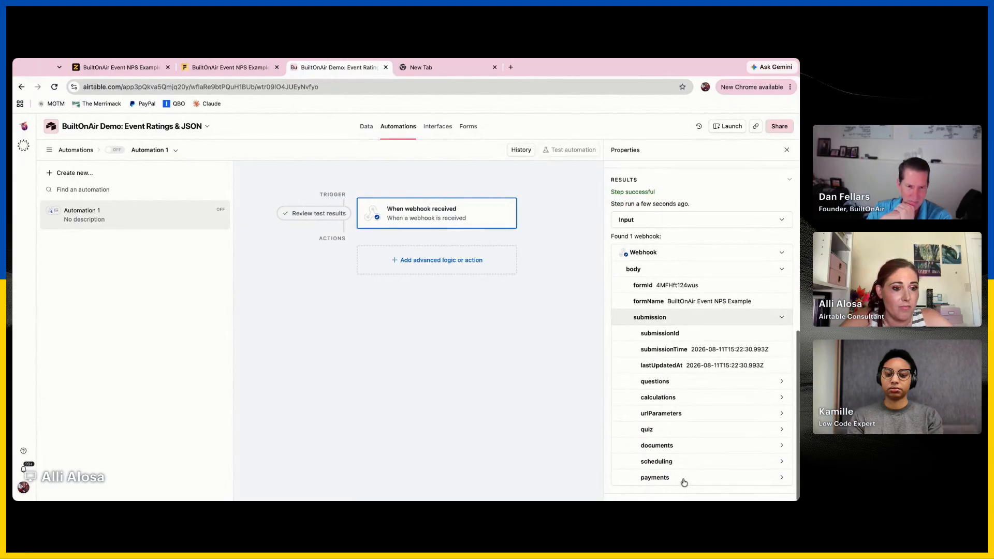
Expand the submission's questions 1 to 3 to examine their names, types and values, and collapse the questions list
click(718, 382)
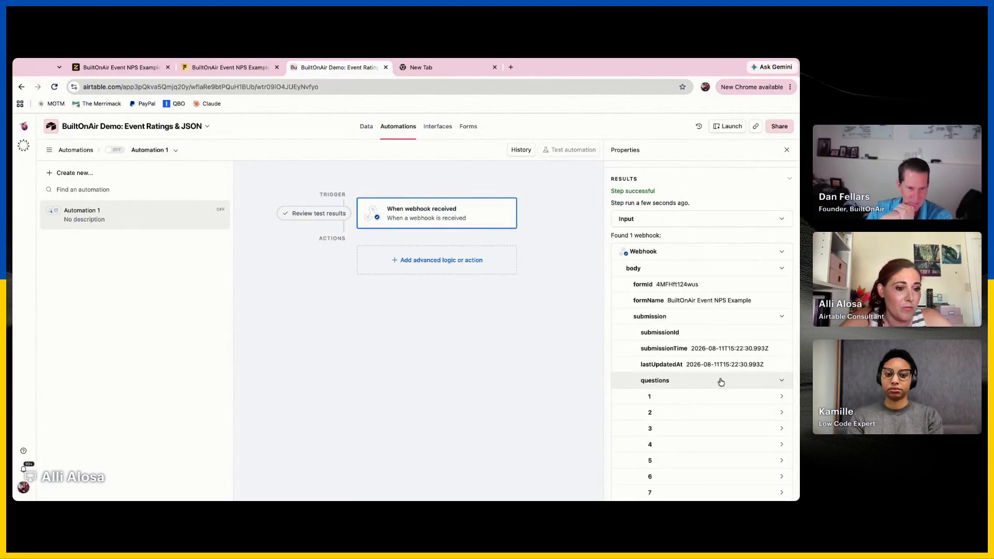
scroll(719, 381, down, 3)
click(718, 333)
scroll(709, 363, down, 2)
click(693, 387)
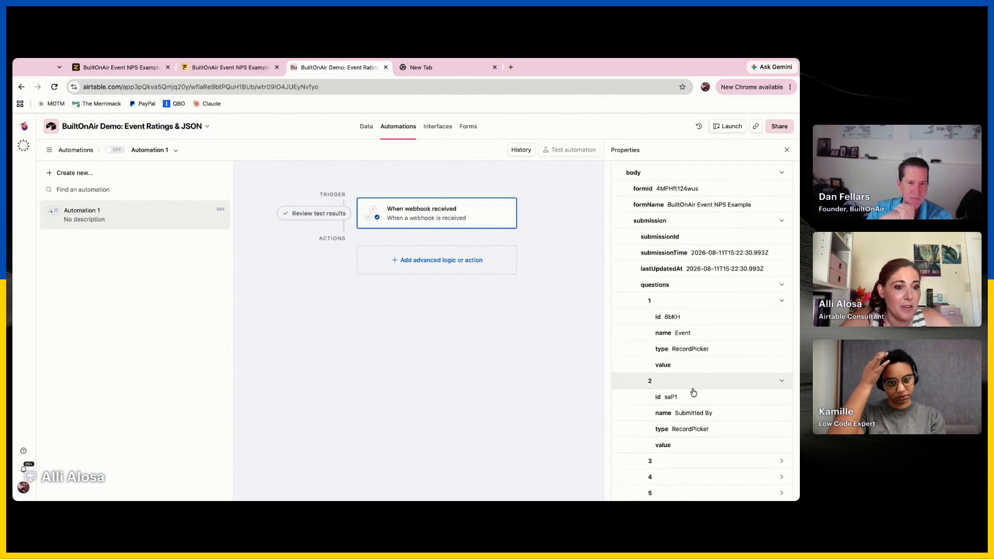
scroll(693, 391, down, 3)
click(691, 397)
scroll(689, 399, down, 3)
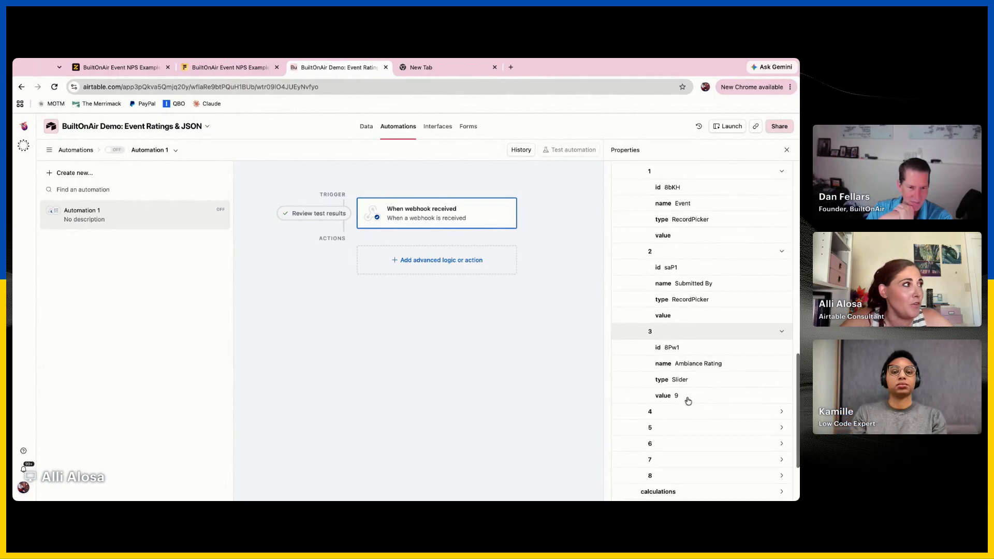
scroll(688, 401, up, 4)
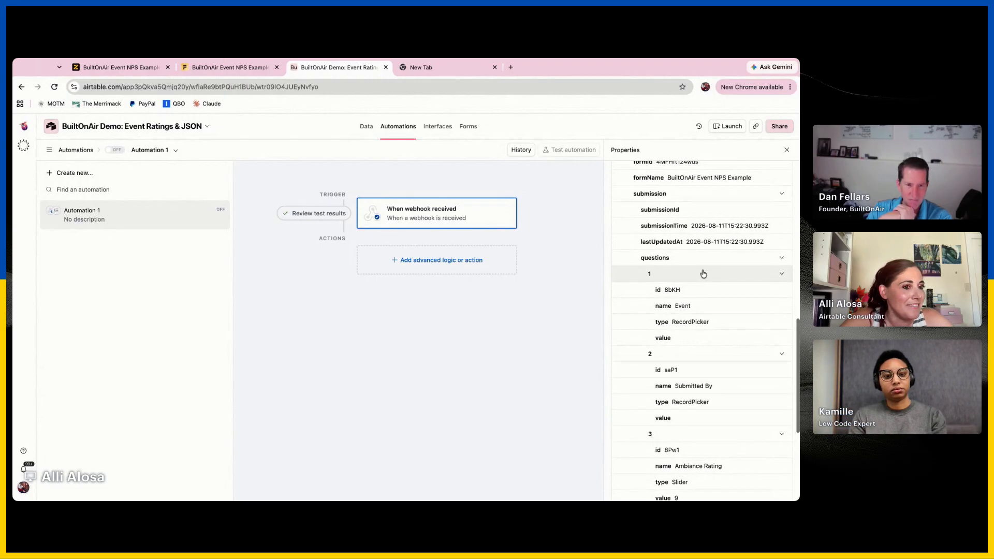
click(704, 274)
click(717, 259)
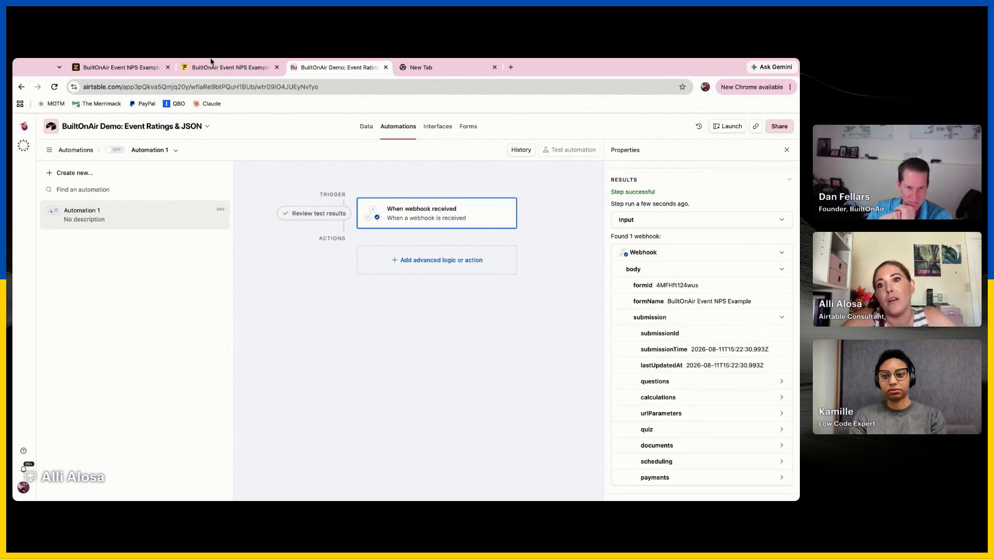
Switch to the Fillout webhook setup, review its Advanced options for body, parameters and headers, and return to Simple mode
click(120, 67)
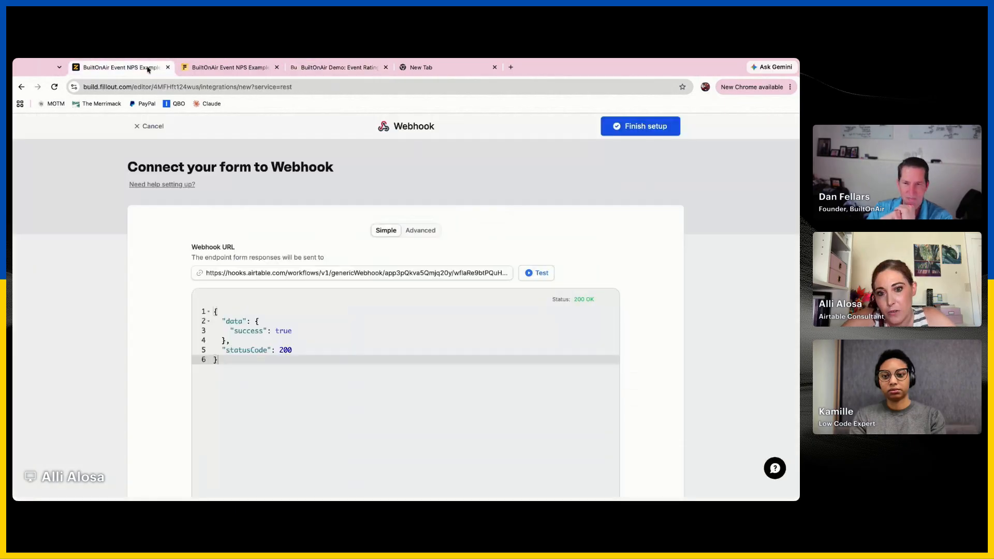
click(419, 231)
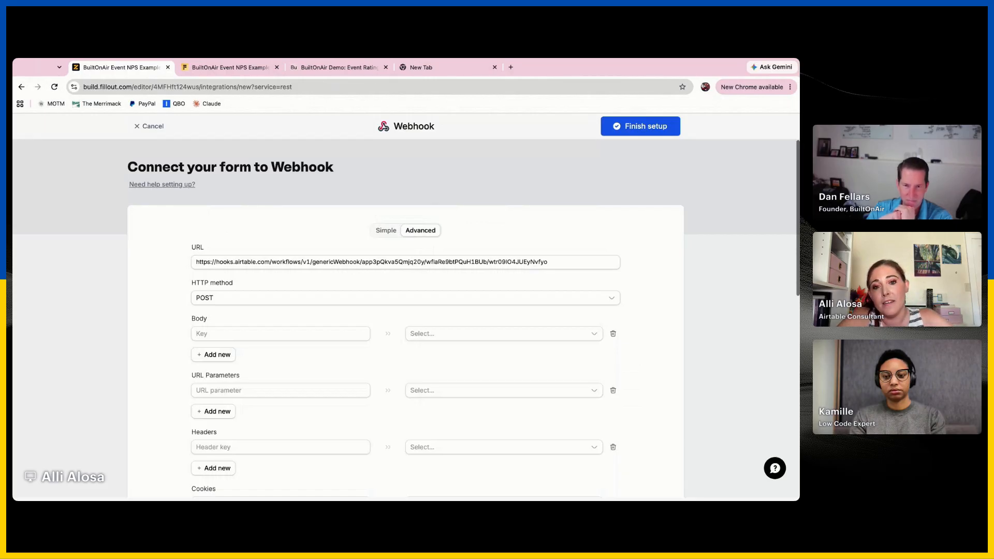
scroll(405, 324, down, 2)
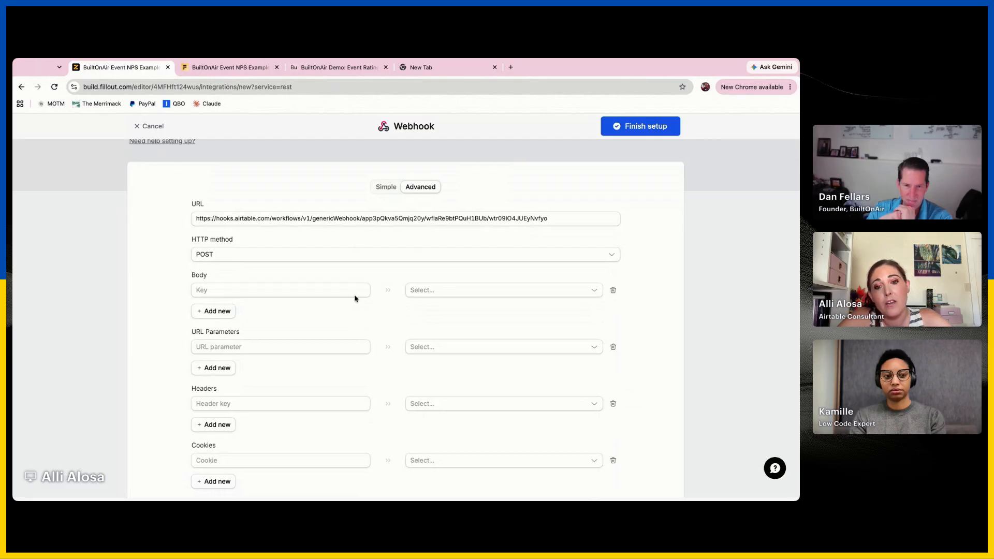
click(389, 191)
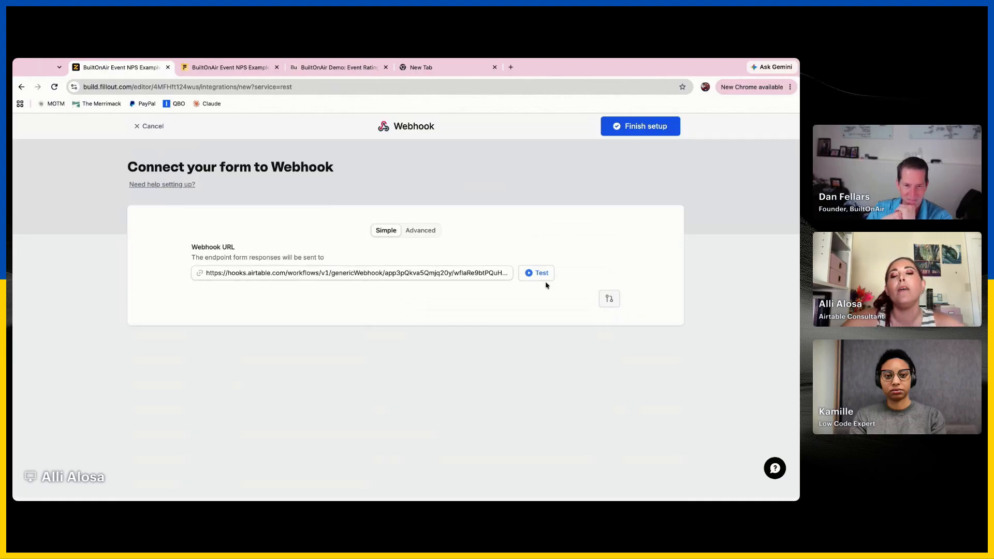
Finish the webhook integration's setup and publish the form
click(655, 127)
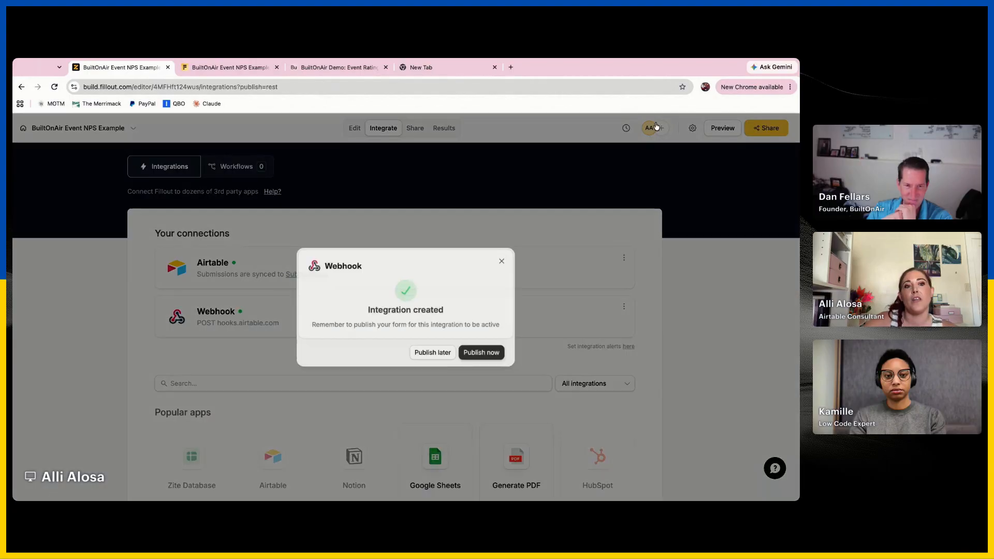
click(474, 354)
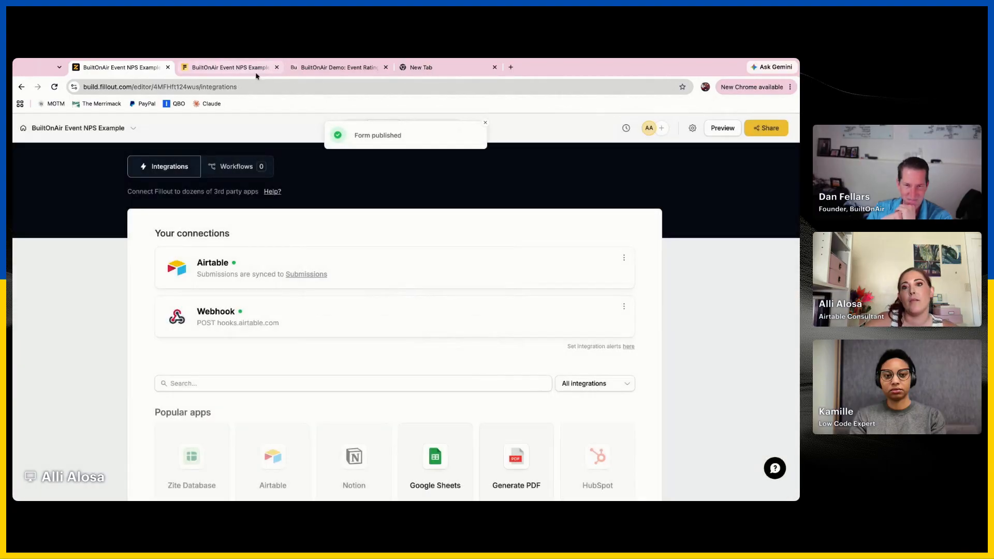
Reload the live feedback form, choose Founders Dinner as the event and pick a person for Submitted By
click(239, 71)
click(288, 92)
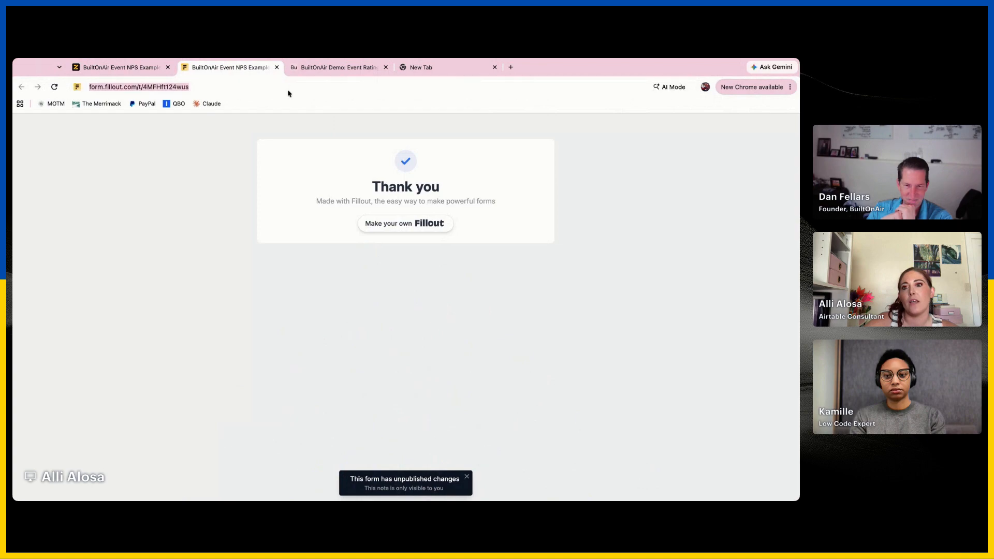
key(Return)
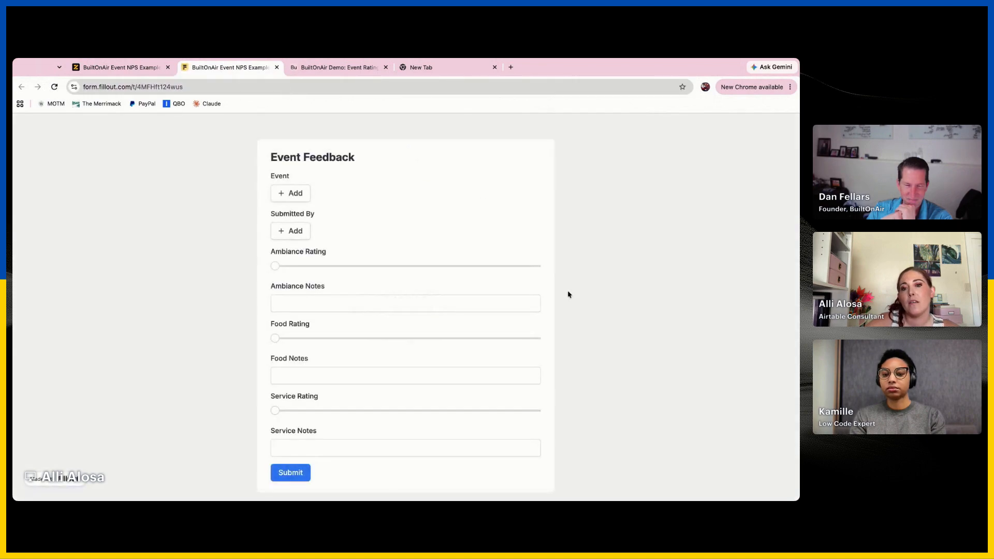
click(307, 196)
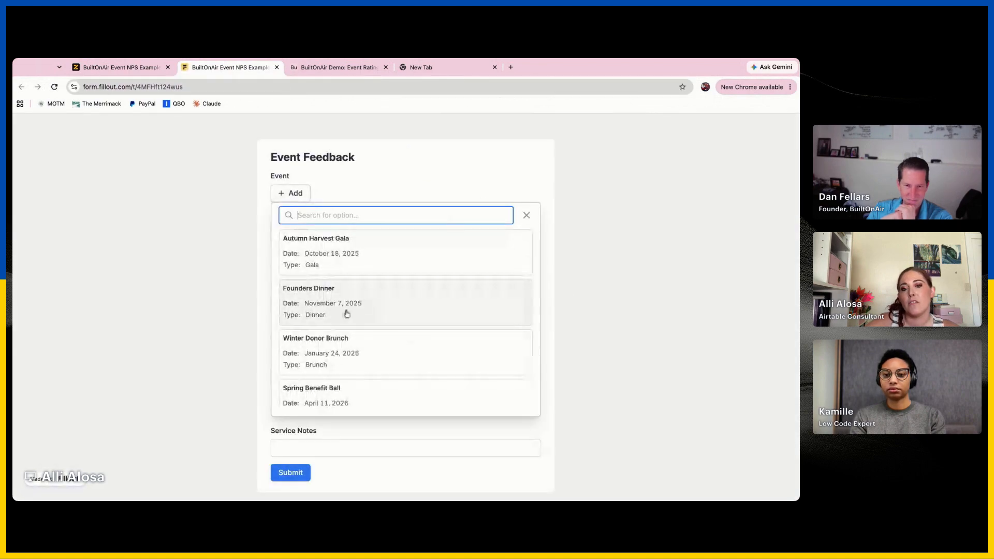
click(344, 311)
click(293, 252)
click(344, 356)
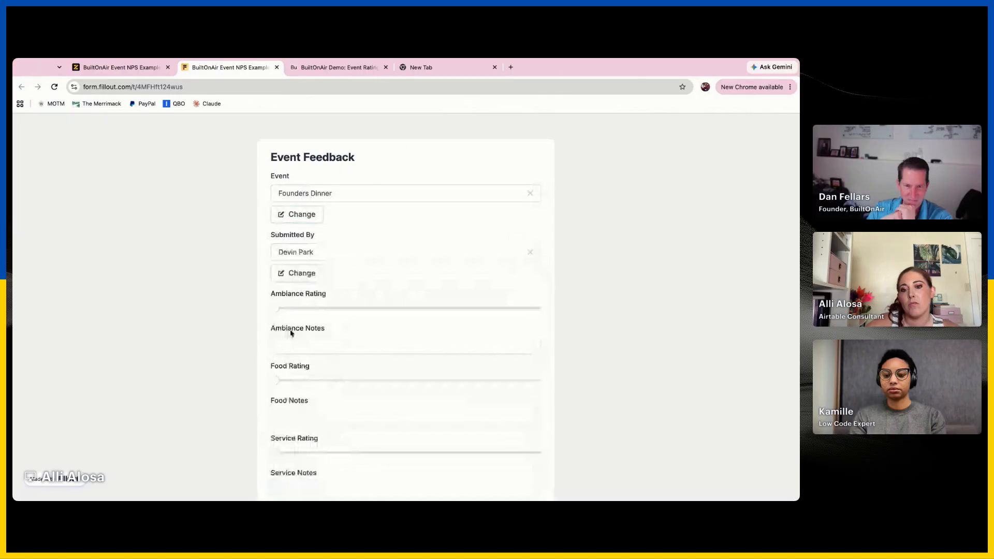
Set Ambiance Rating to 4, Food Rating to 5 and Service Rating to 5, enter "test" in Ambiance Notes, and submit the form
drag(276, 310, 380, 309)
drag(278, 390, 410, 395)
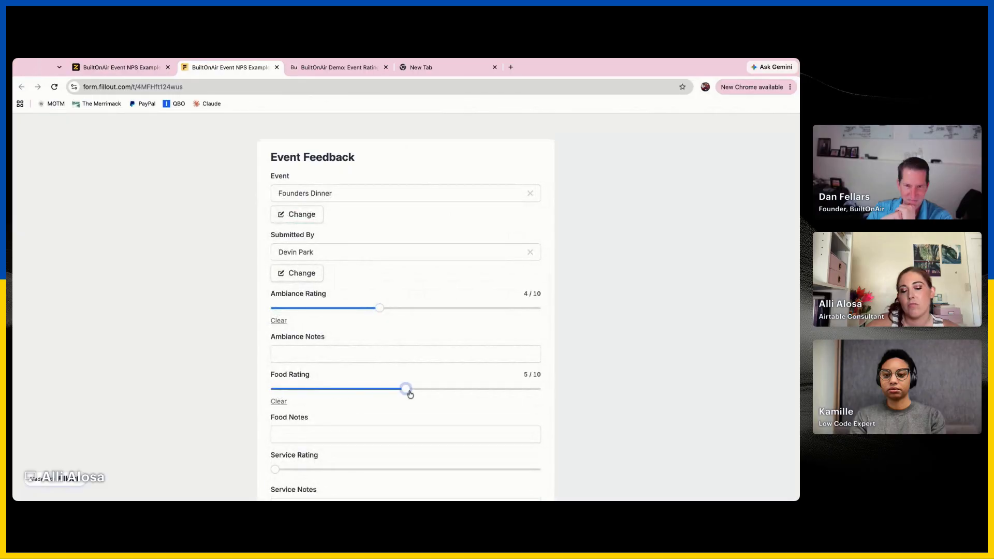
click(433, 356)
text(test)
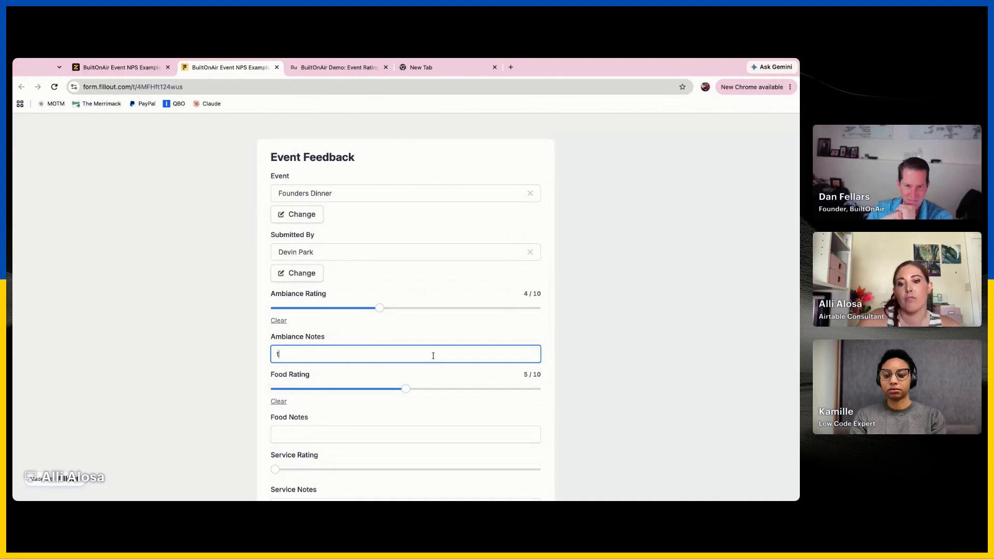
scroll(433, 352, down, 2)
drag(275, 406, 404, 405)
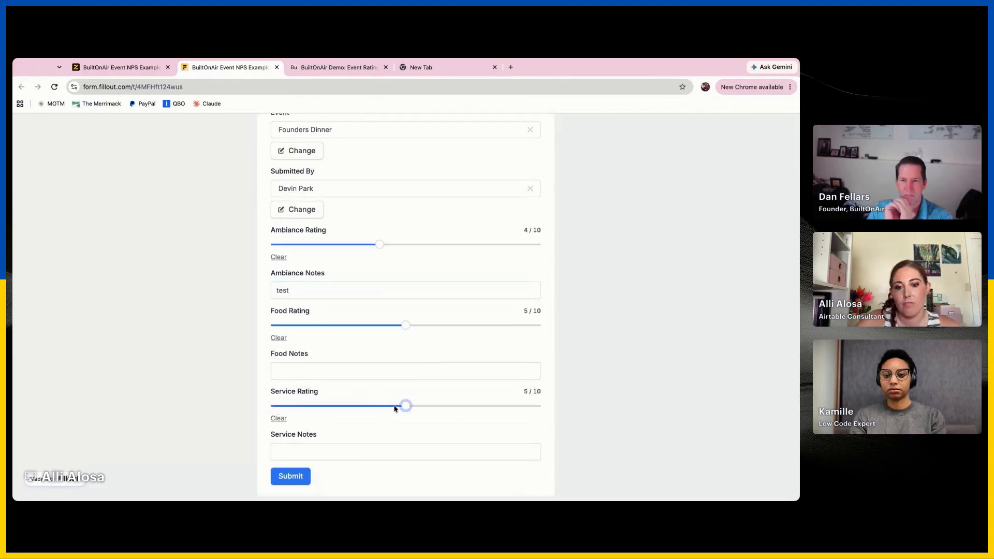
click(291, 475)
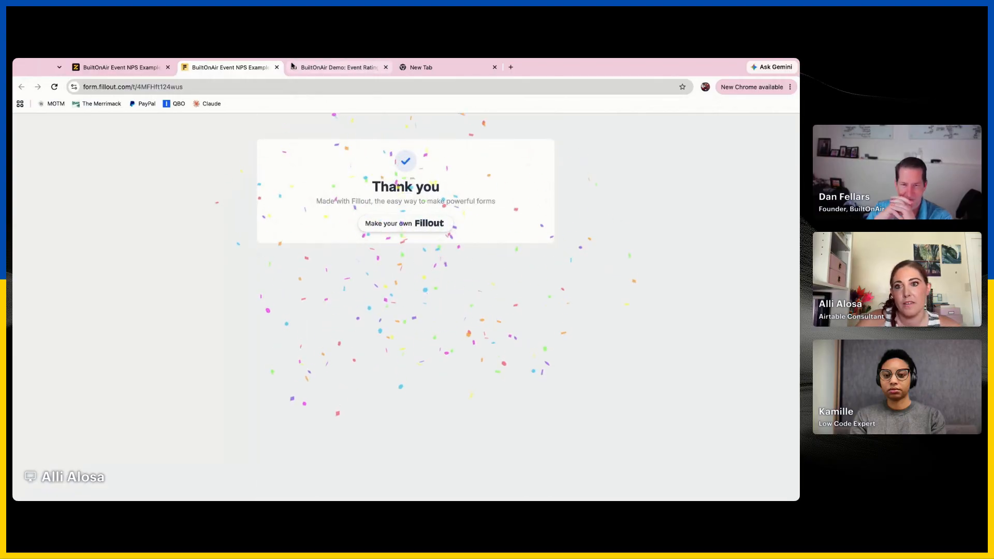
Switch to the Airtable automation and rerun the webhook trigger test to fetch the new submission
click(326, 69)
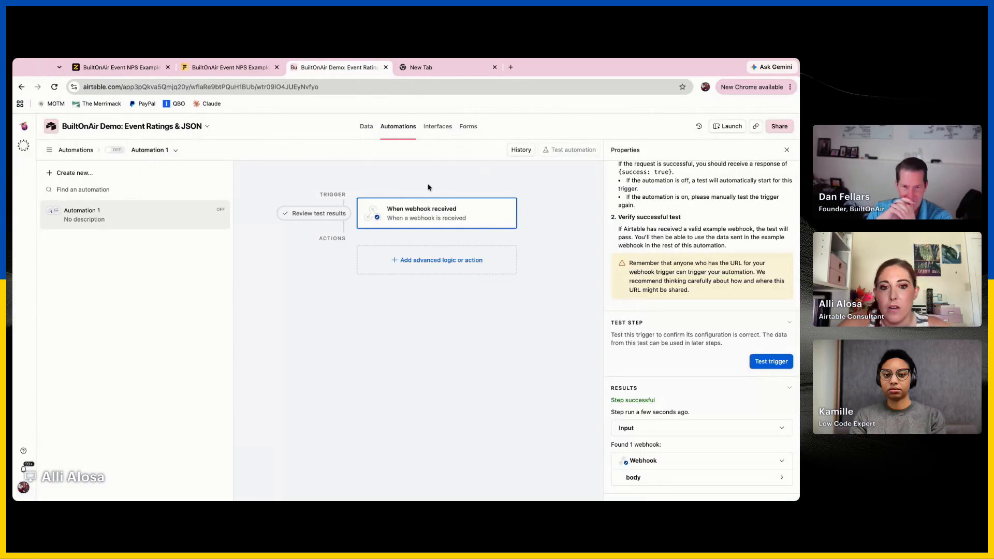
click(714, 485)
scroll(714, 484, down, 2)
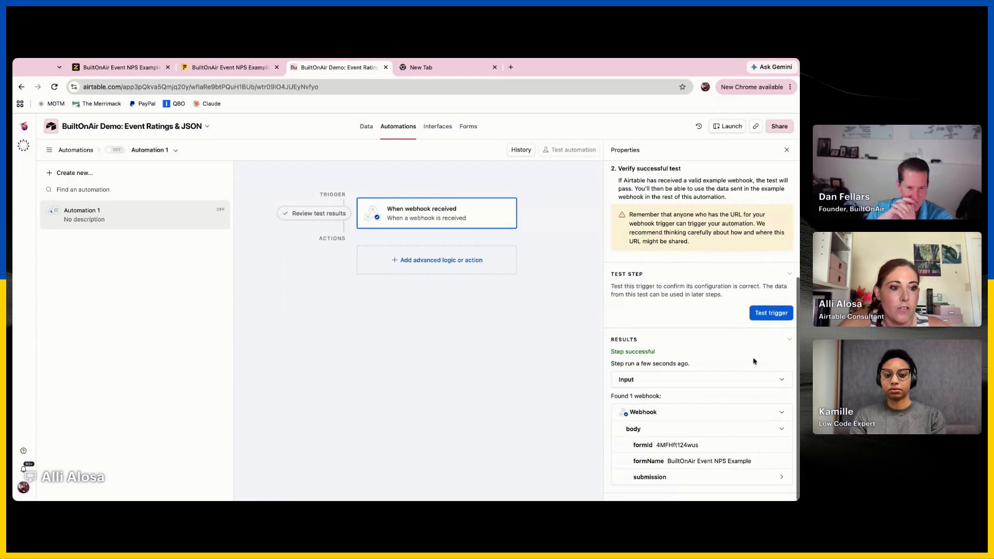
click(770, 315)
scroll(703, 447, down, 2)
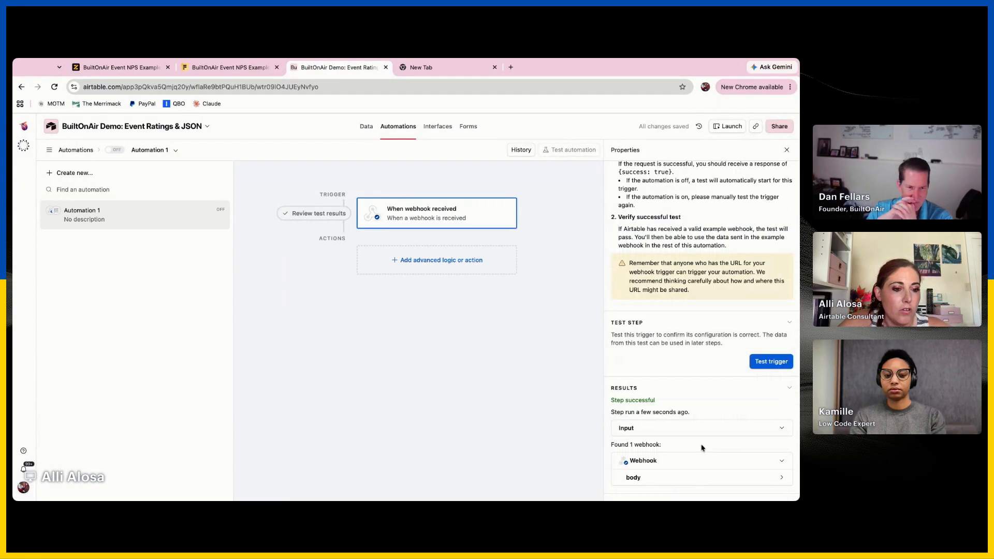
Expand the webhook body down to question 1's value to examine the Event record data, including its recordID
click(684, 475)
click(689, 475)
scroll(693, 479, down, 3)
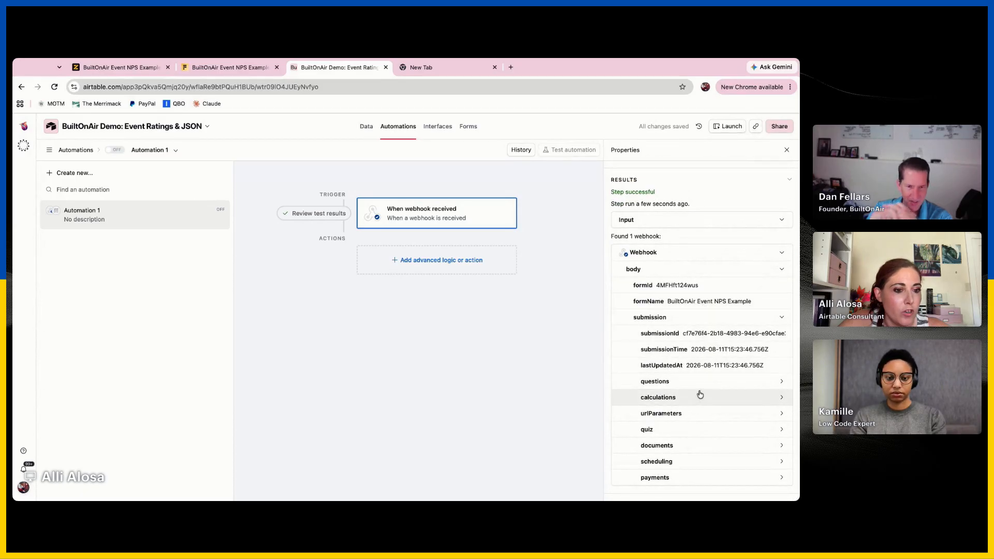
click(699, 382)
scroll(699, 388, down, 3)
click(712, 307)
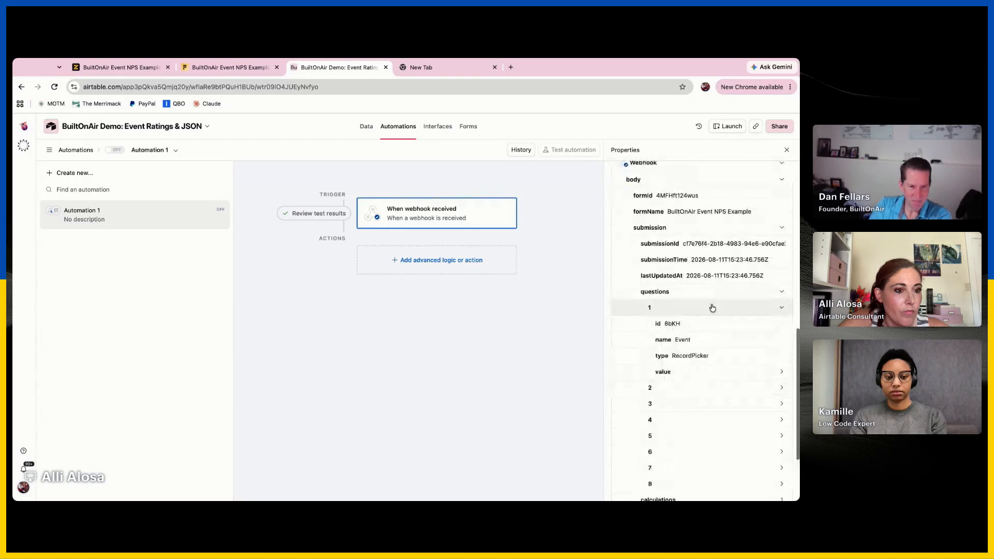
scroll(712, 307, down, 5)
click(715, 291)
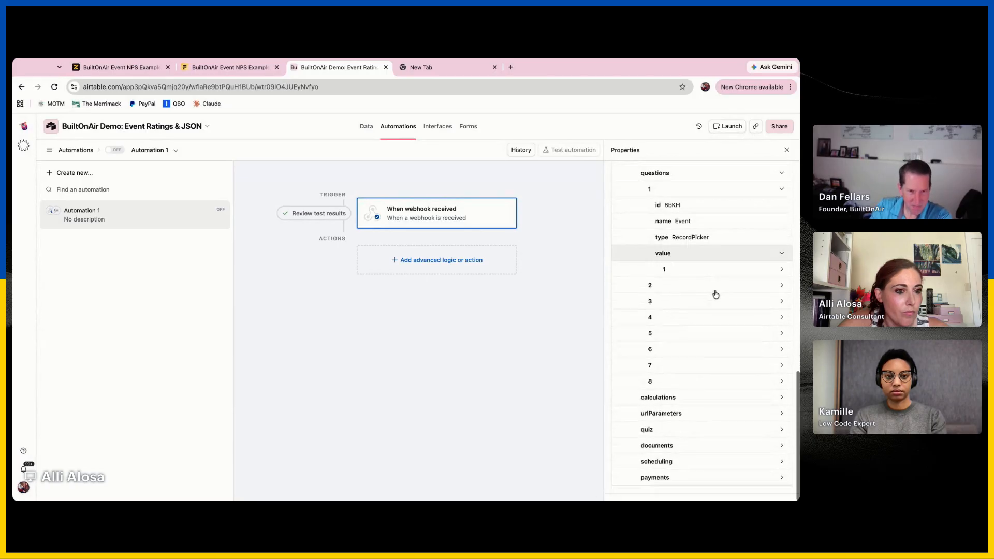
click(720, 267)
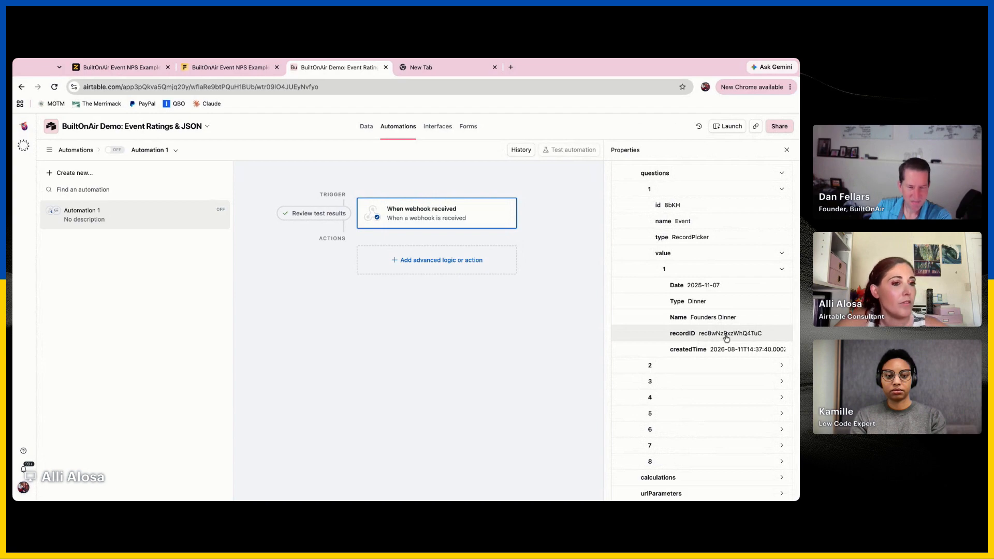
Expand question 3 and question 2's value to examine the Ambiance Rating and the Submitted By record data
scroll(725, 337, down, 1)
click(700, 351)
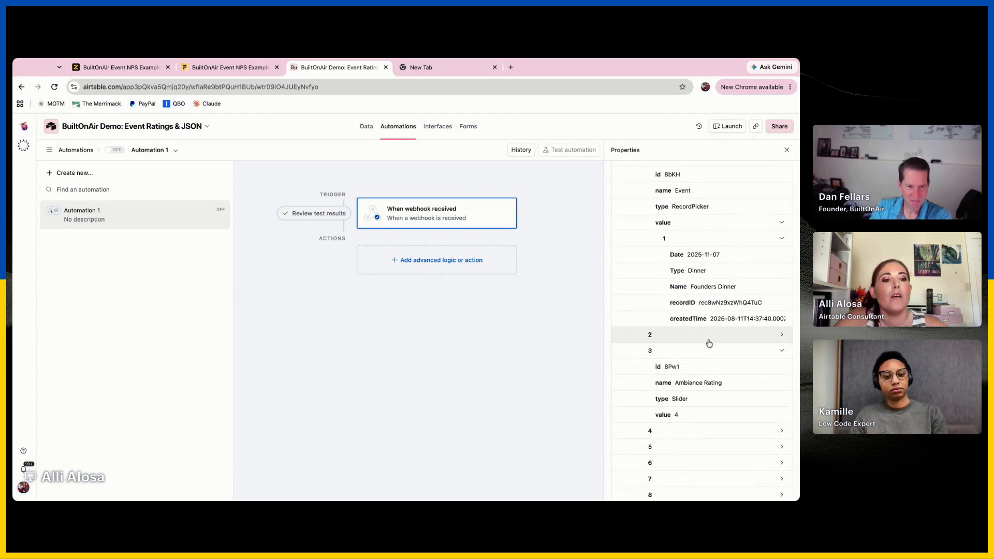
click(709, 343)
scroll(709, 344, down, 1)
click(709, 344)
scroll(709, 347, down, 2)
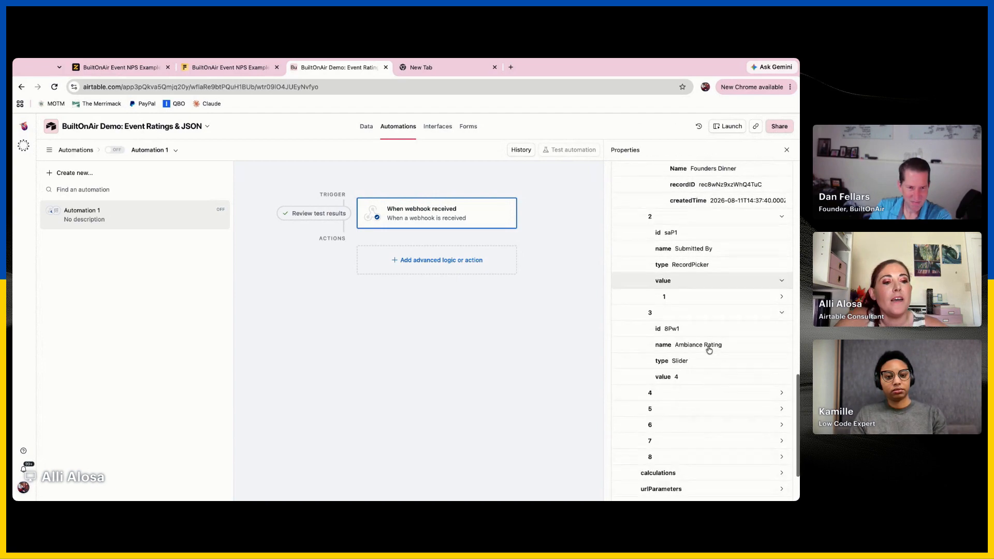
click(724, 297)
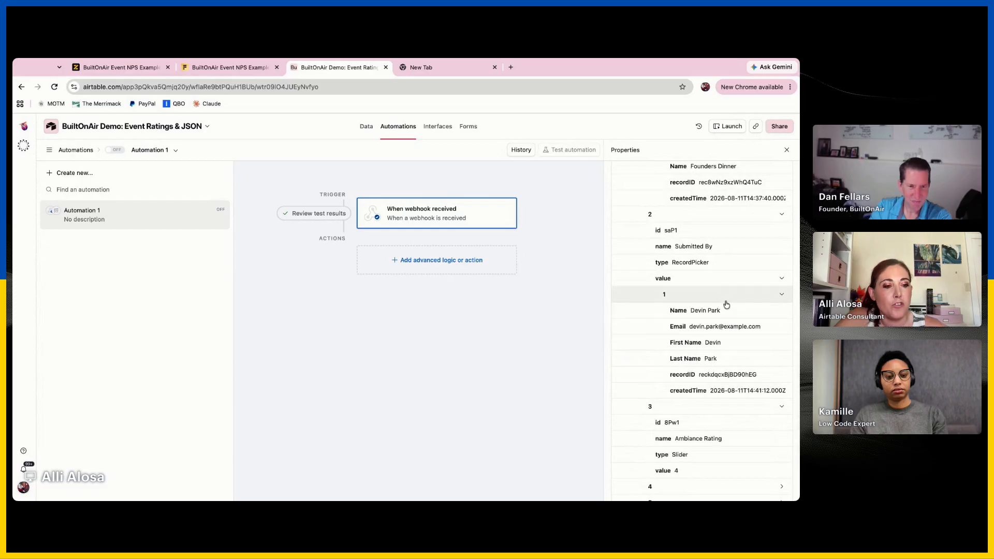
click(730, 296)
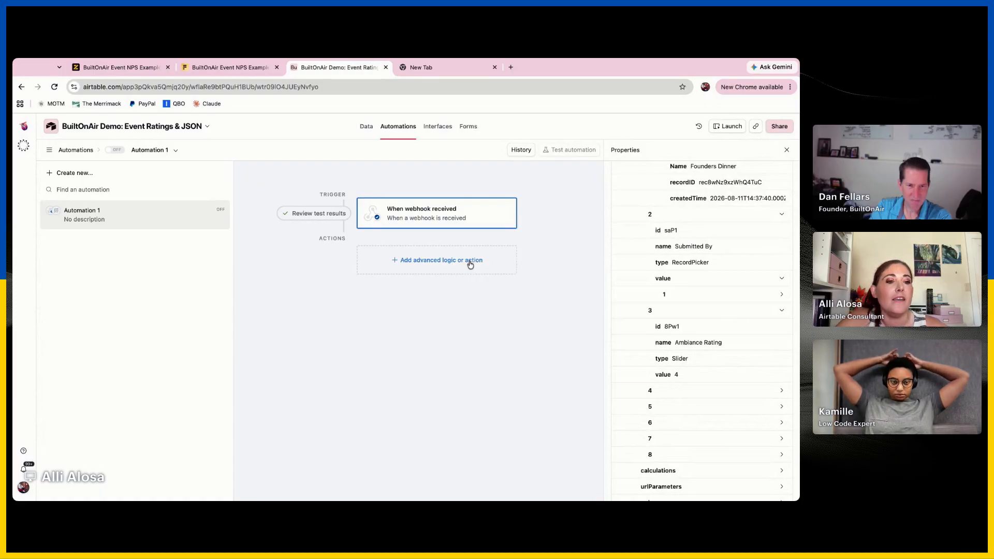
click(737, 295)
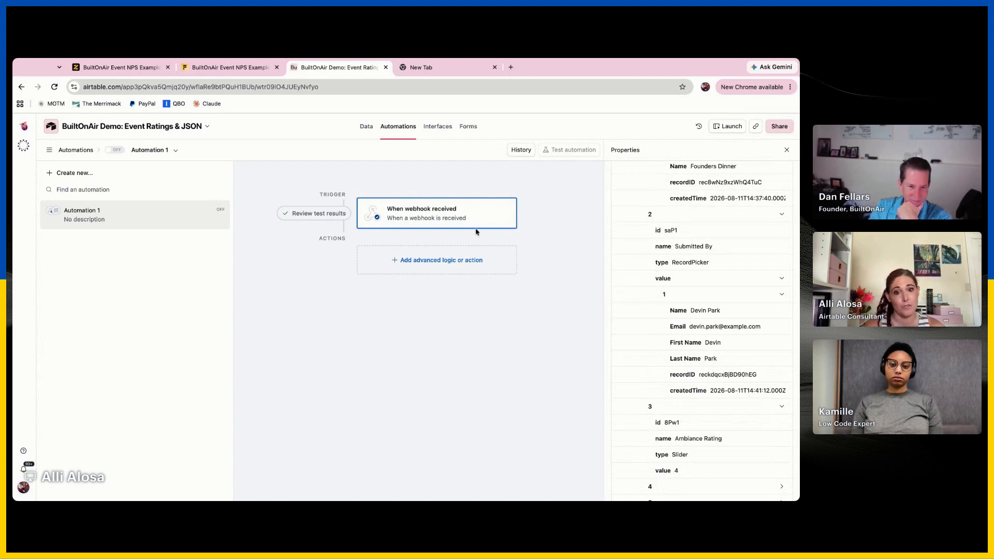
Add a Run script action to the automation and create an input variable named allJSON
click(426, 260)
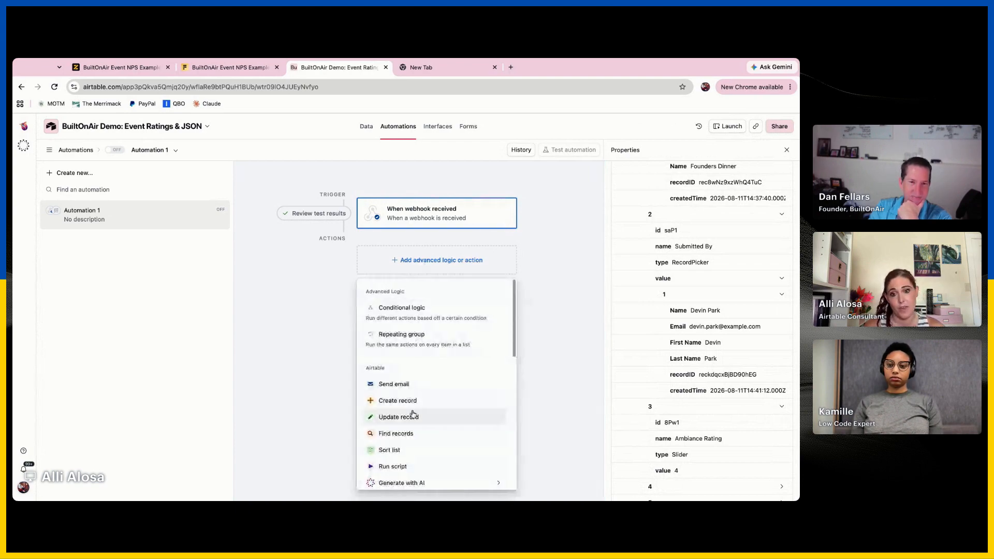
click(403, 467)
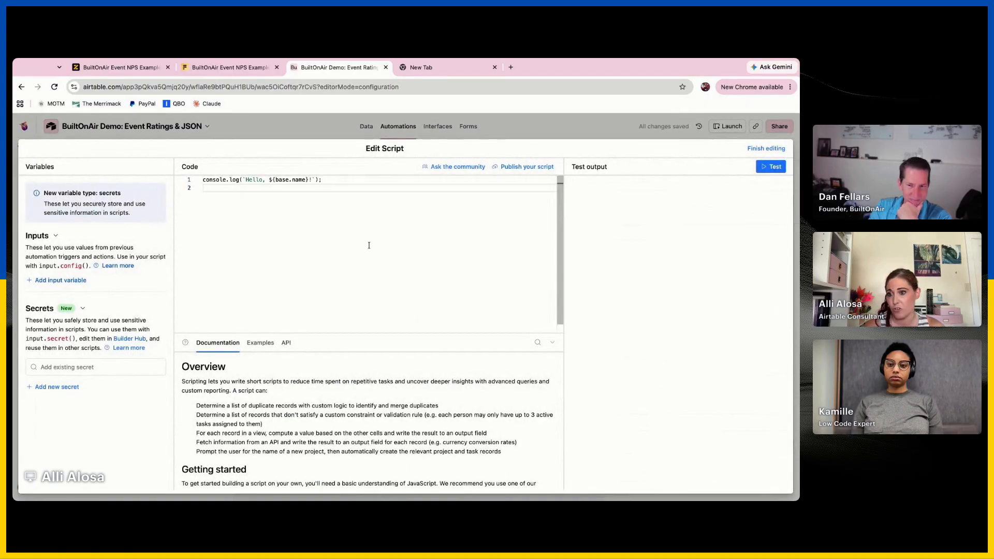
click(65, 280)
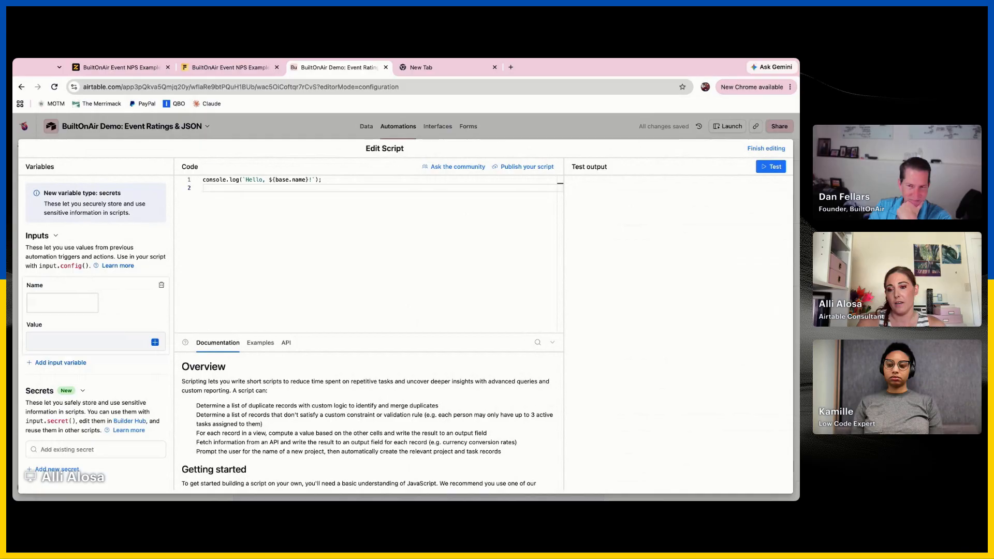
text(allJSON)
click(147, 335)
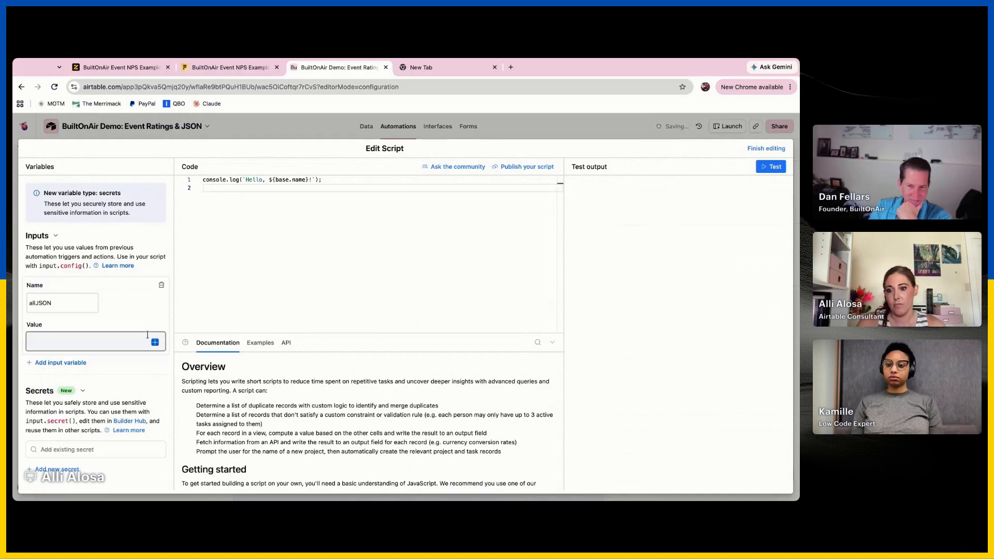
For the allJSON variable's value, browse the webhook trigger data through body and submission to questions
click(154, 342)
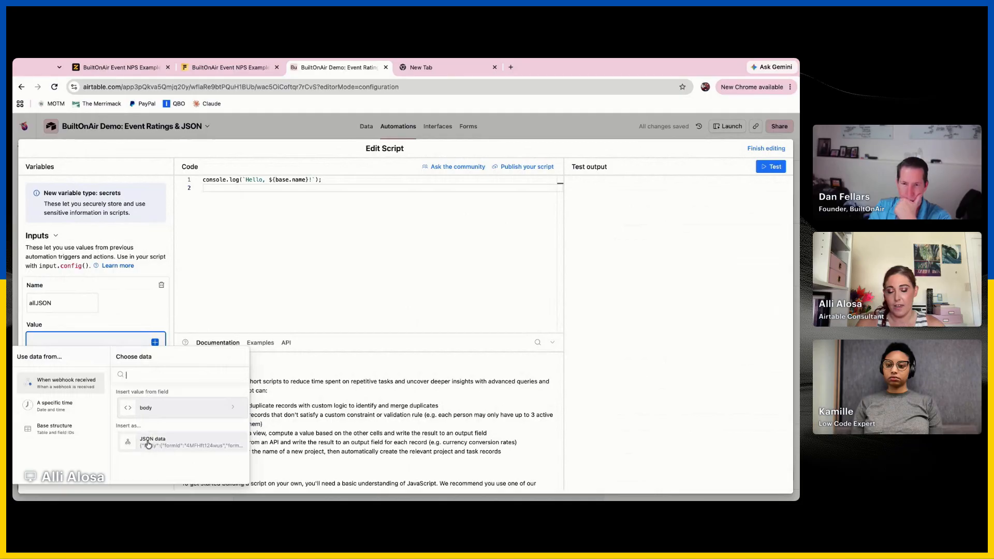
click(151, 408)
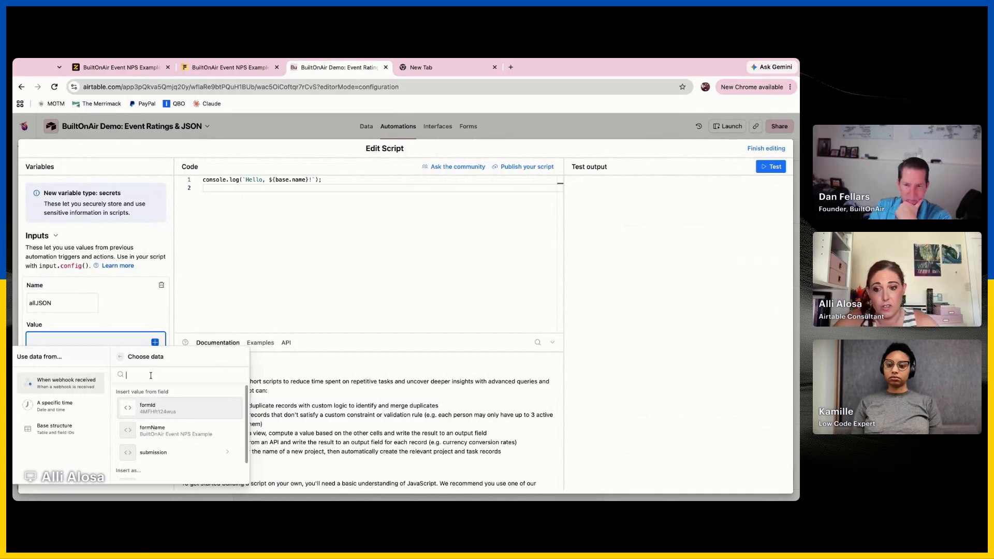
scroll(174, 455, down, 1)
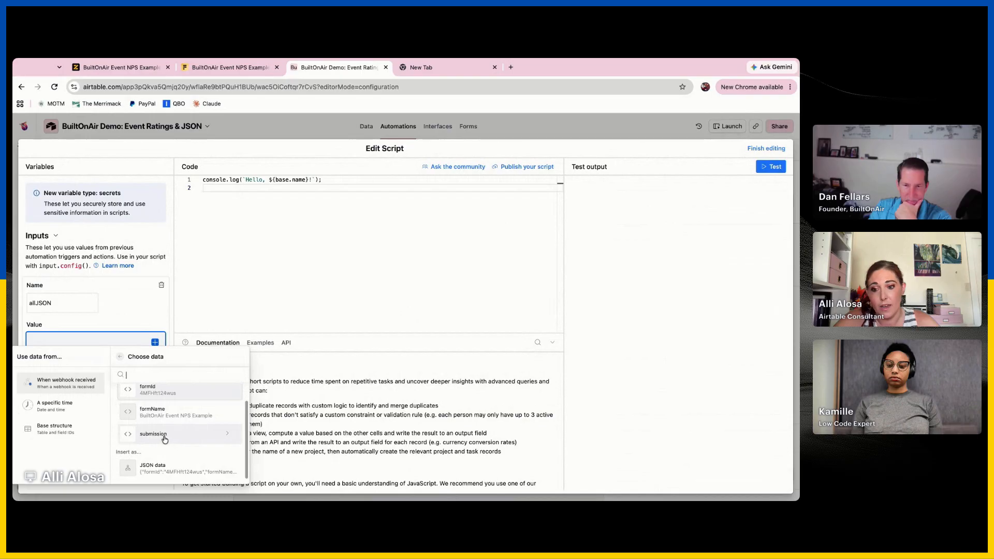
click(165, 439)
scroll(165, 439, down, 2)
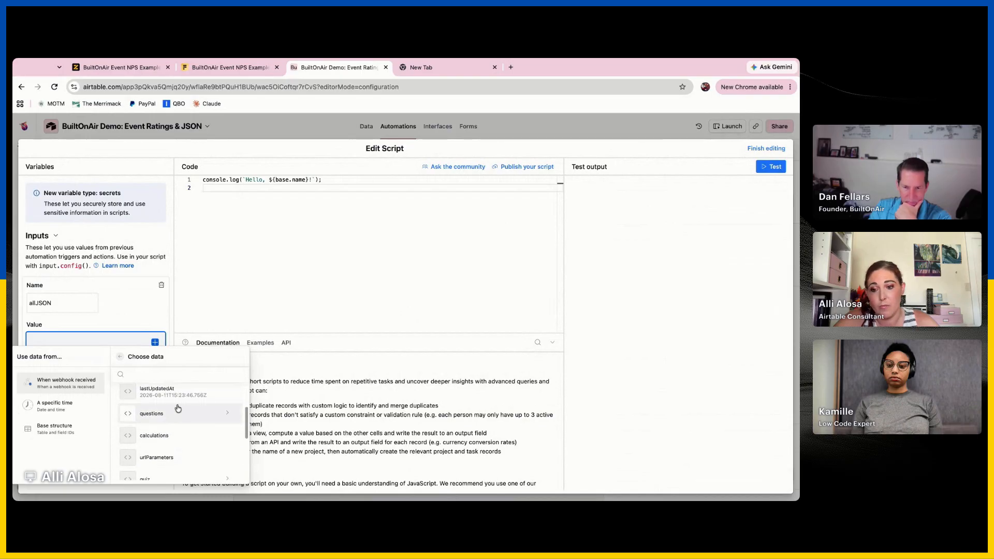
click(177, 411)
scroll(169, 417, down, 3)
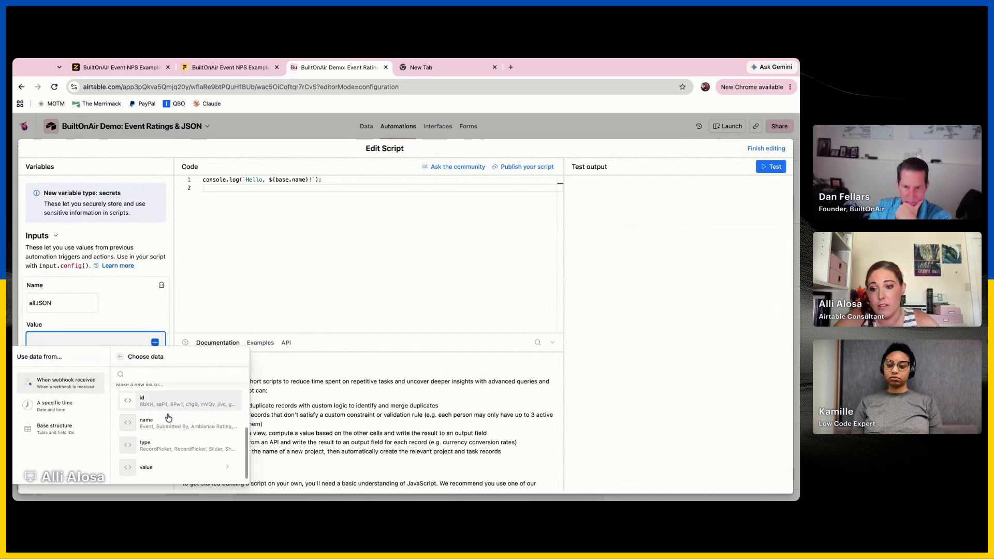
Examine the insert options for questions and its nested value list, including JSON data, list properties and new lists, and return to questions
scroll(154, 448, up, 3)
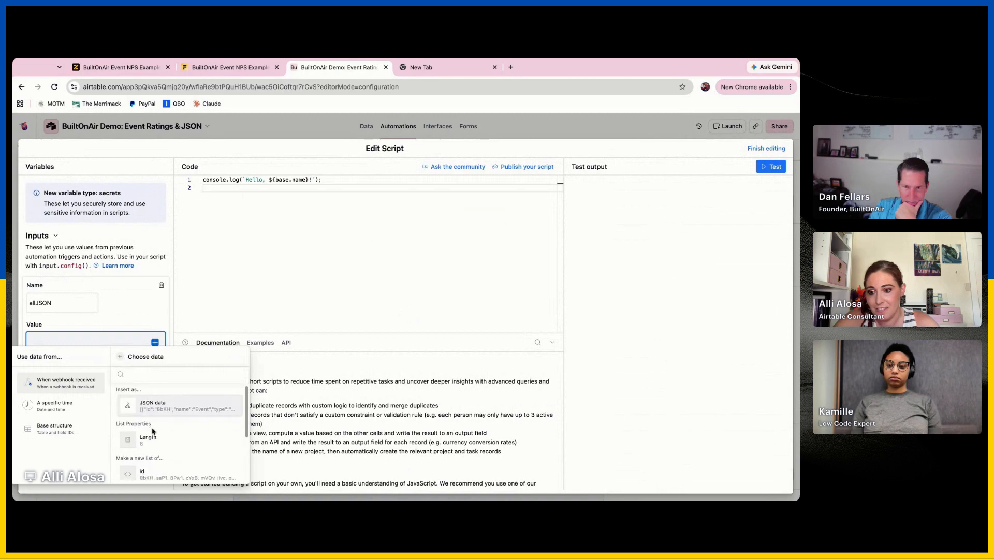
scroll(156, 445, down, 3)
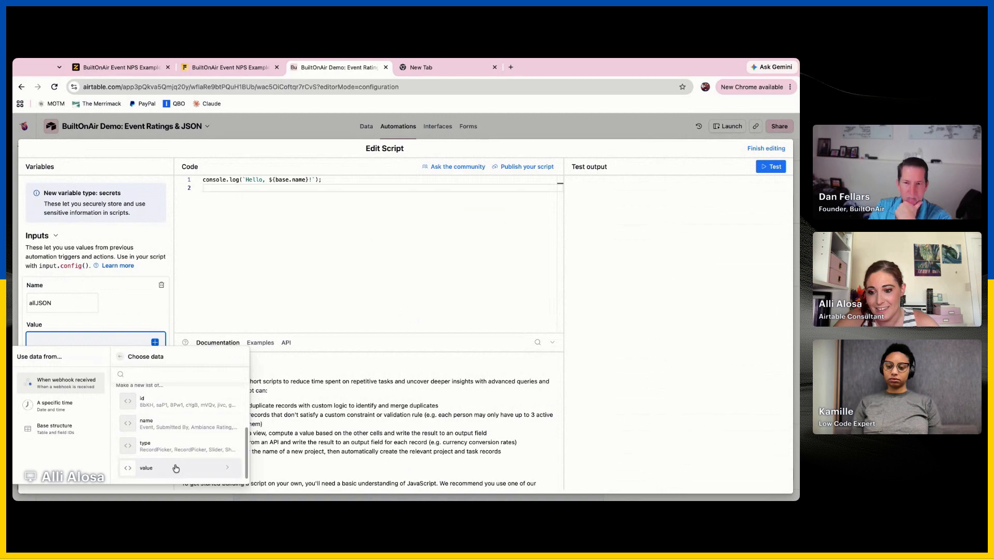
scroll(176, 464, up, 3)
scroll(178, 415, up, 1)
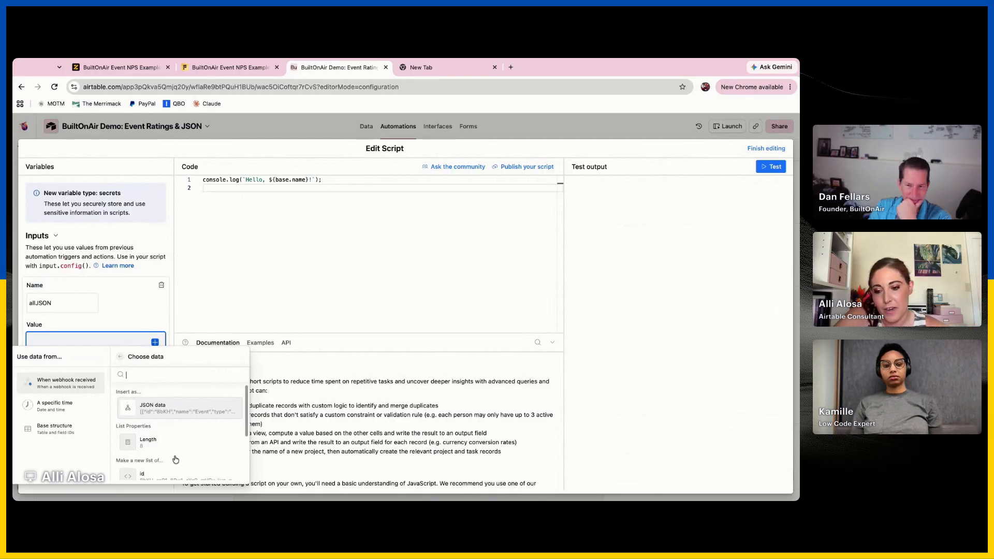
scroll(176, 459, down, 5)
scroll(176, 460, up, 8)
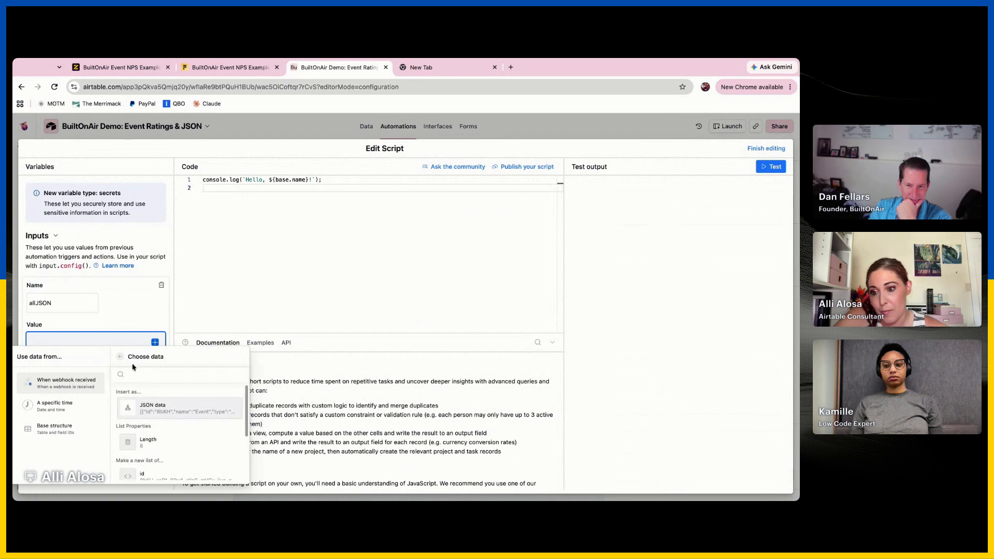
scroll(166, 448, down, 2)
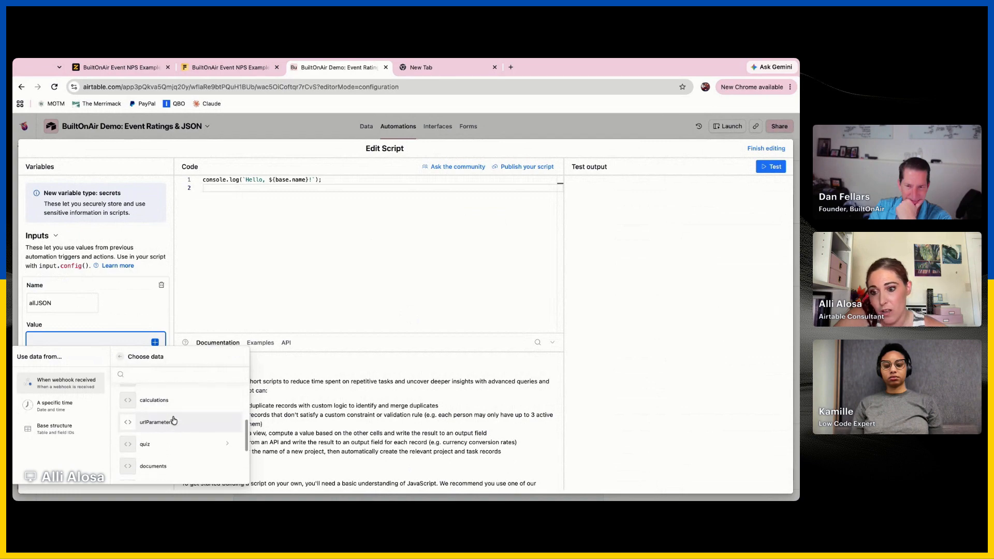
click(159, 441)
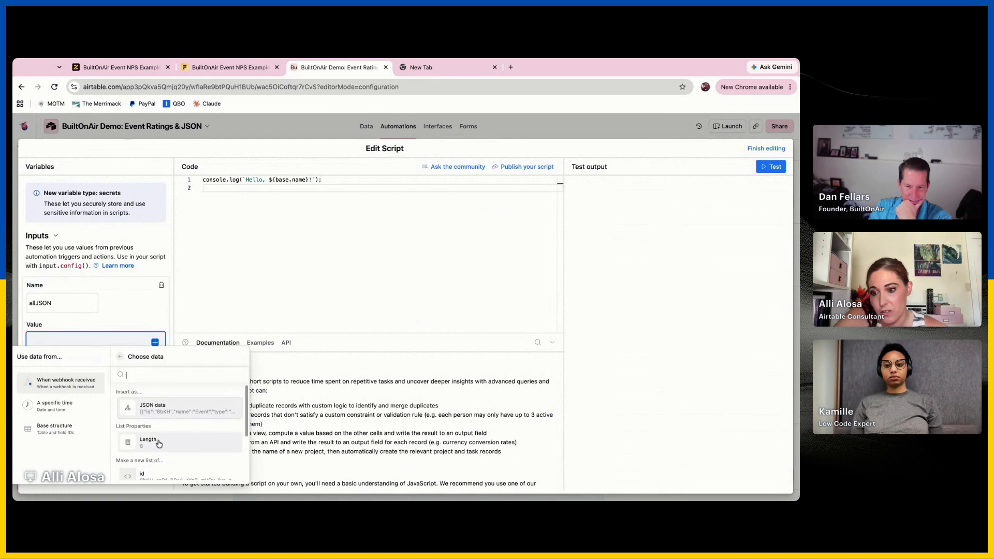
scroll(159, 444, down, 3)
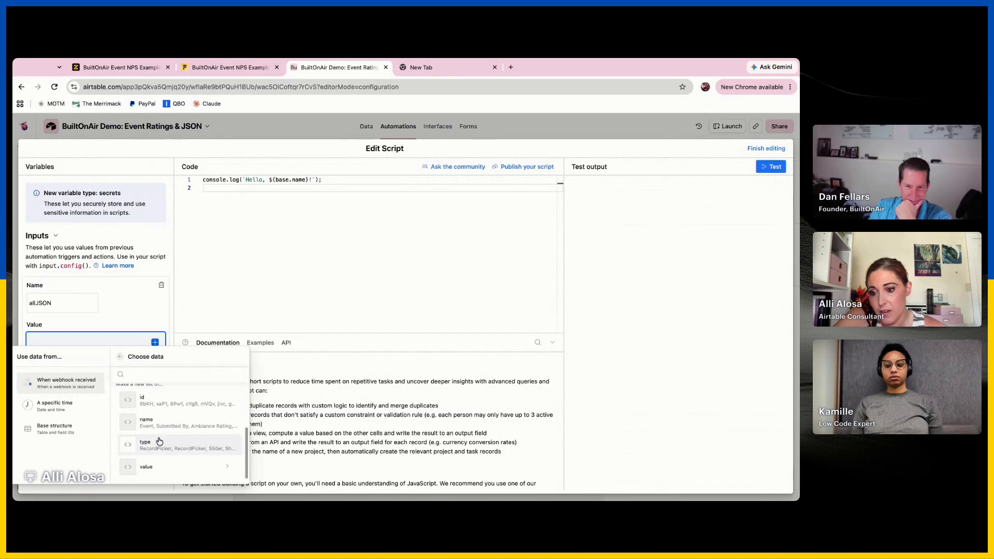
click(152, 474)
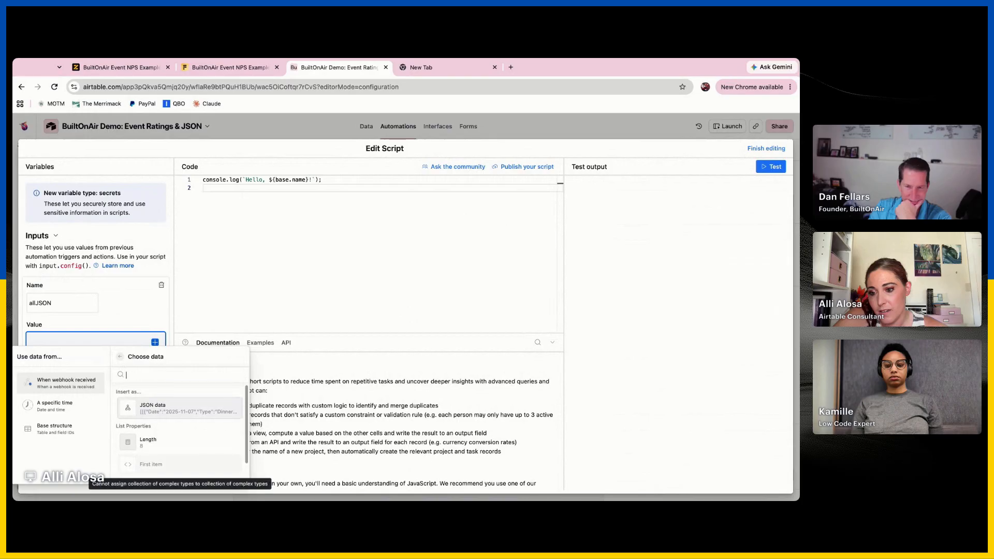
scroll(169, 435, up, 1)
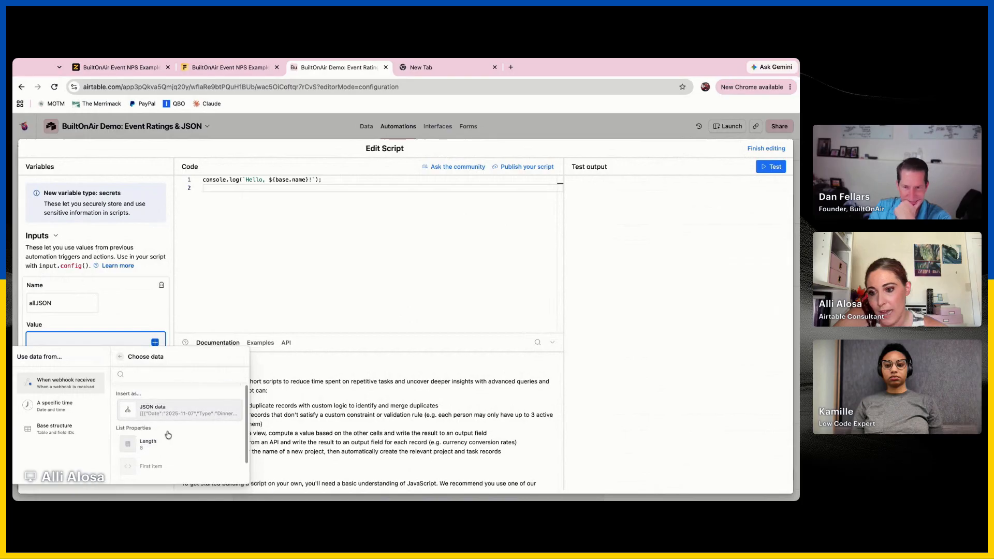
click(121, 357)
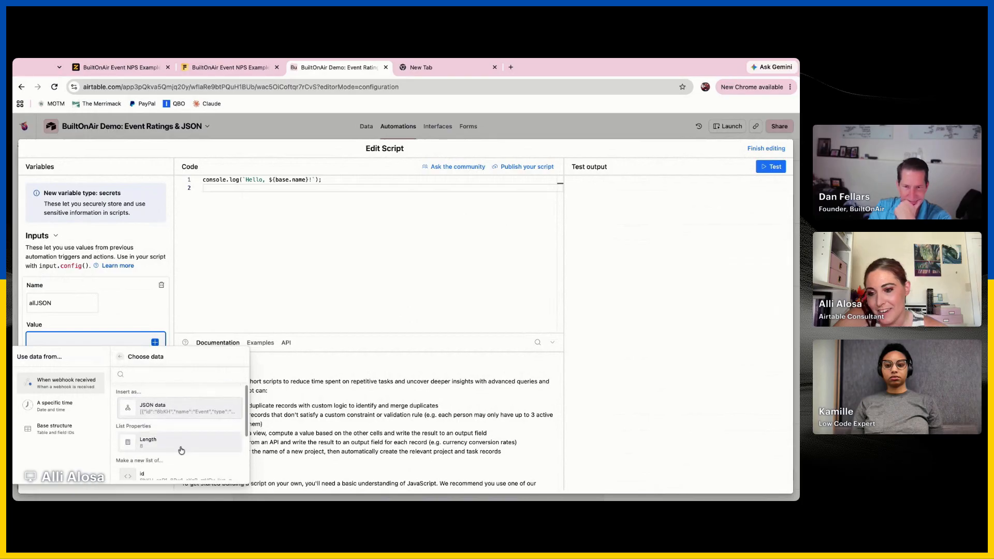
Try a new list of the questions' name values as the allJSON variable's value, and clear it
scroll(181, 450, down, 1)
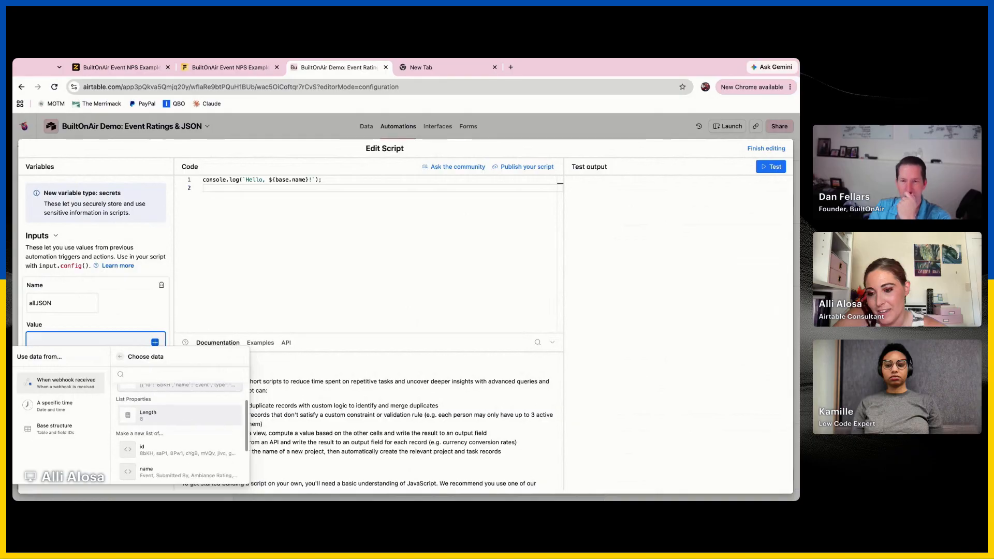
scroll(179, 430, down, 2)
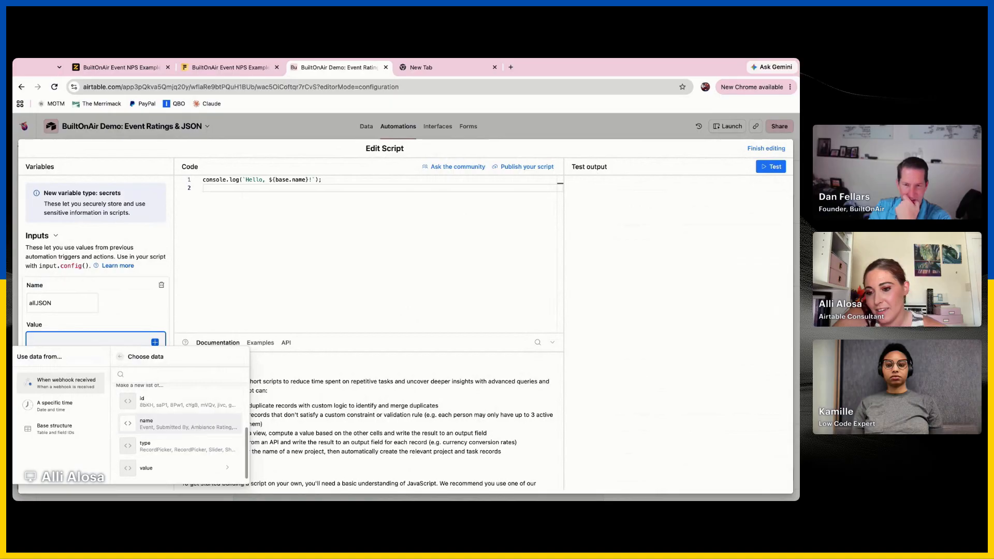
click(182, 424)
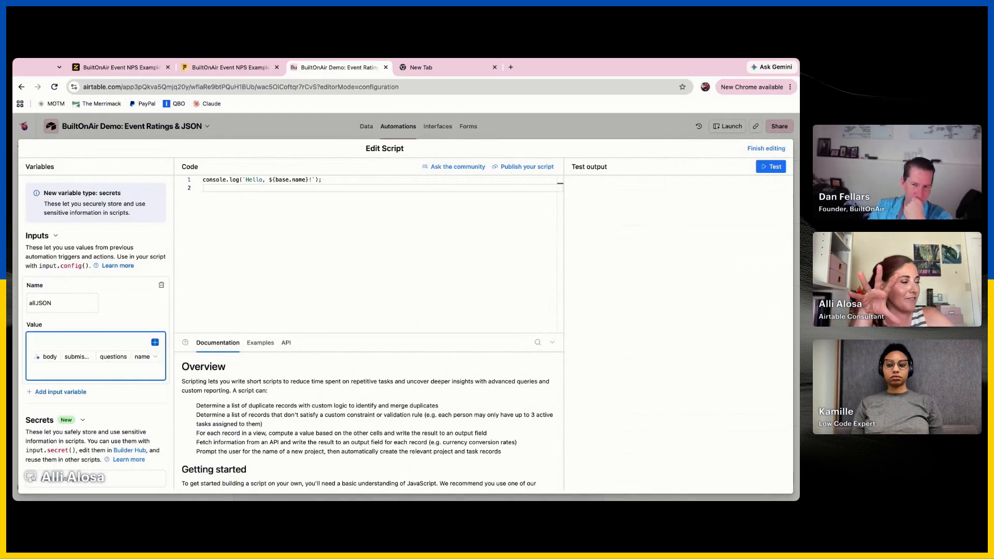
key(BackSpace)
key(BackSpace)
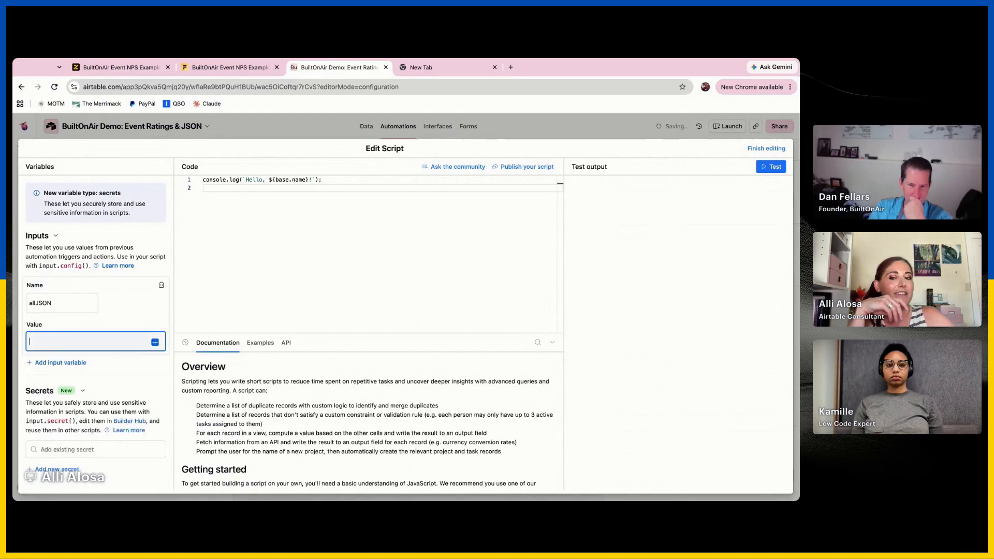
Switch to the Fillout form editor and open the Webhook connection's advanced configuration
click(228, 68)
click(119, 67)
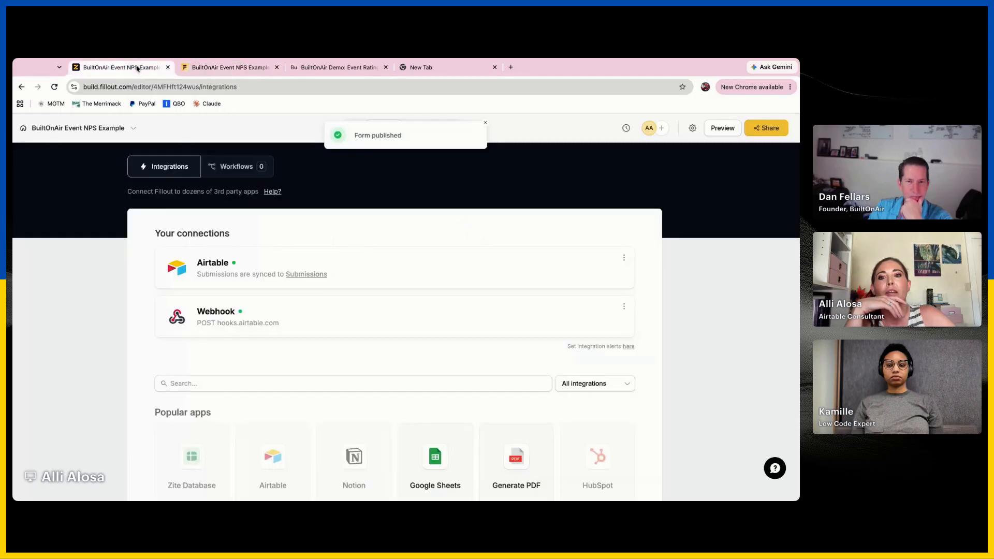
click(368, 327)
click(420, 230)
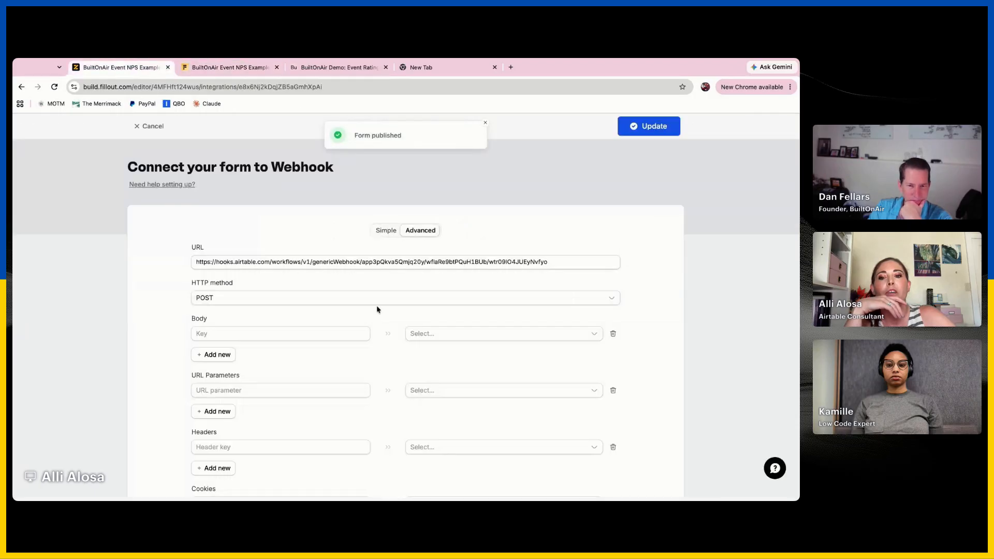
Add six more key rows to the webhook's body, making seven in all
scroll(223, 233, down, 3)
click(214, 235)
click(213, 255)
click(214, 273)
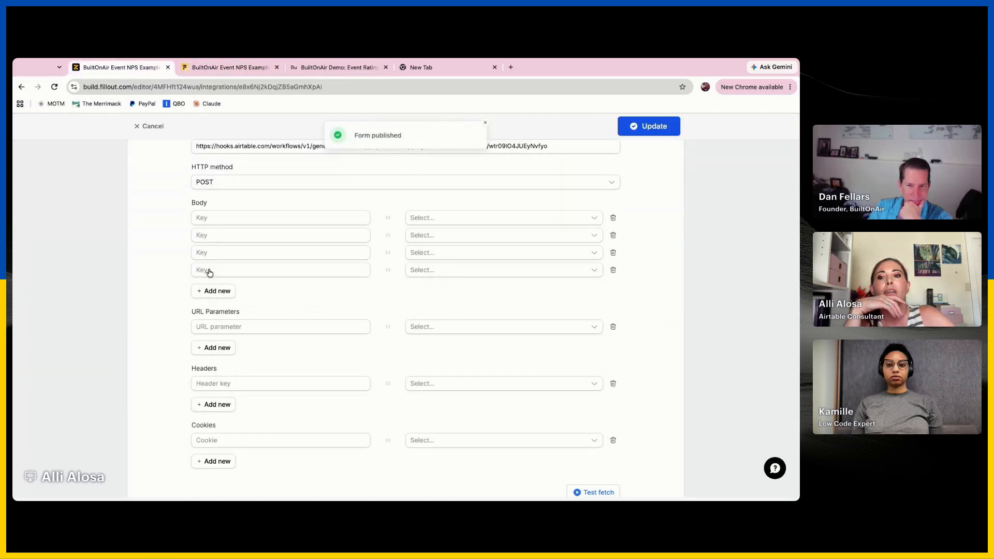
click(214, 291)
click(214, 308)
click(215, 326)
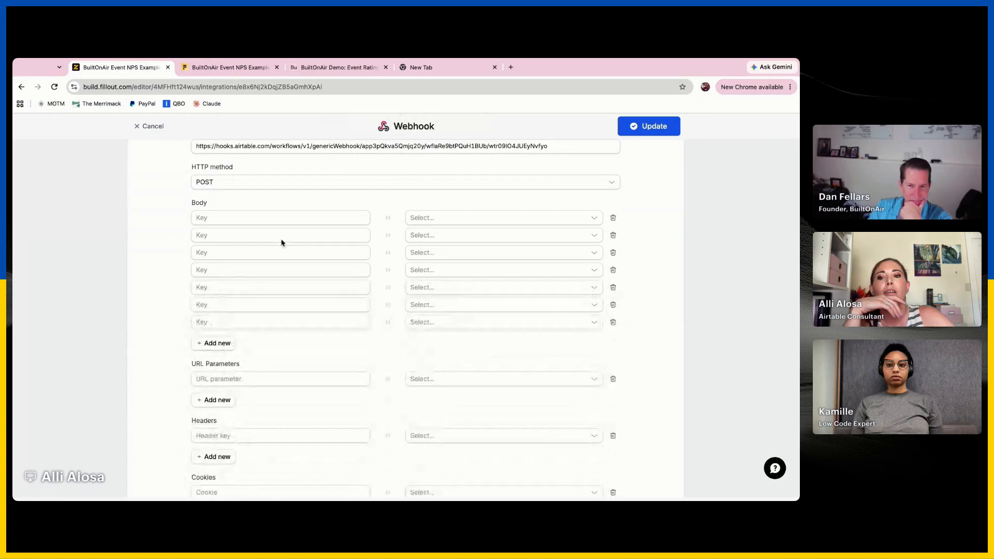
Name the first three body keys scoreAmbiance, scoreFood and scoreService
click(296, 217)
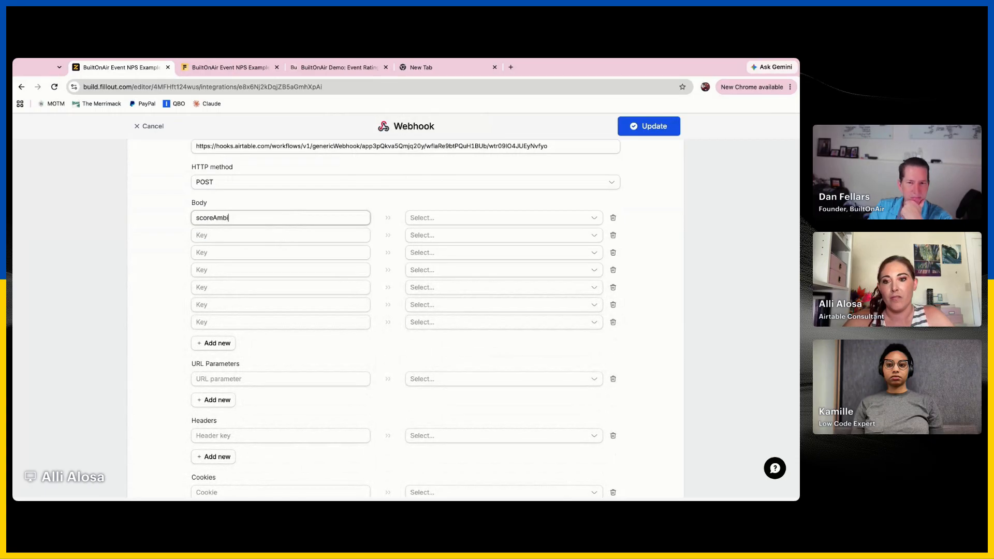
click(267, 234)
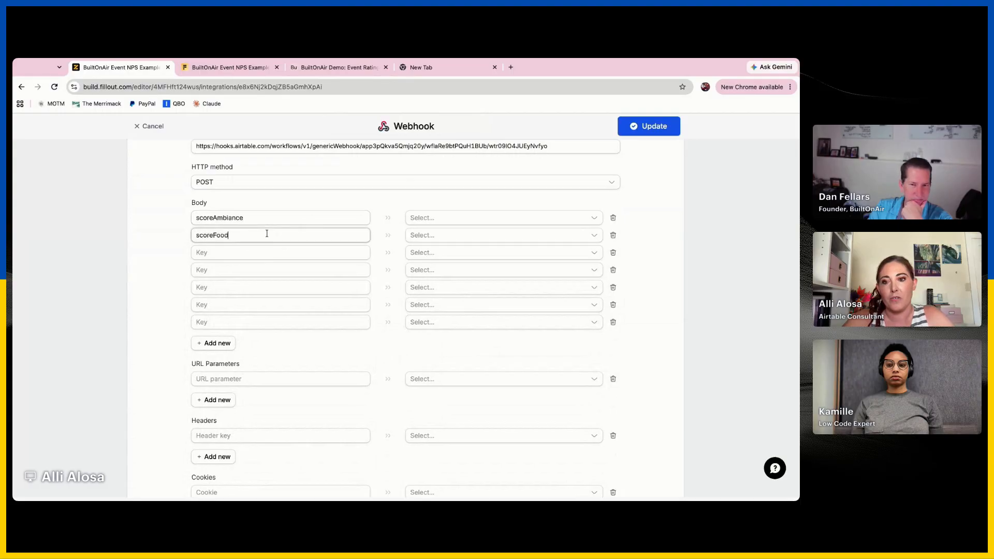
click(248, 253)
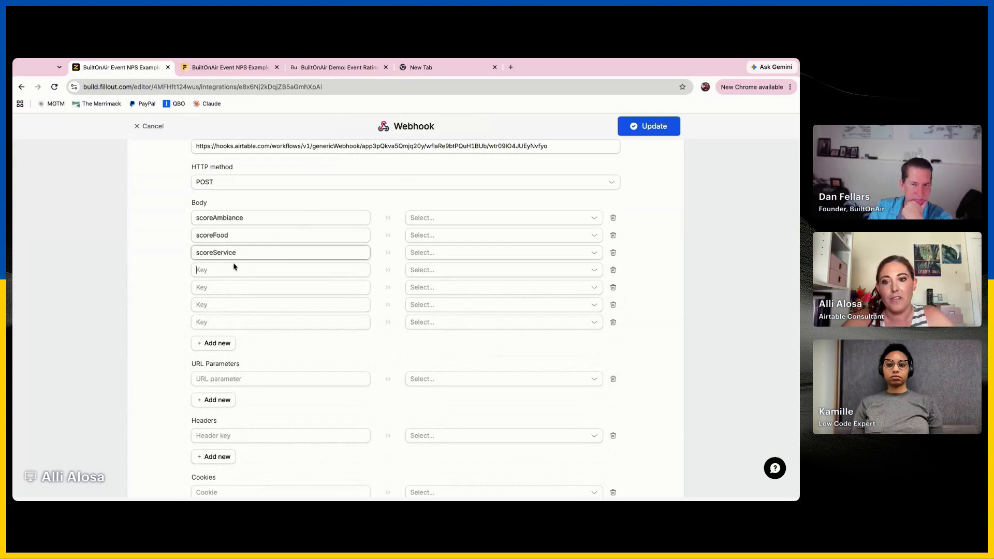
Name the remaining four body keys notesAmbiance, notesFood, notesService and submissionId
text(notesAmbiance)
click(221, 287)
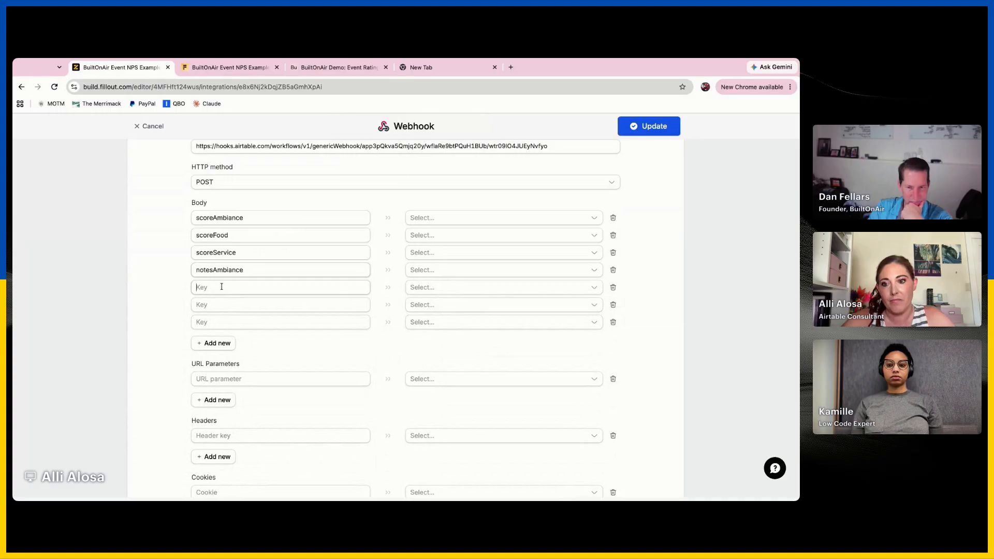
text(notesFood)
click(216, 305)
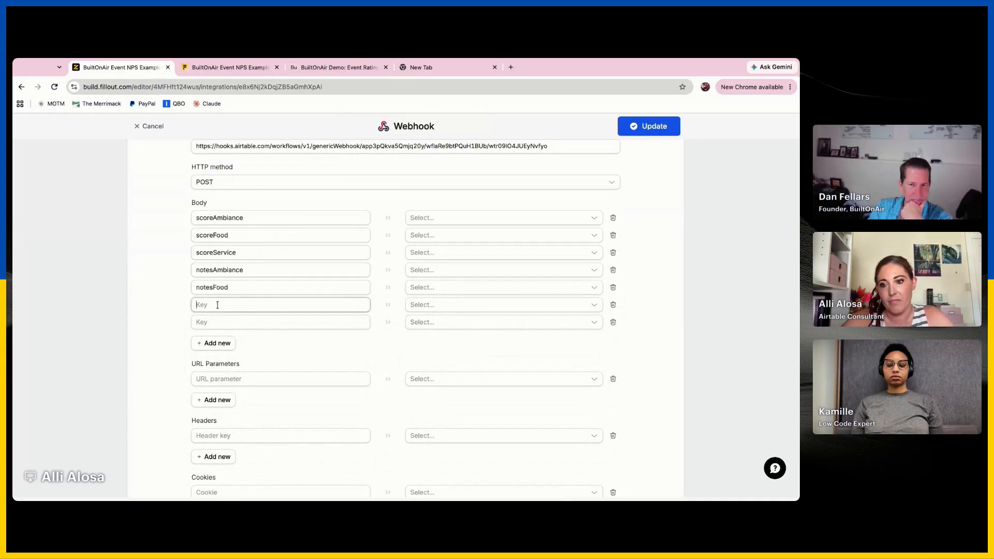
text(notesService)
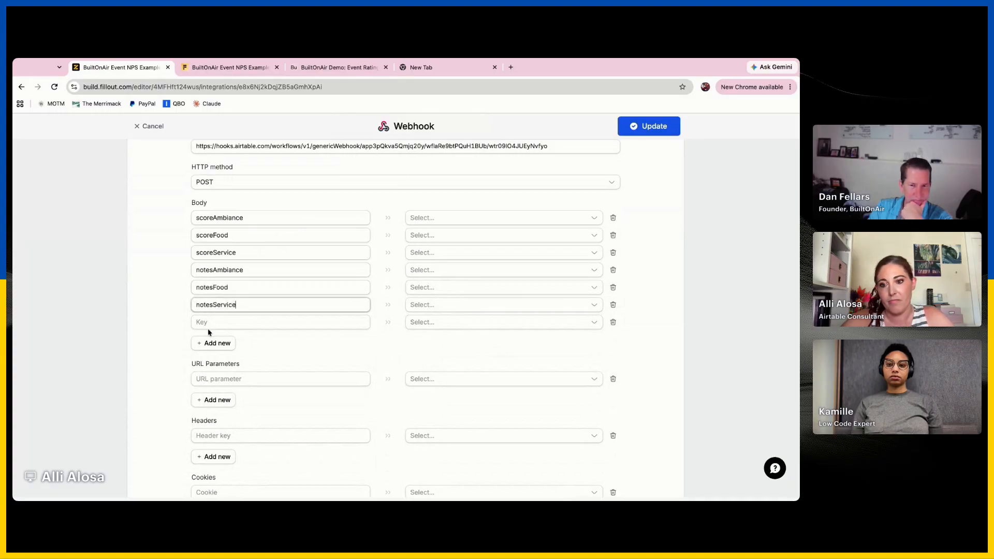
click(209, 322)
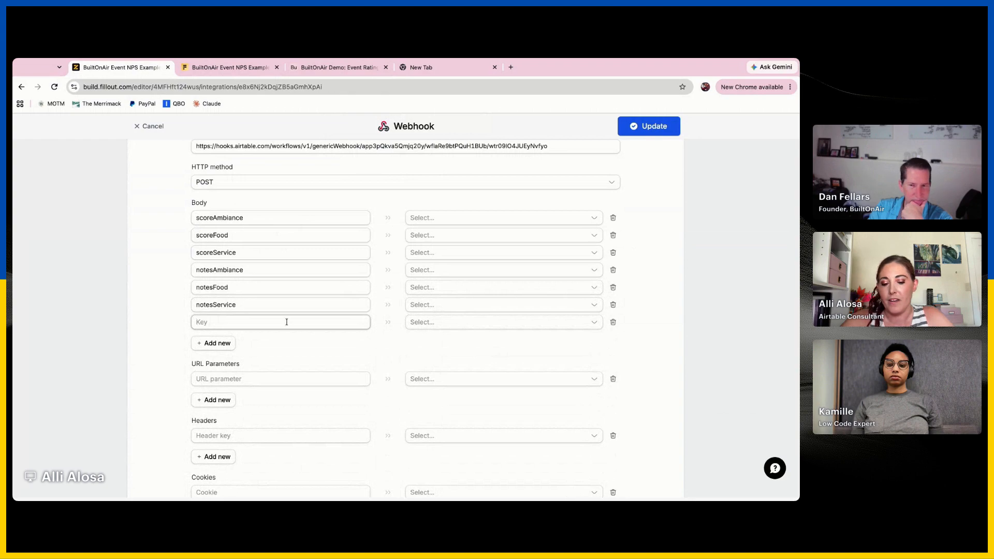
text(submissionId)
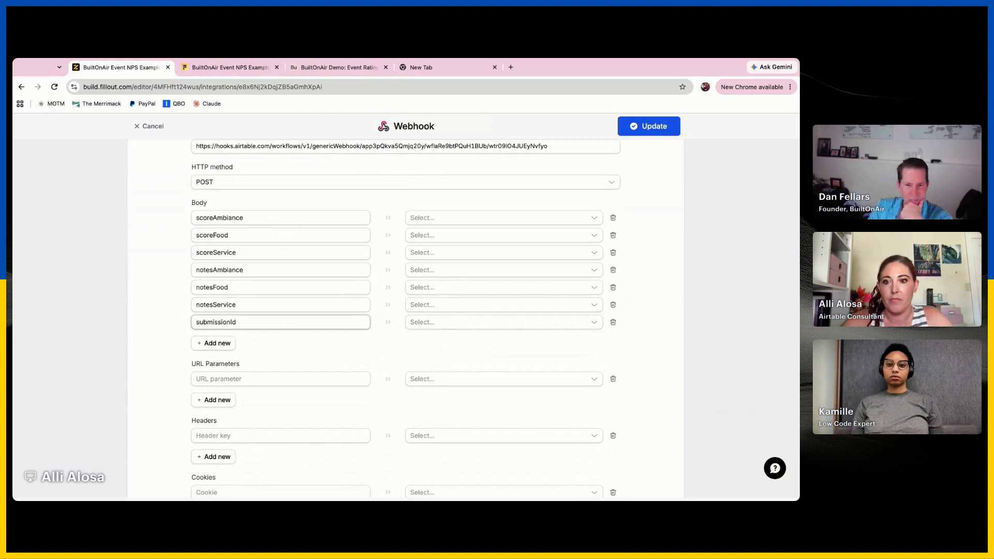
Map scoreAmbiance, scoreFood and scoreService to Ambiance Rating, Food Rating and Service Rating
click(543, 220)
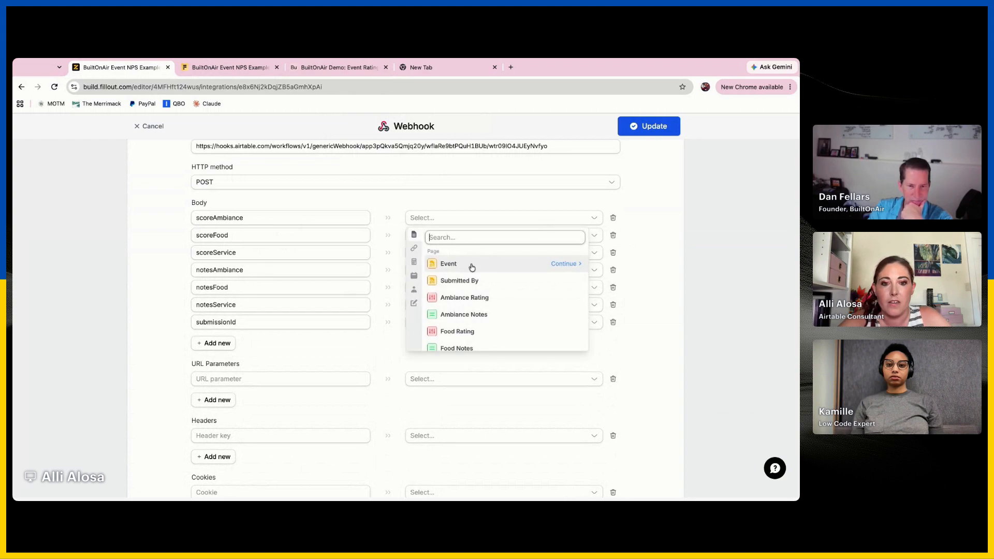
click(483, 299)
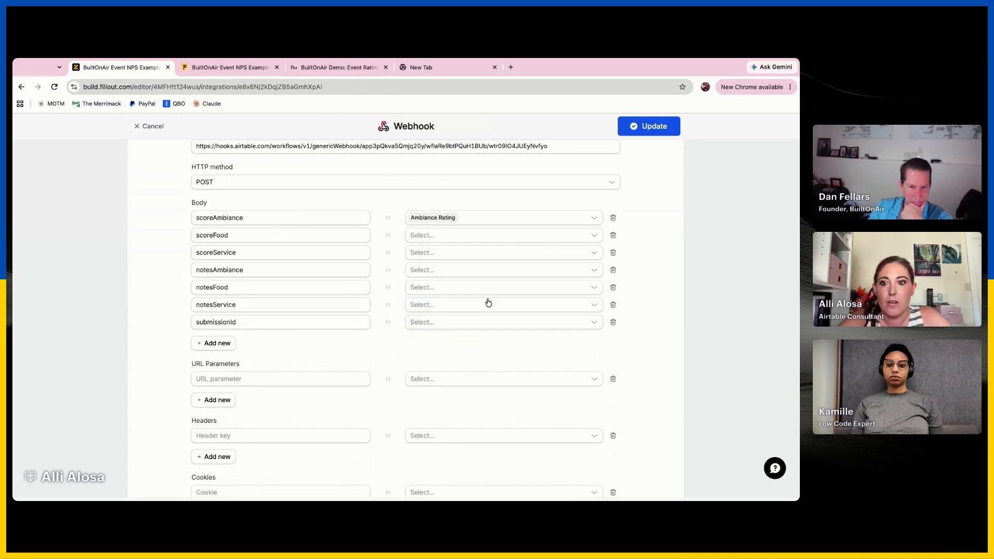
click(517, 236)
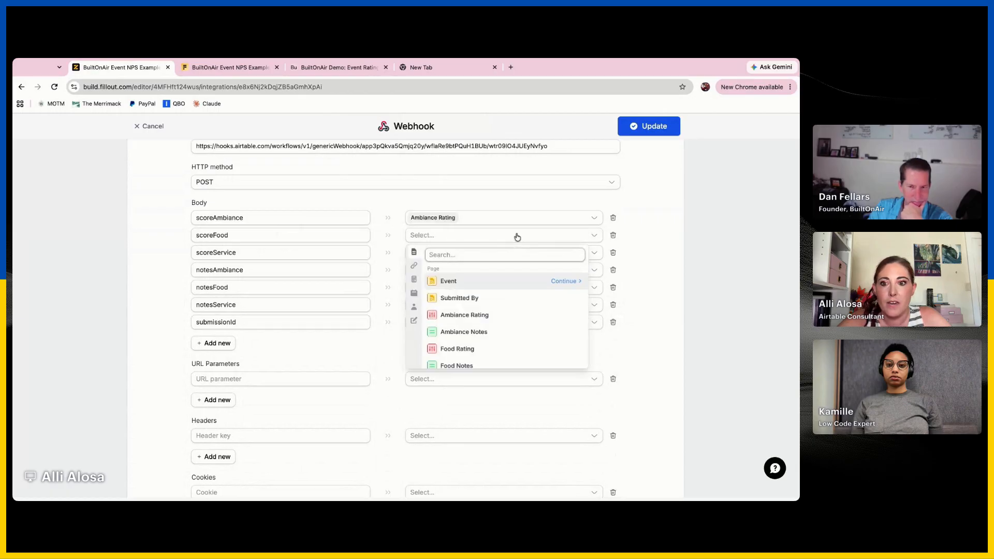
click(484, 348)
click(503, 262)
scroll(482, 352, down, 2)
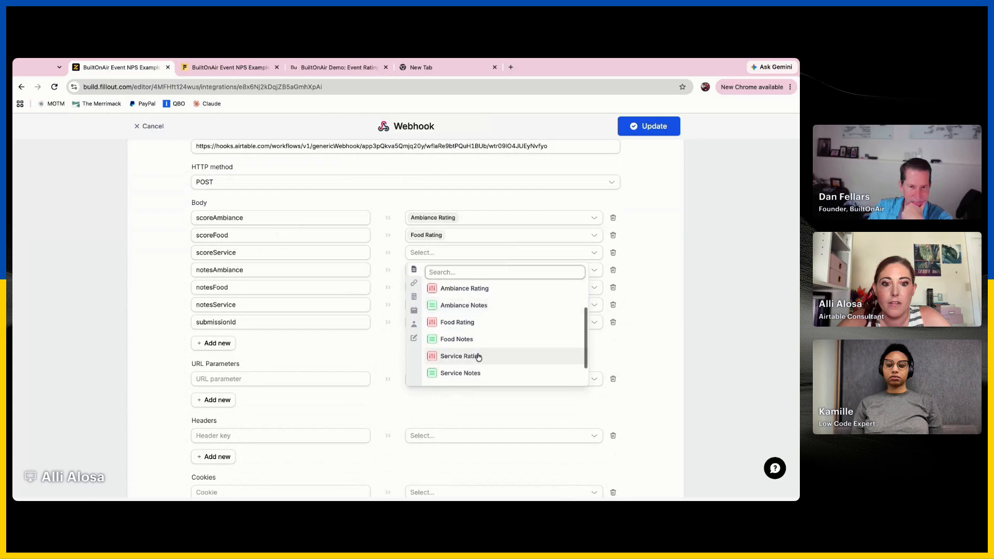
click(477, 355)
Map notesAmbiance, notesFood and notesService to Ambiance Notes, Food Notes and Service Notes
click(488, 268)
scroll(472, 390, down, 2)
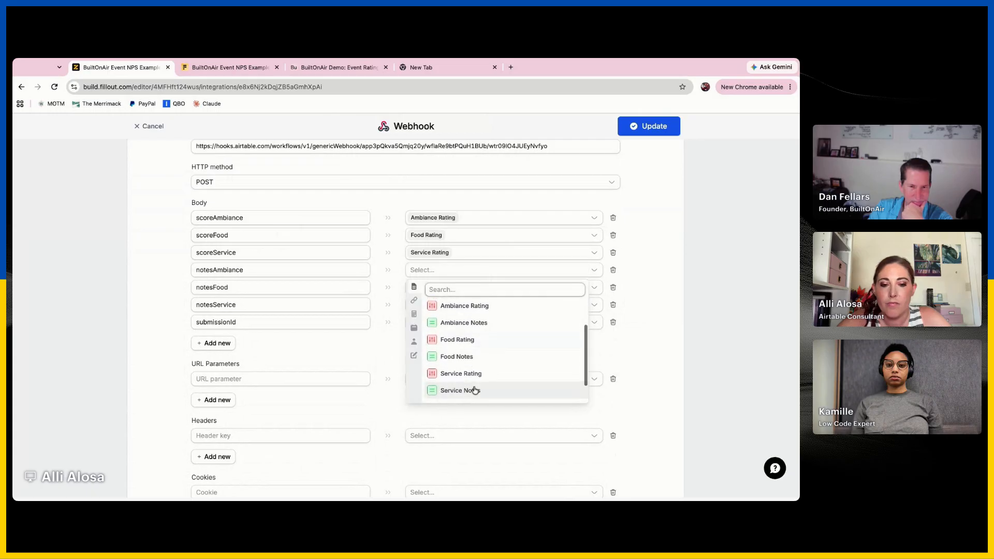
click(491, 322)
click(497, 286)
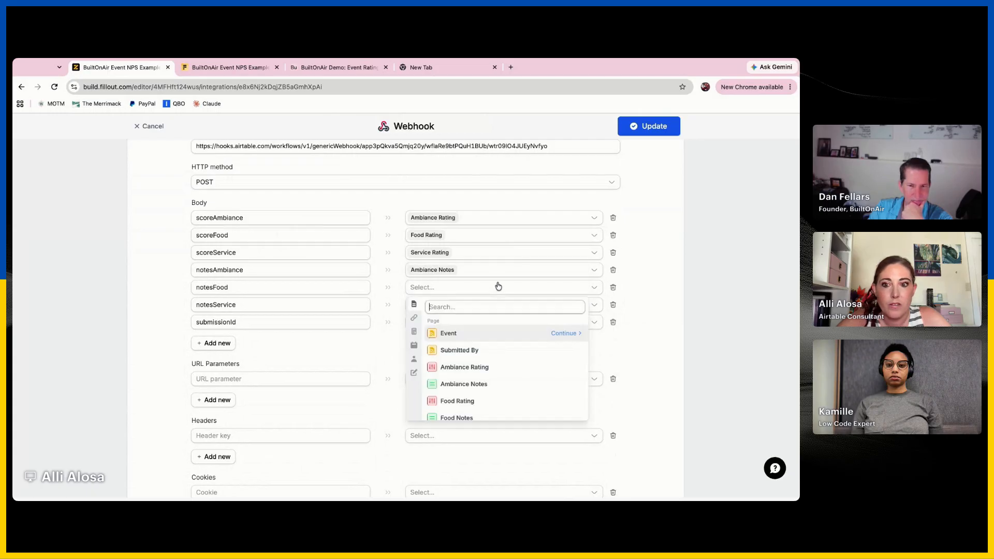
scroll(481, 383, down, 2)
click(468, 384)
click(494, 306)
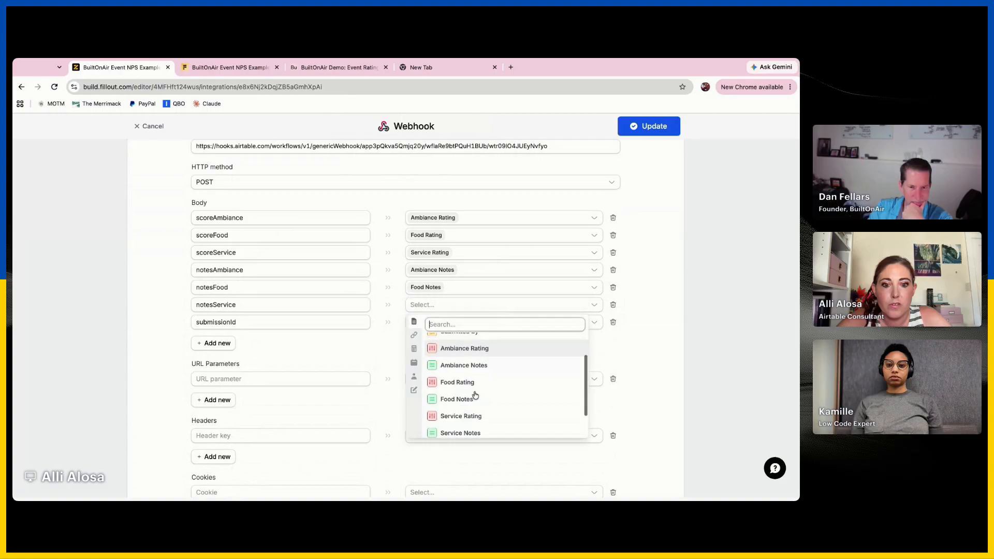
scroll(504, 394, down, 2)
click(477, 398)
Map submissionId to Submission ID and save the updated webhook configuration
click(481, 322)
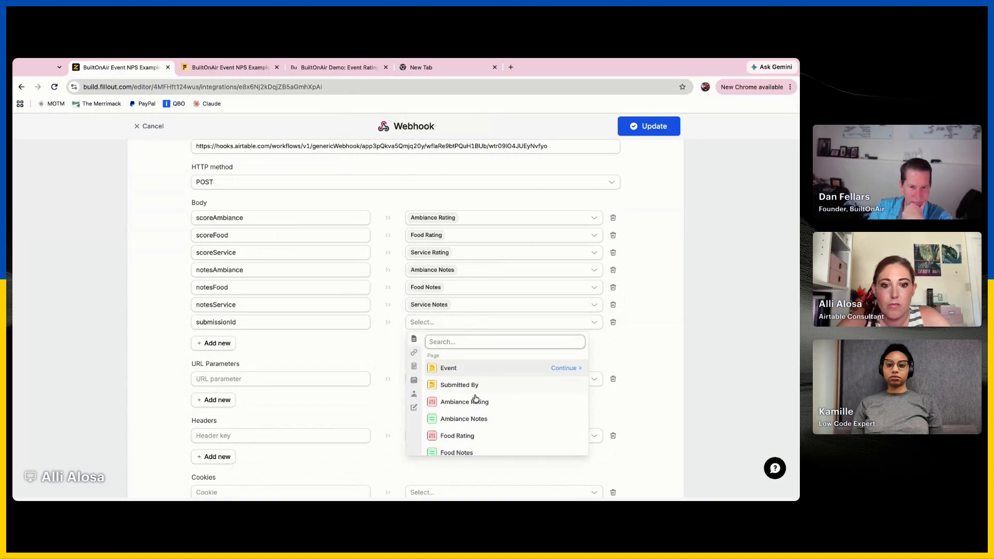
scroll(480, 399, down, 2)
click(476, 441)
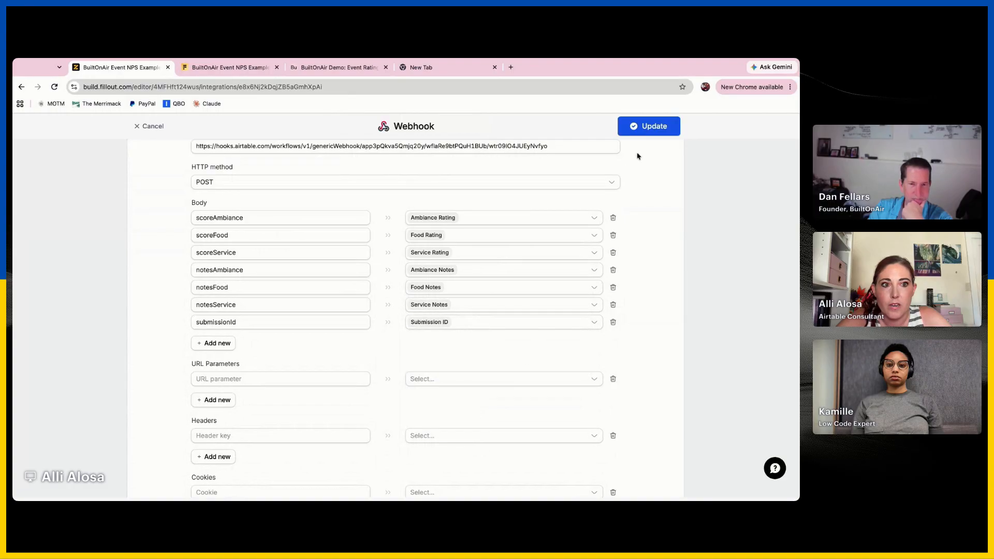
click(649, 126)
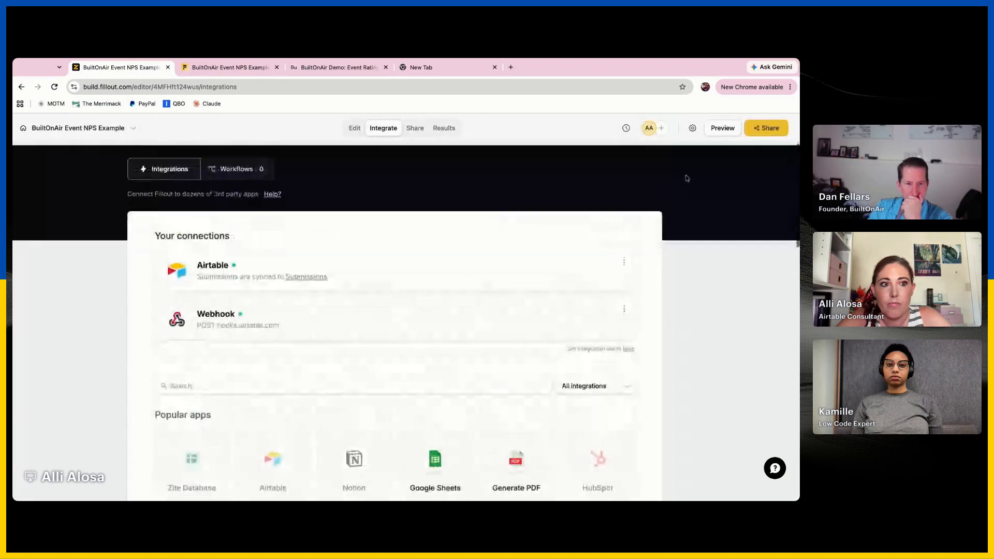
Check the form's sharing options and reload the live Event Feedback form
click(768, 134)
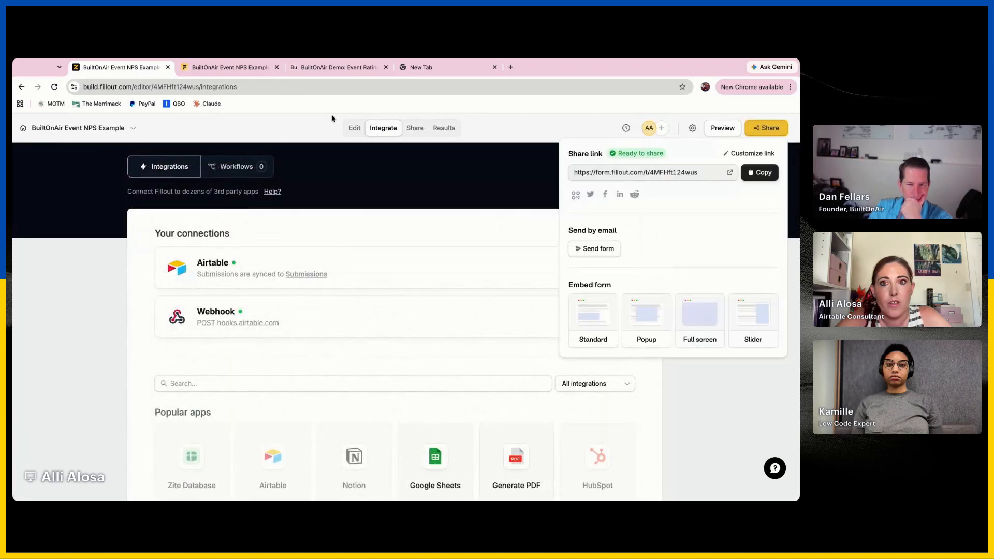
click(228, 67)
click(285, 86)
key(Return)
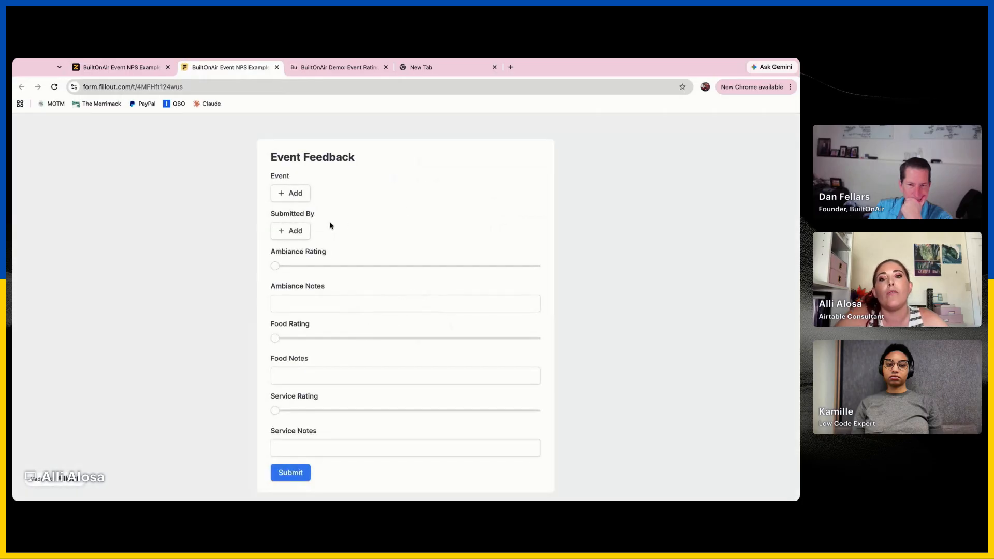
Choose Founders Dinner as the event and the third listed person as the submitter
click(298, 199)
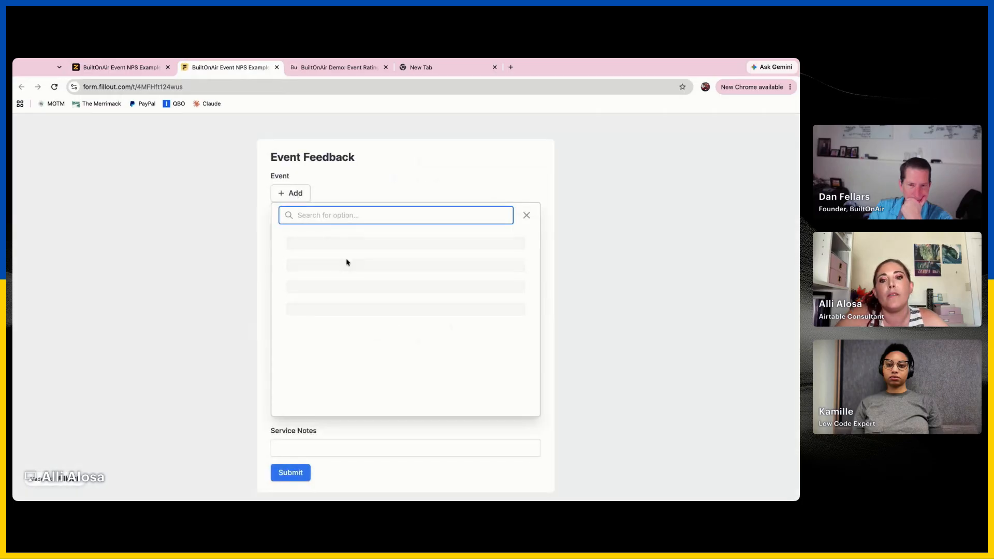
click(355, 295)
click(294, 252)
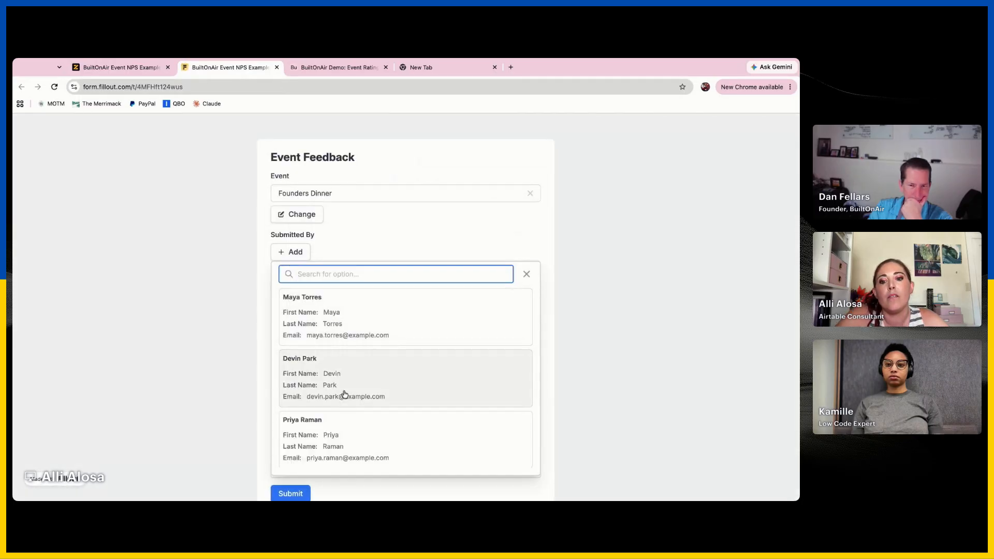
click(346, 433)
Set the Ambiance and Food Ratings to 5, with Ambiance Notes "test" and Food Notes "great"
drag(275, 310, 390, 312)
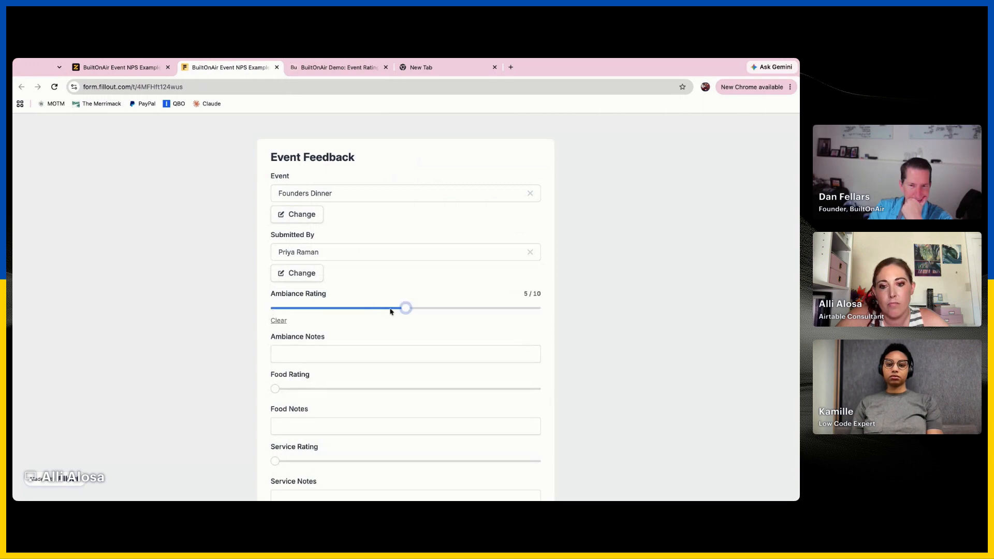
drag(274, 390, 421, 392)
click(400, 352)
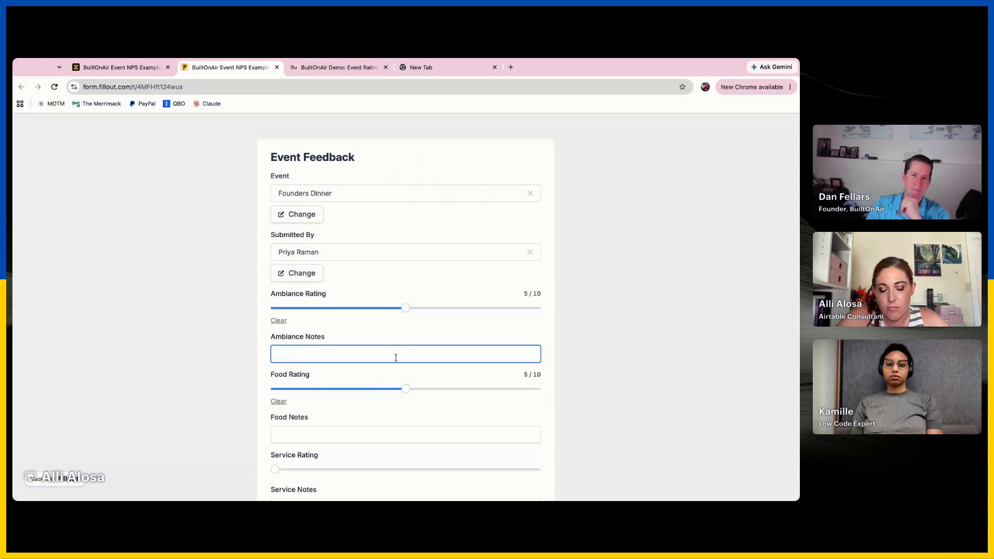
text(test)
scroll(381, 428, down, 2)
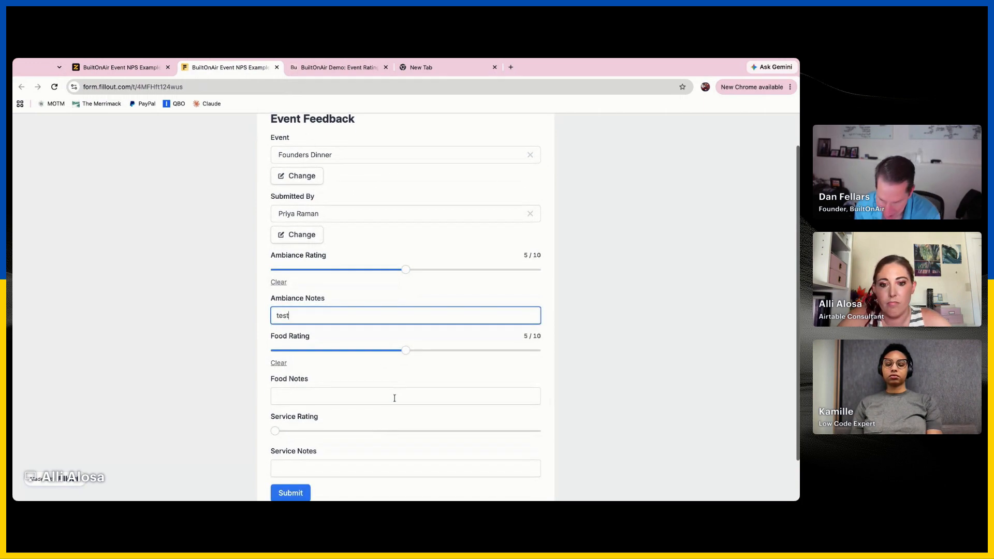
click(395, 397)
text(great)
scroll(395, 398, down, 2)
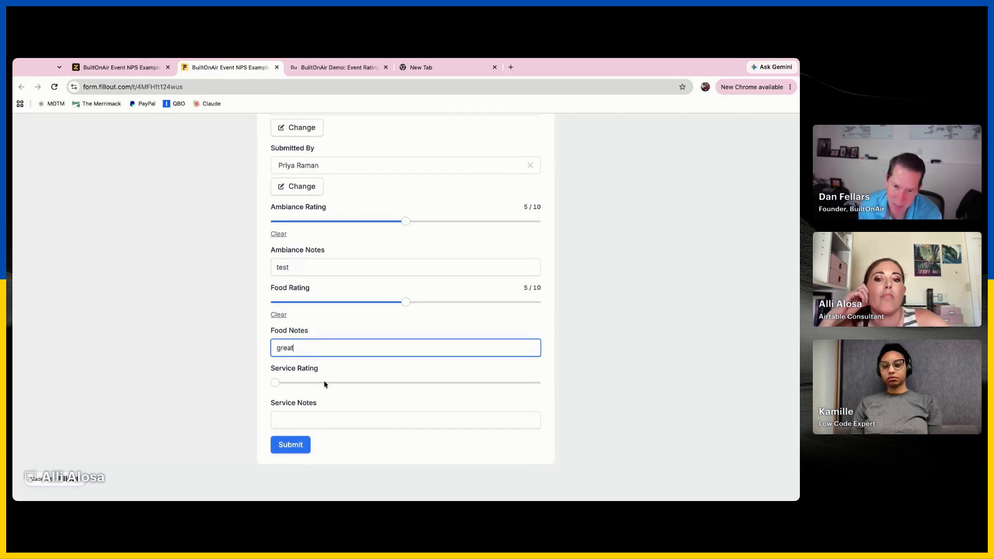
Set a low Service Rating, submit the feedback and switch back to the form editor
click(326, 383)
click(290, 453)
click(119, 67)
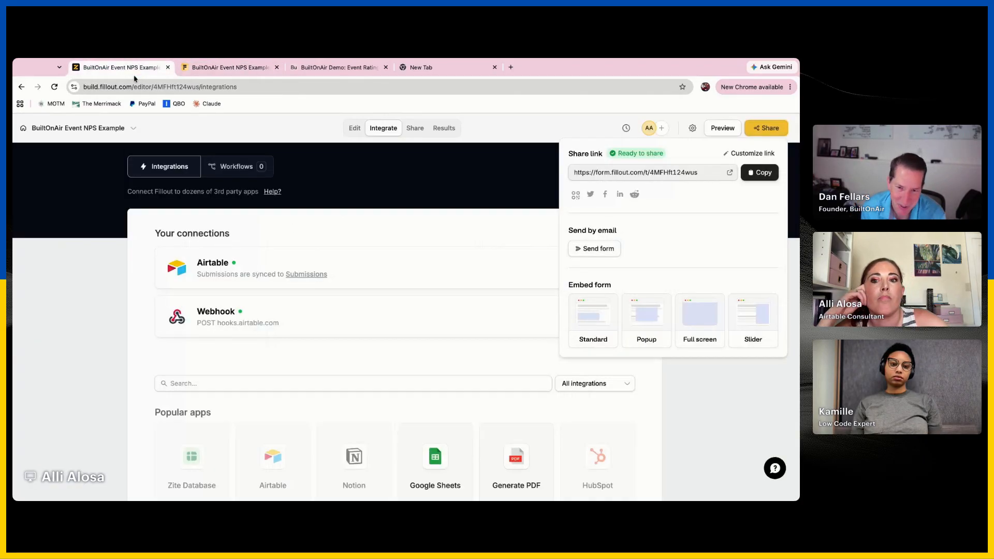
Switch to the Airtable automation, leave the script editor, and test the webhook trigger to review the received body fields
click(336, 70)
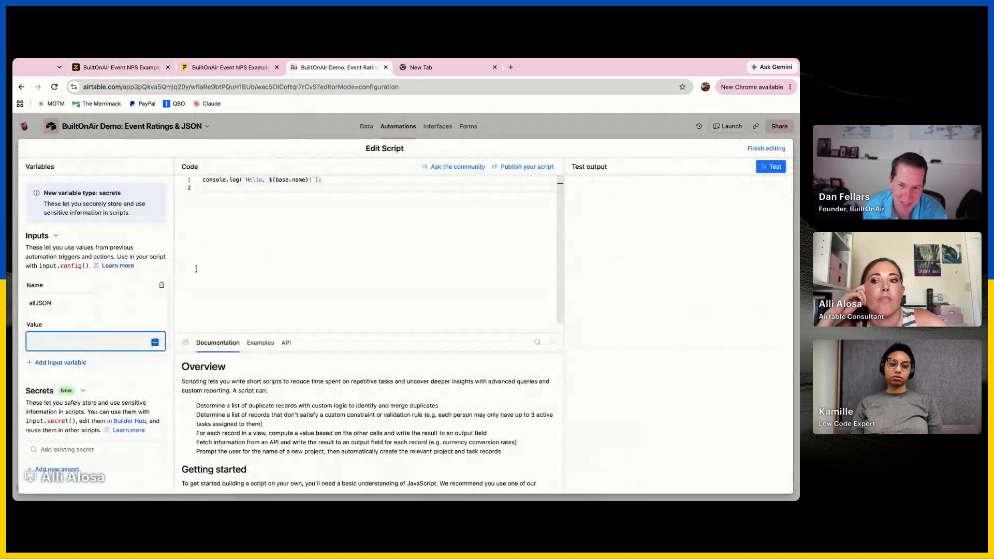
click(335, 188)
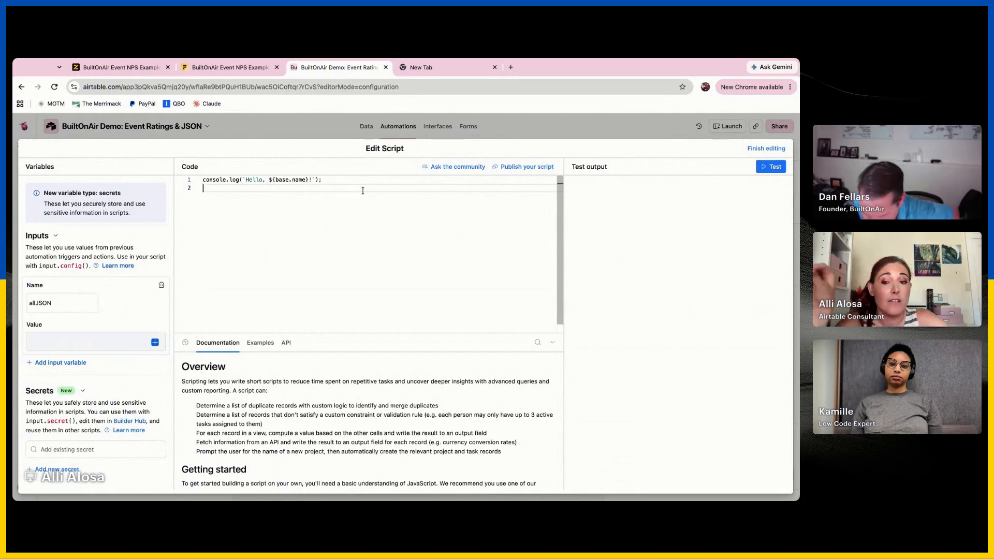
click(524, 134)
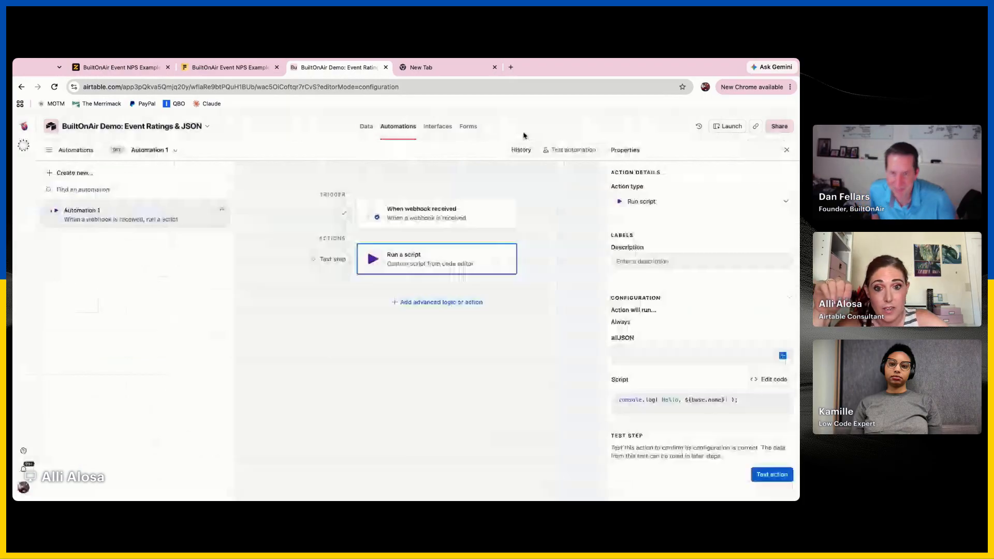
click(457, 221)
click(769, 488)
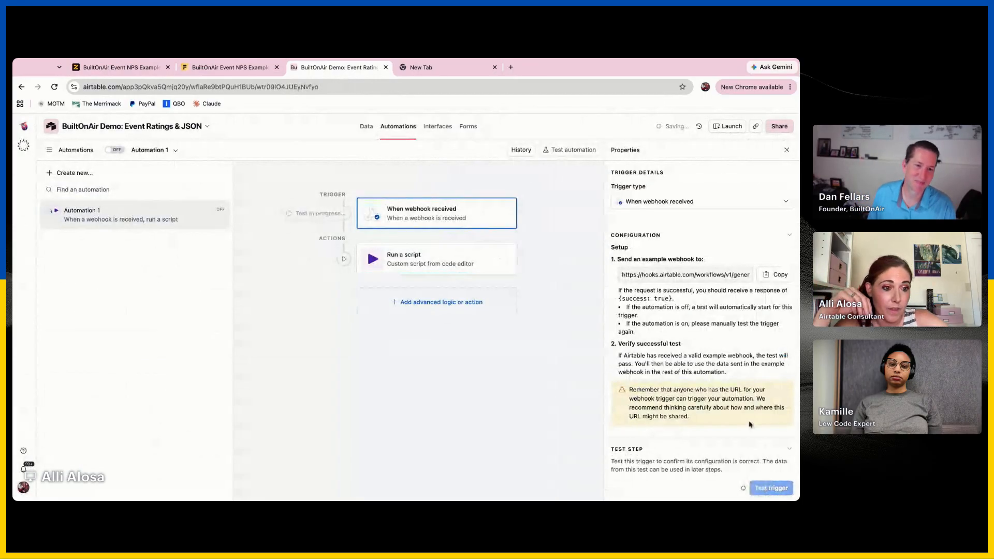
scroll(683, 461, down, 2)
scroll(683, 461, down, 6)
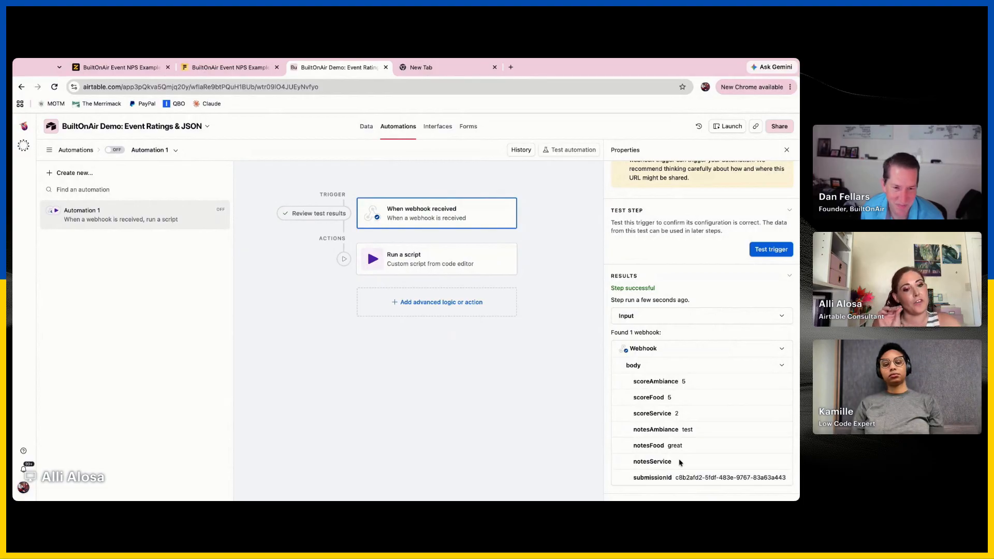
Reopen the script's code and add an input variable notesService mapped to notesService from the webhook body
click(465, 259)
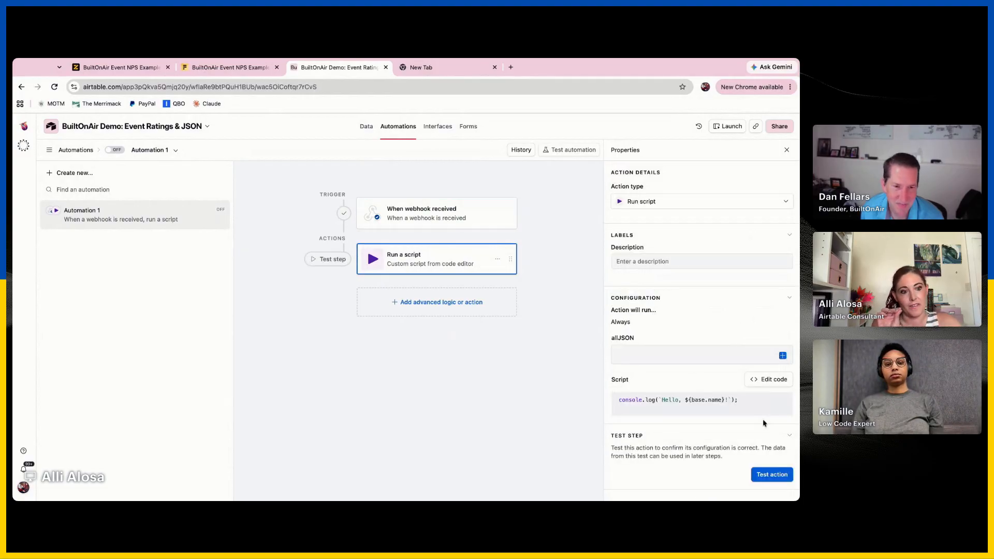
click(767, 378)
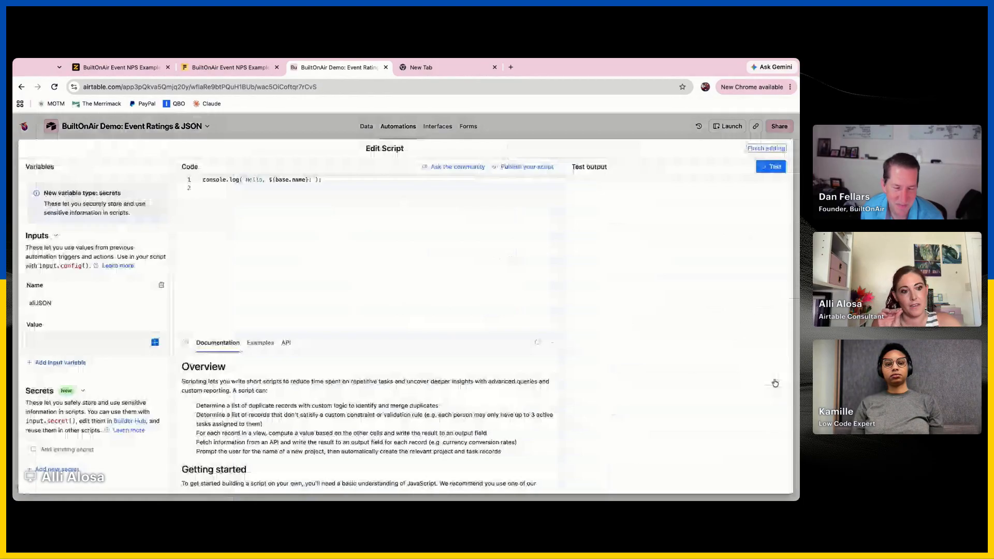
click(60, 362)
text(notesService)
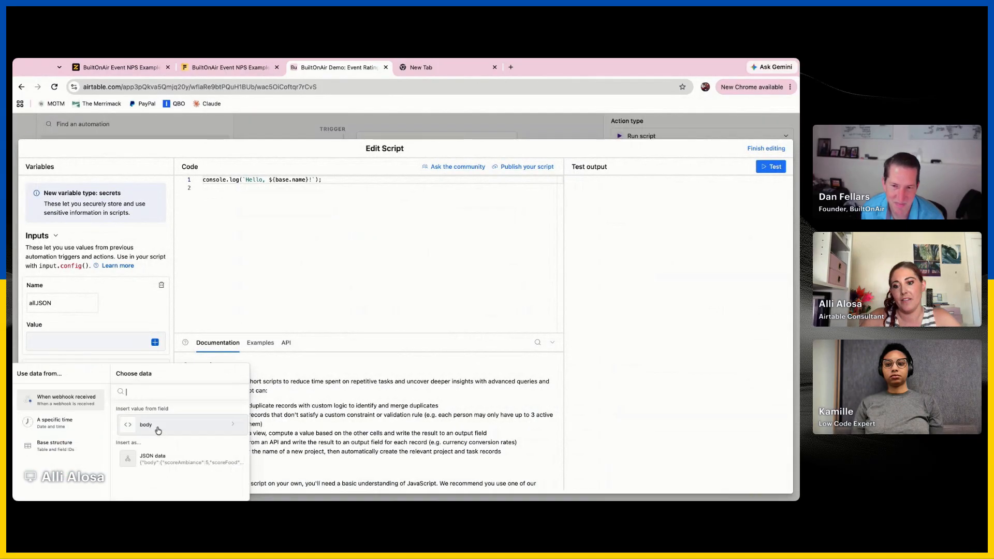
click(154, 424)
click(176, 424)
scroll(171, 433, down, 5)
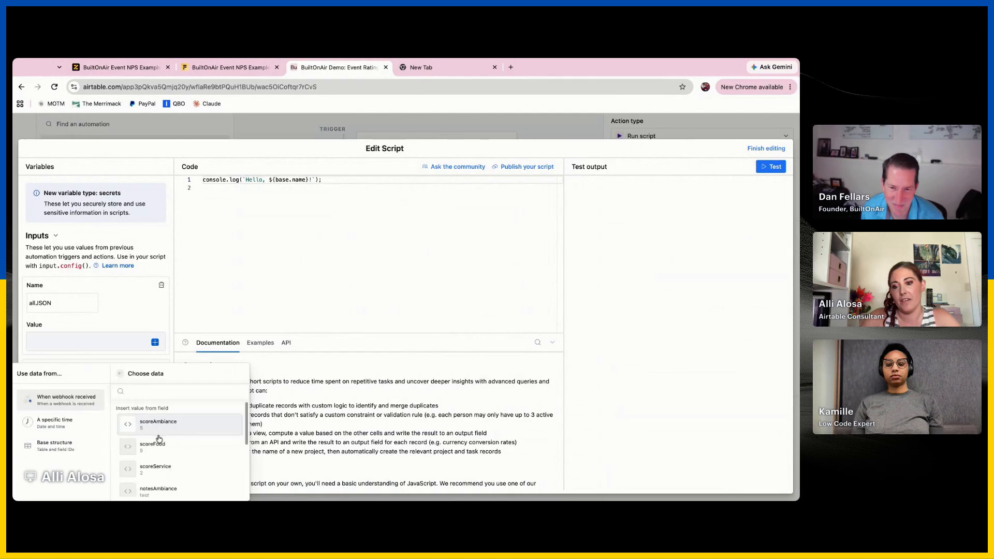
click(198, 427)
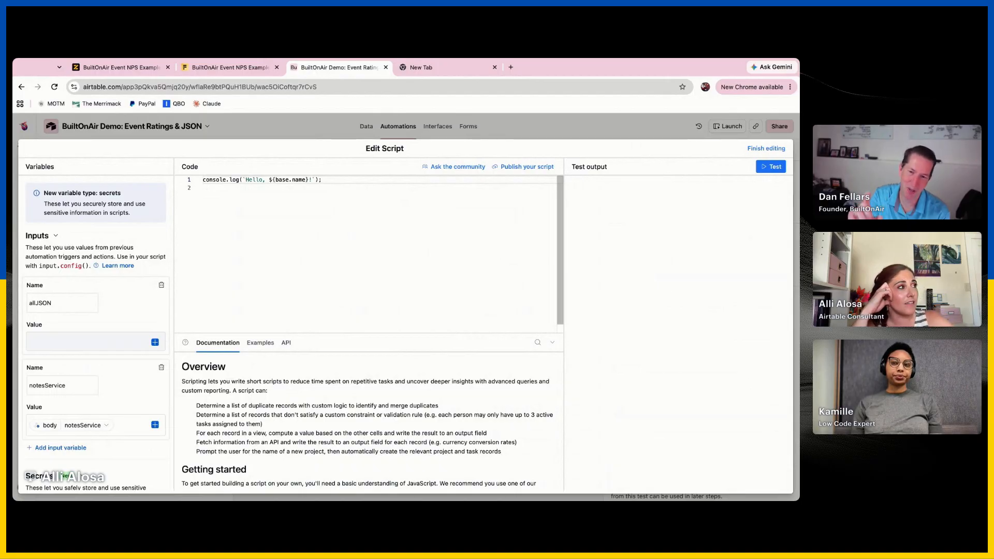
Set the allJSON input variable's value to the webhook trigger's JSON data
click(204, 188)
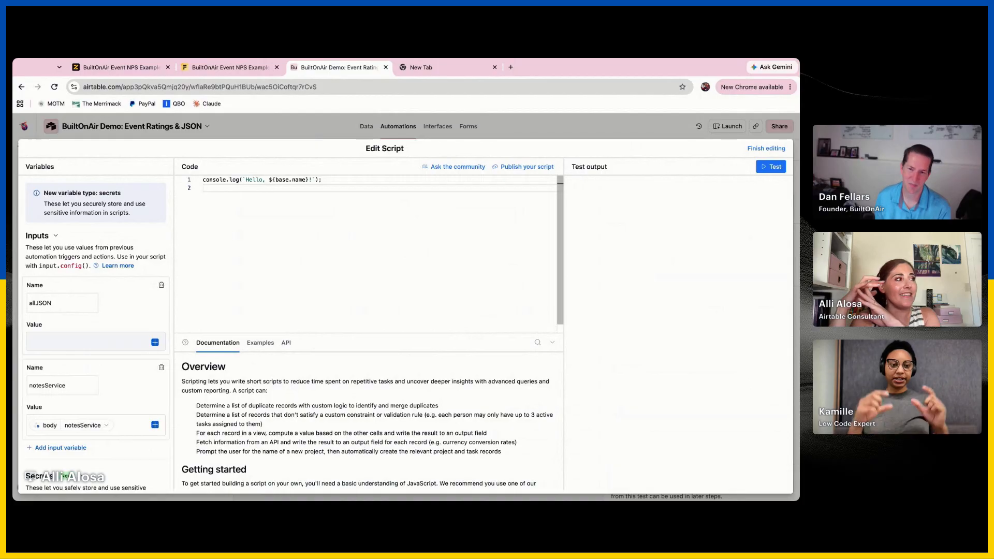
click(144, 348)
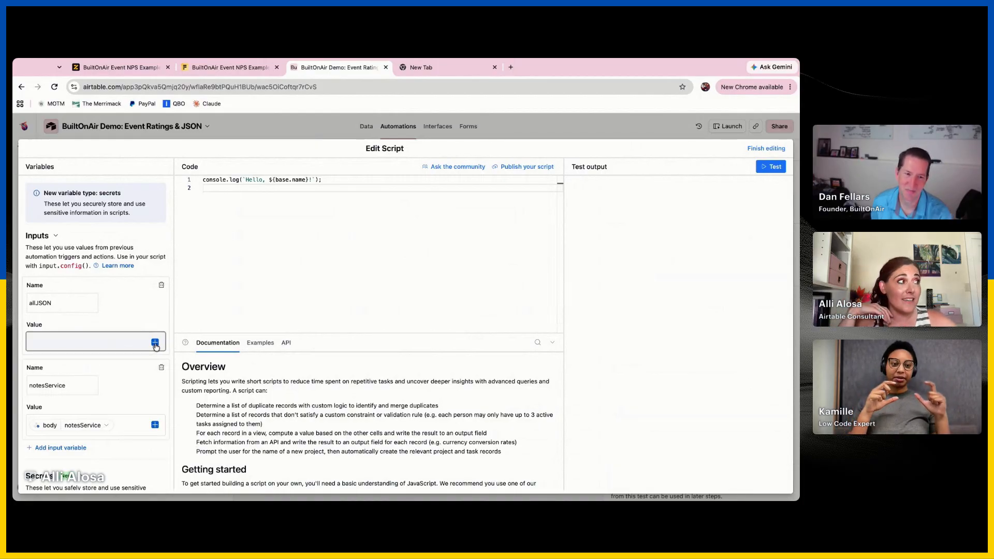
scroll(155, 347, down, 1)
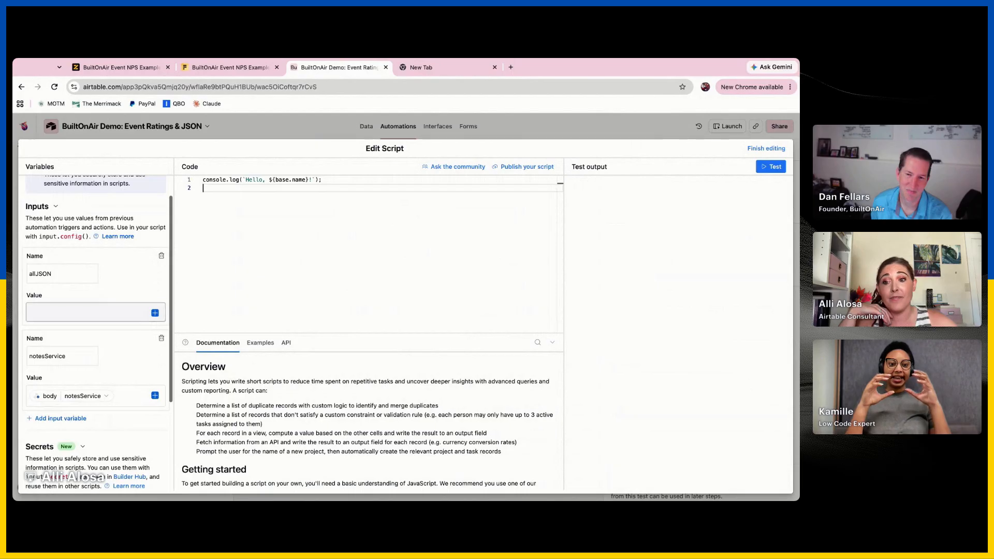
click(154, 314)
click(177, 407)
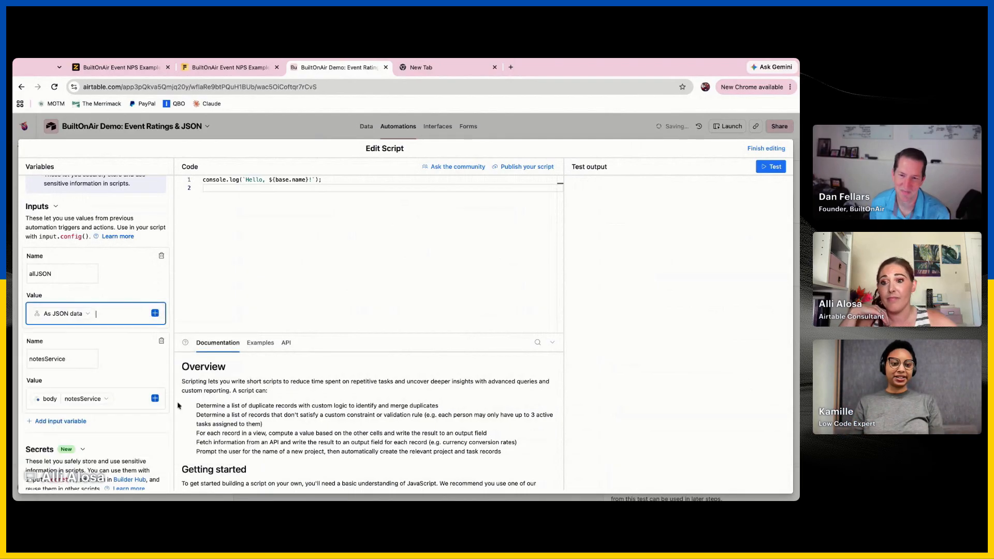
Add the line "let config = input.config();" to the script and delete the default Hello console.log line
click(235, 238)
key(Return)
text(let config =)
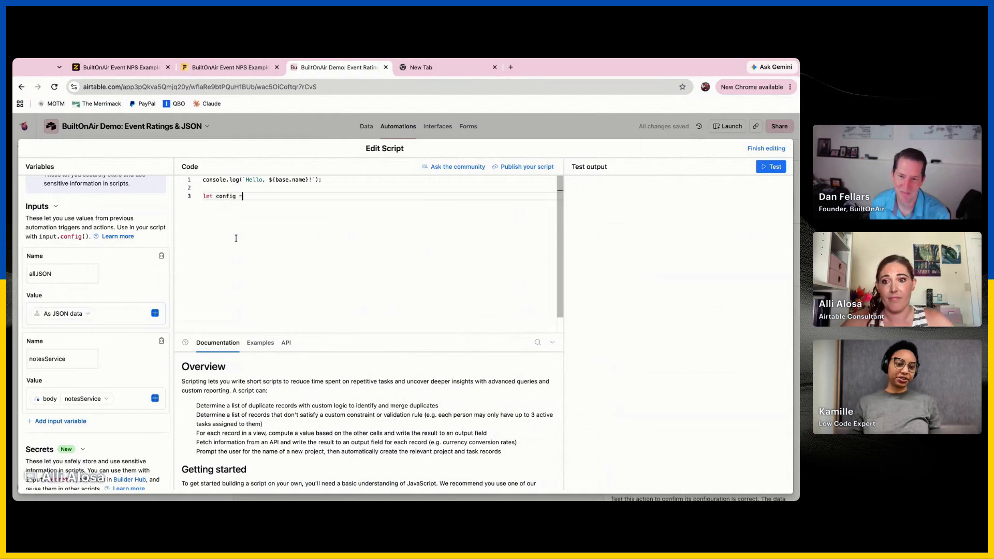
text( input.confi)
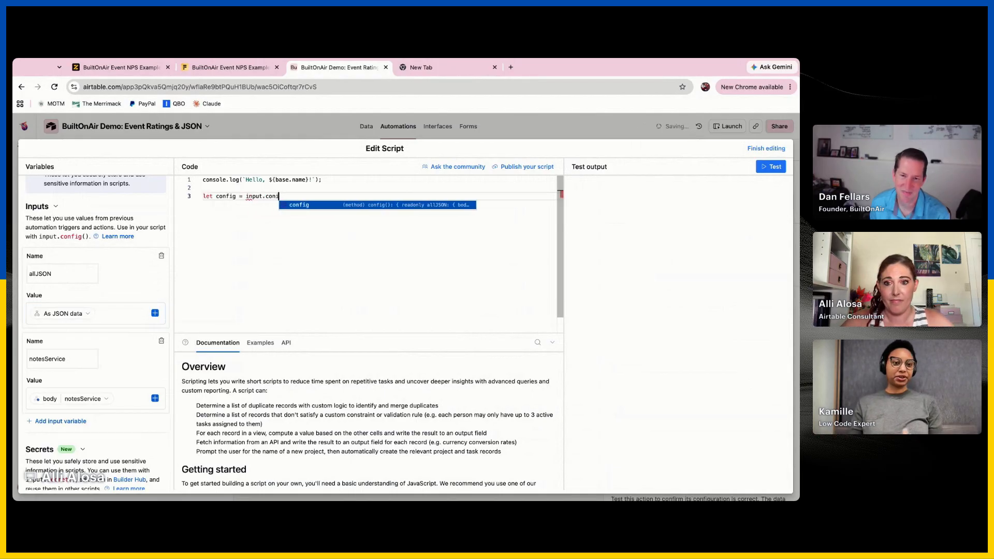
key(Return)
text(();)
click(335, 188)
key(shift+Up)
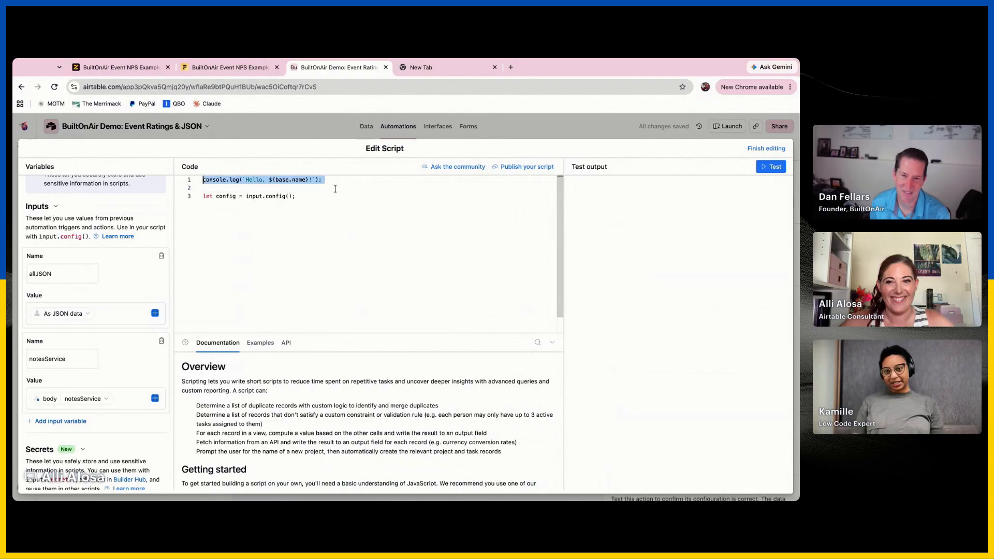
key(BackSpace)
Add the line "console.log(config.allJSON)" below the config declaration, leaving a blank line between them
click(237, 200)
key(Return)
key(Return)
text(v)
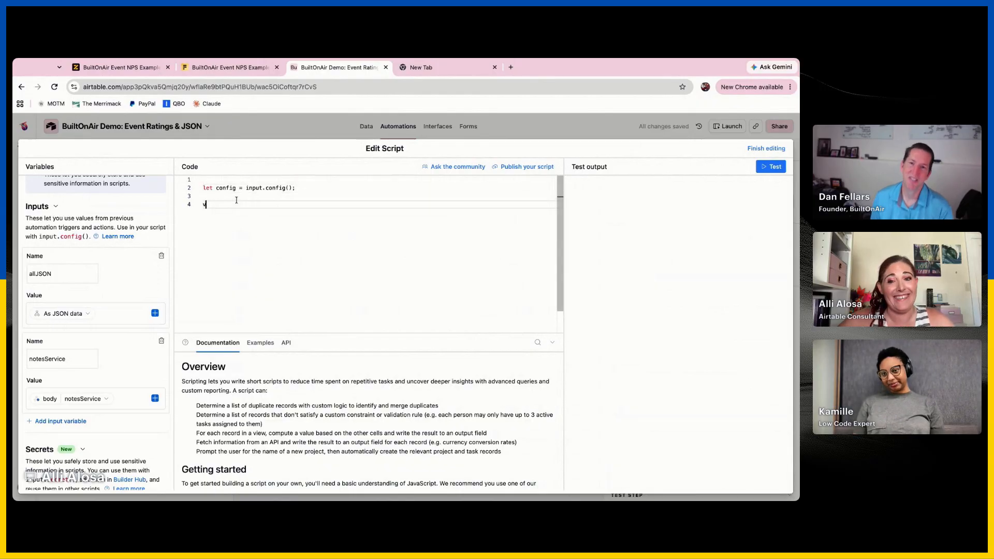
key(BackSpace)
text(console.log()
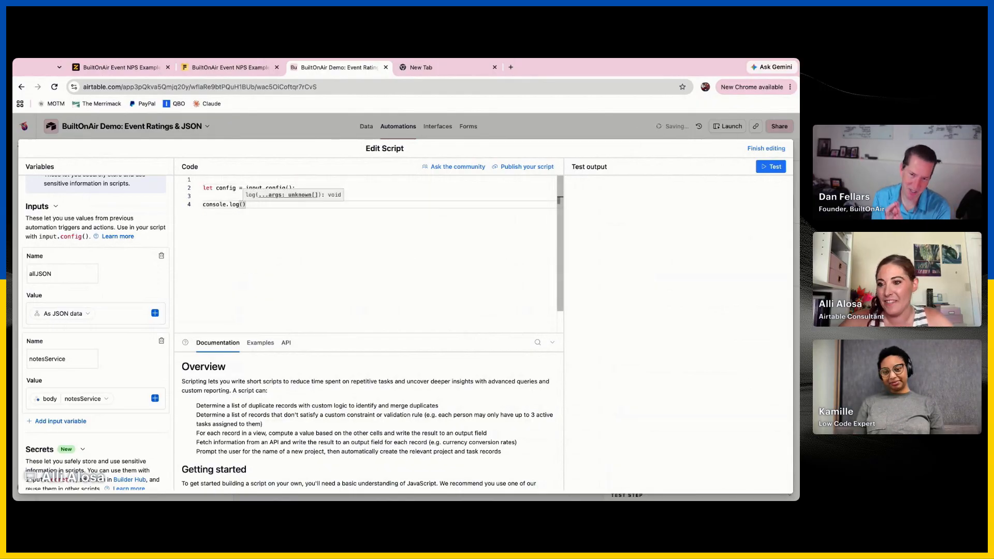
text(JSON)
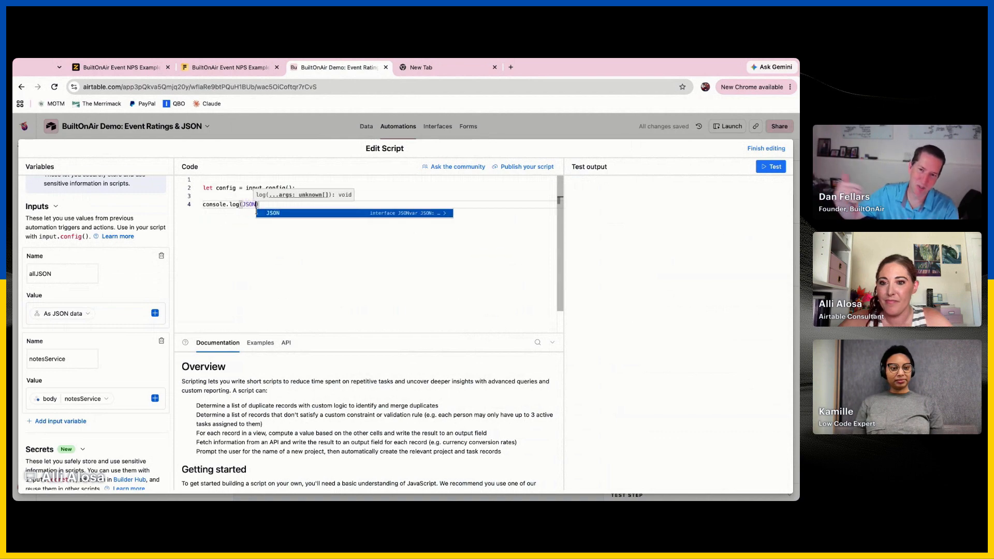
text(.)
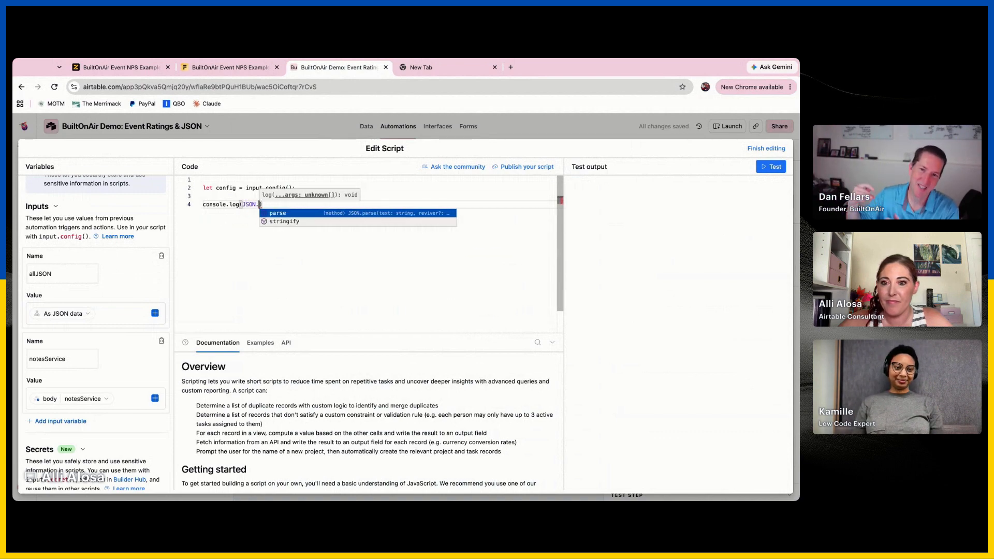
key(BackSpace)
key(BackSpace)
key(BackSpace)
key(BackSpace)
key(BackSpace)
text(config.allJSON)
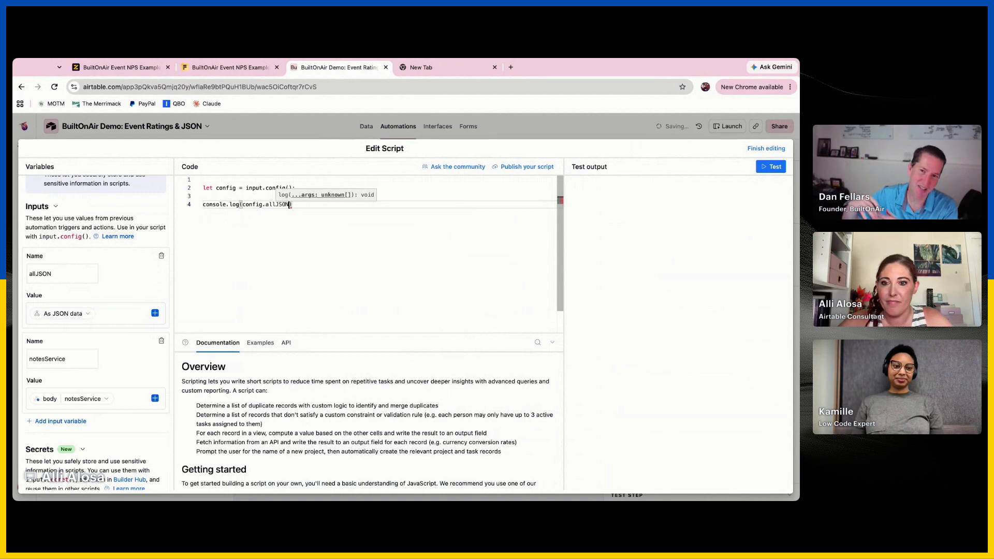
Test the script and expand the logged body object in the test output to inspect its keys
click(780, 171)
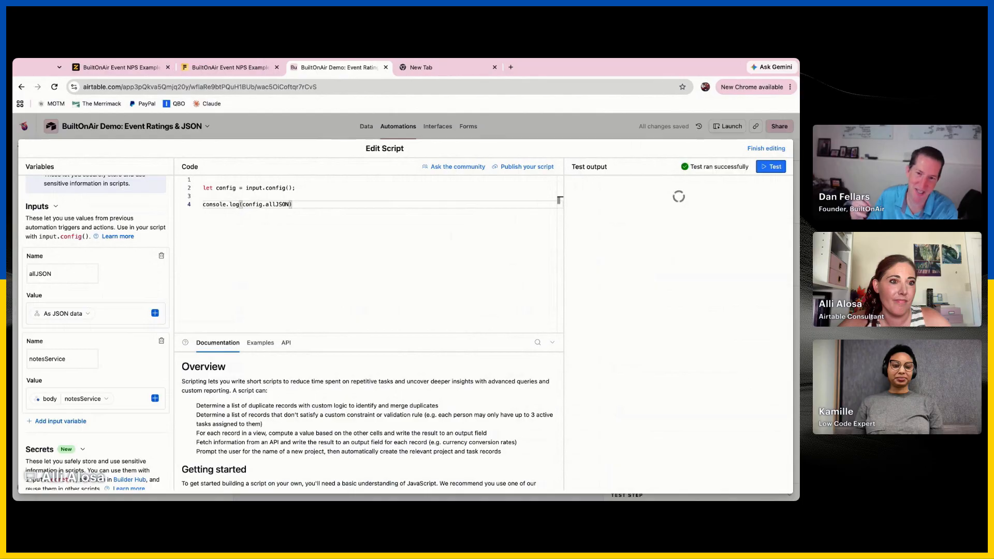
double_click(589, 263)
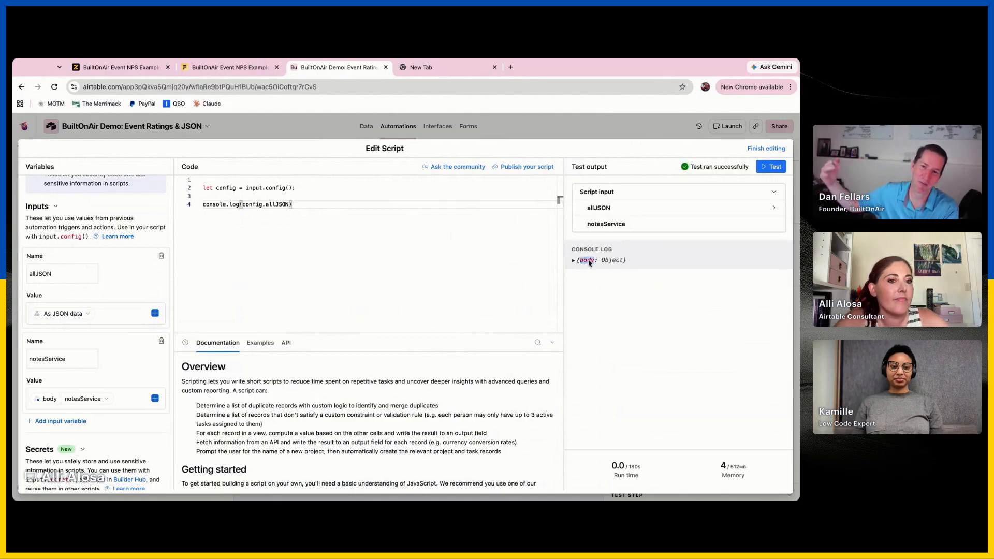
click(589, 262)
click(590, 267)
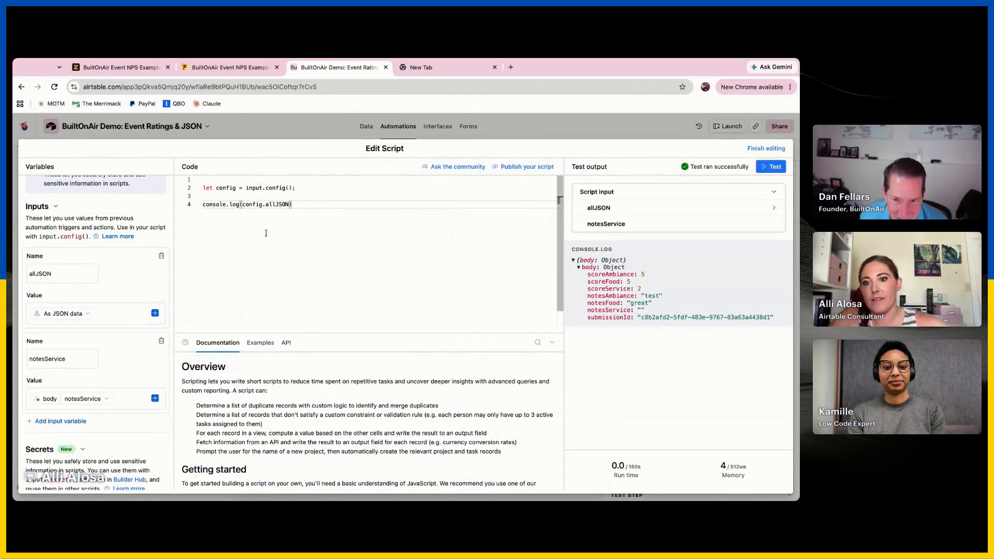
key(Return)
key(Return)
text(let)
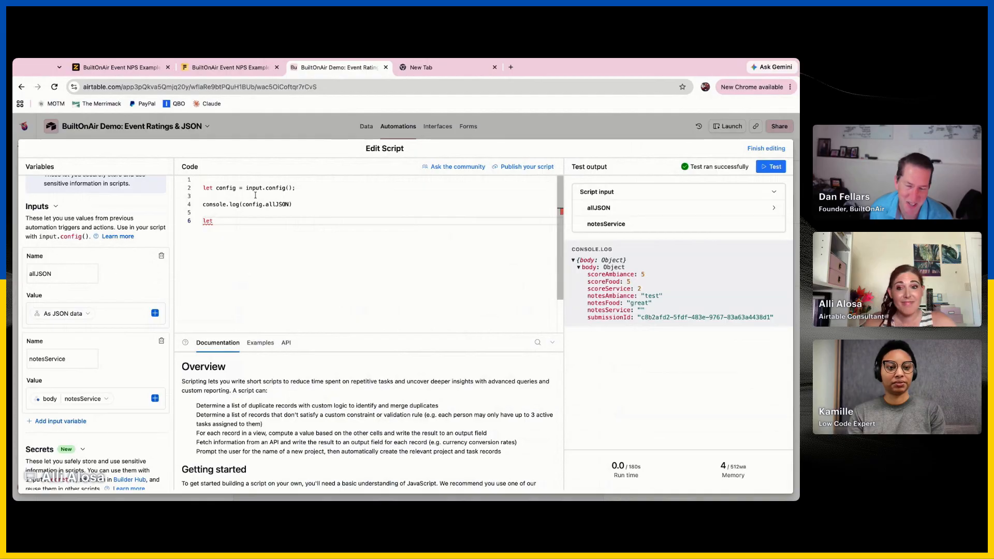
double_click(235, 220)
key(BackSpace)
key(BackSpace)
key(BackSpace)
key(BackSpace)
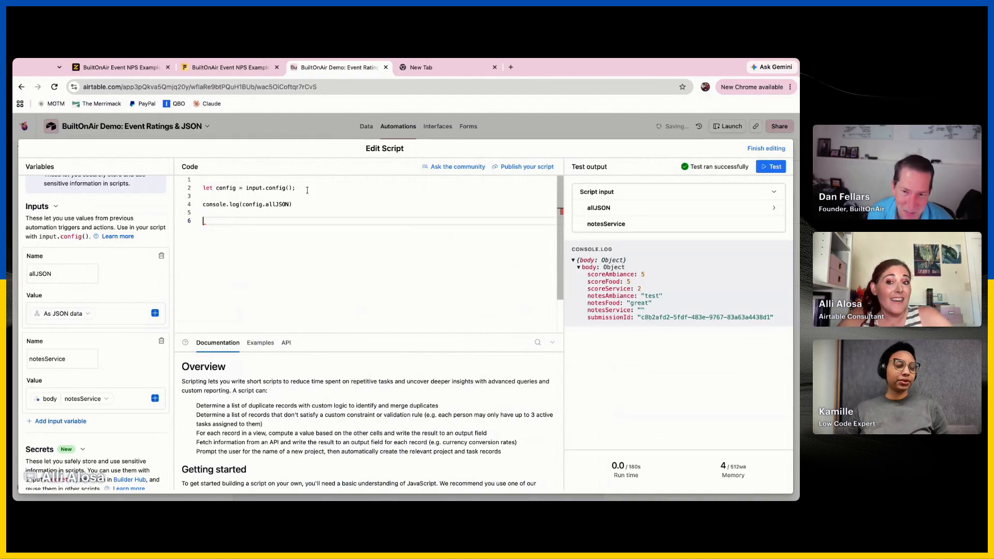
Try to wrap config.allJSON in JSON.parse inside the console.log call, ending the line with a semicolon
click(242, 204)
text(JSON.parse()
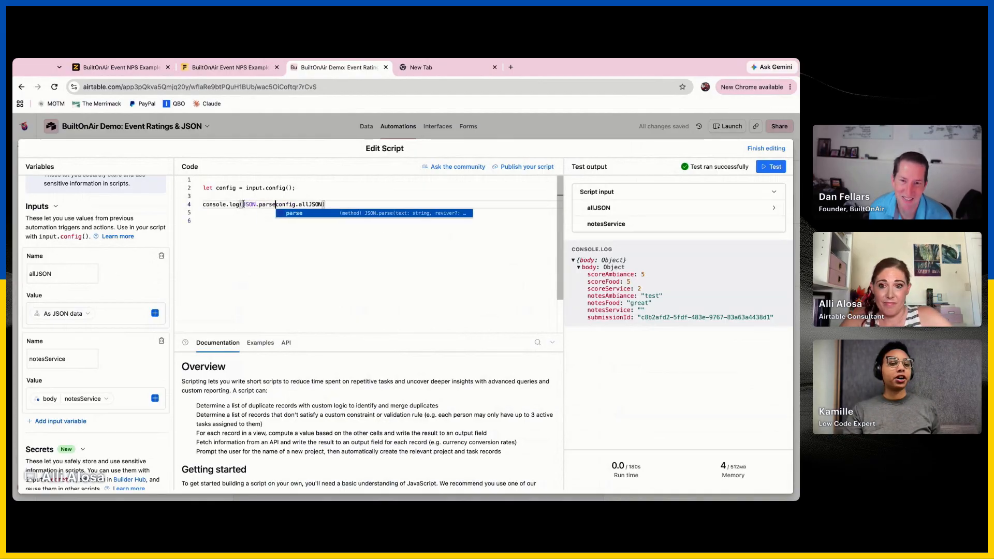
key(End)
text();)
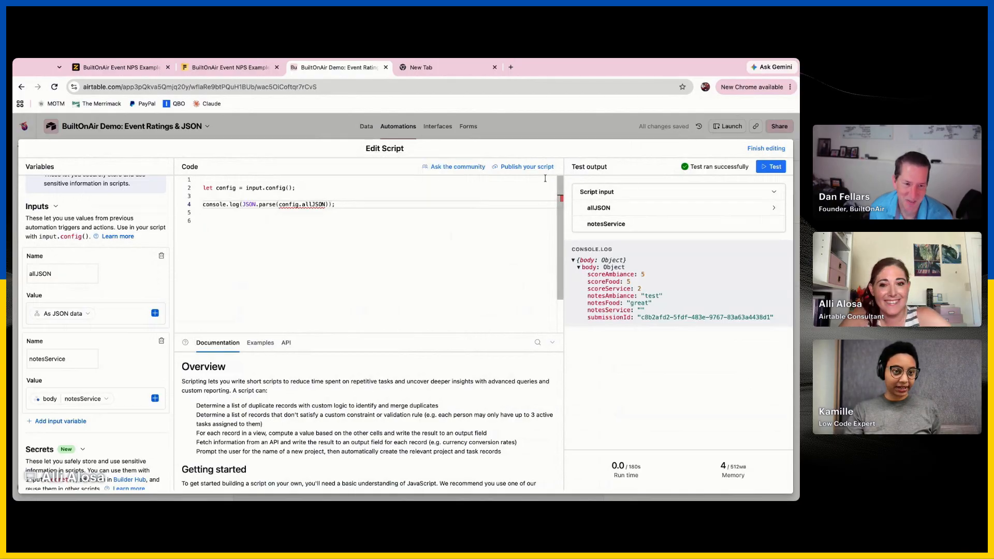
Remove the JSON.parse wrapper so the line reads "console.log(config.allJSON);"
click(280, 205)
key(shift+Left)
key(shift+Left)
key(shift+Left)
key(shift+Left)
key(shift+Left)
key(shift+Left)
key(shift+Left)
key(shift+Left)
key(shift+Left)
key(shift+Left)
key(shift+Left)
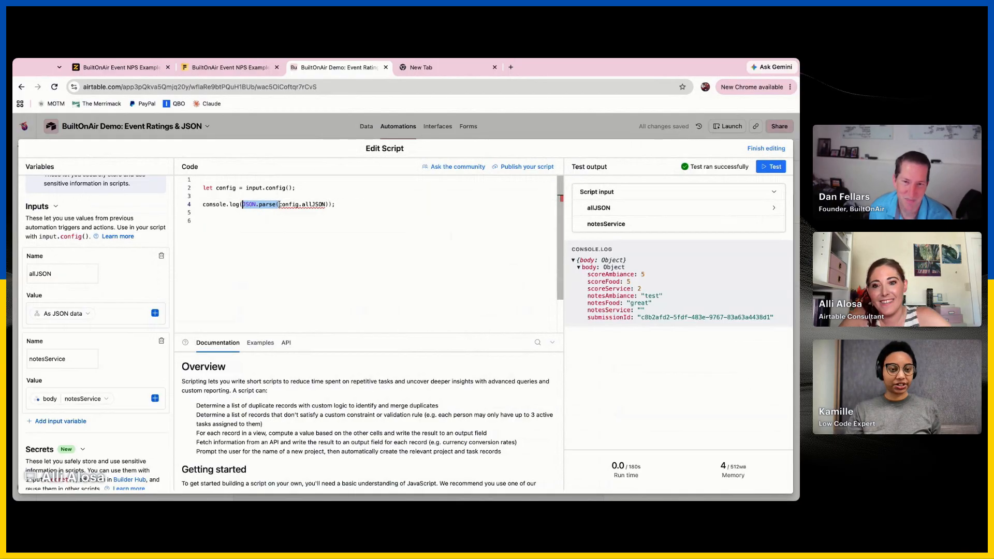
key(BackSpace)
click(295, 204)
key(BackSpace)
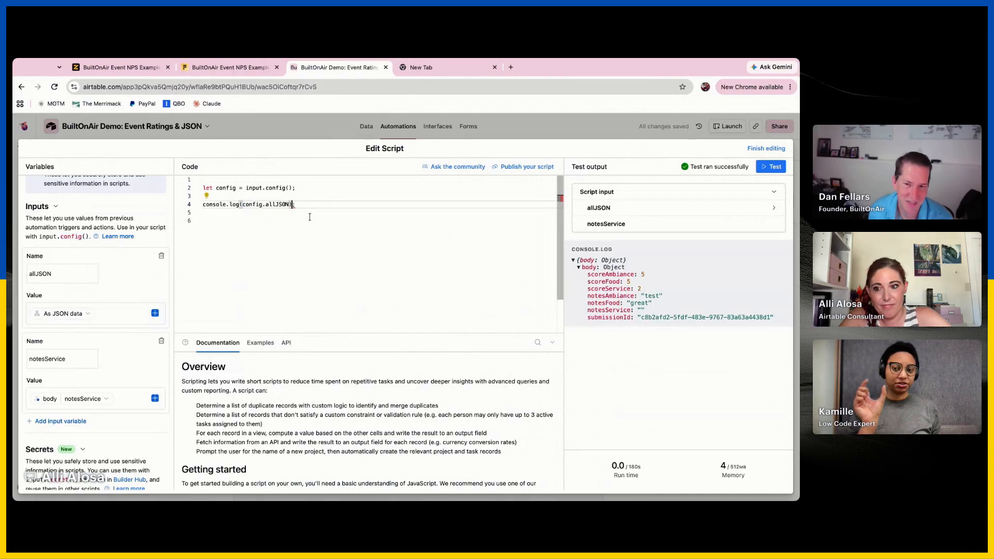
Check the options of allJSON's JSON data token and examine the score and note keys in the logged body
click(77, 318)
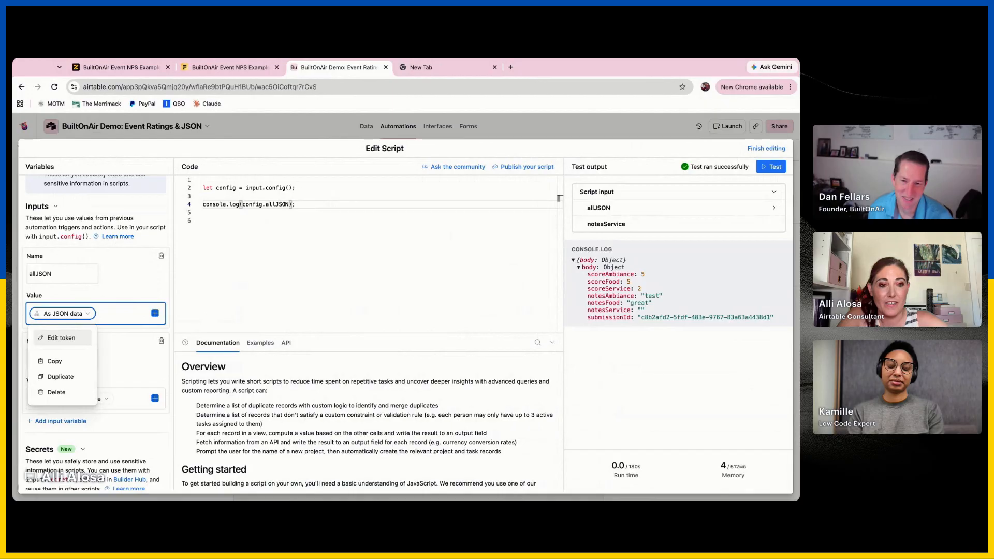
key(Escape)
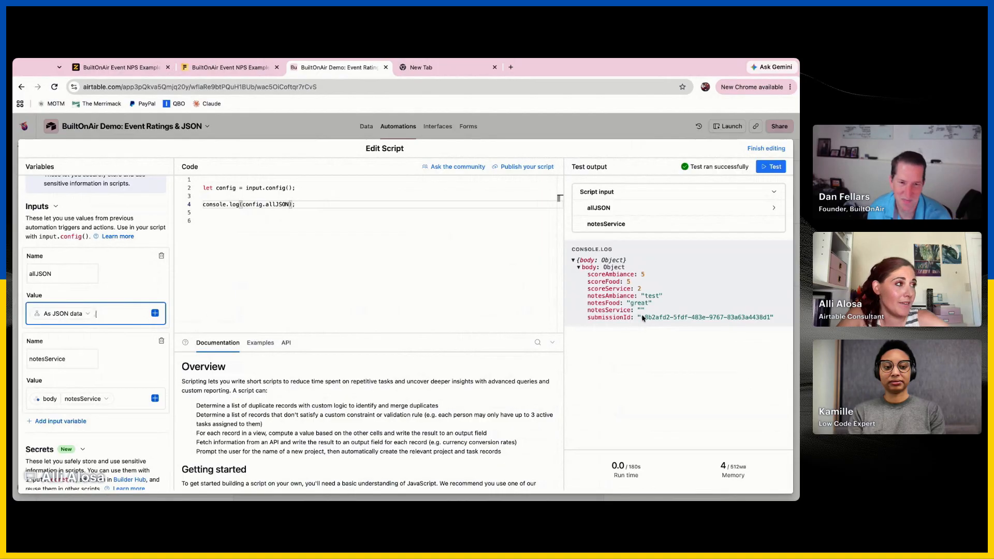
click(324, 255)
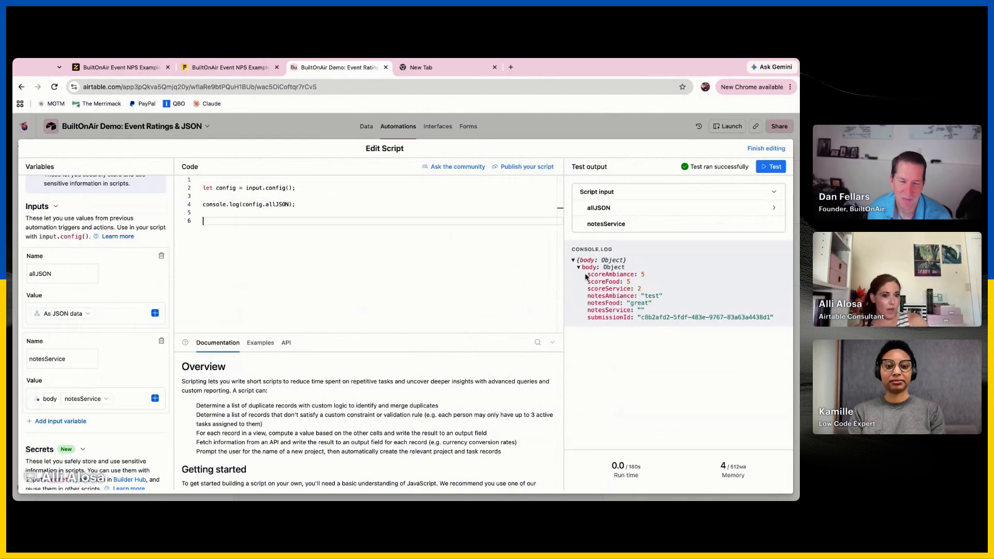
drag(589, 276, 645, 311)
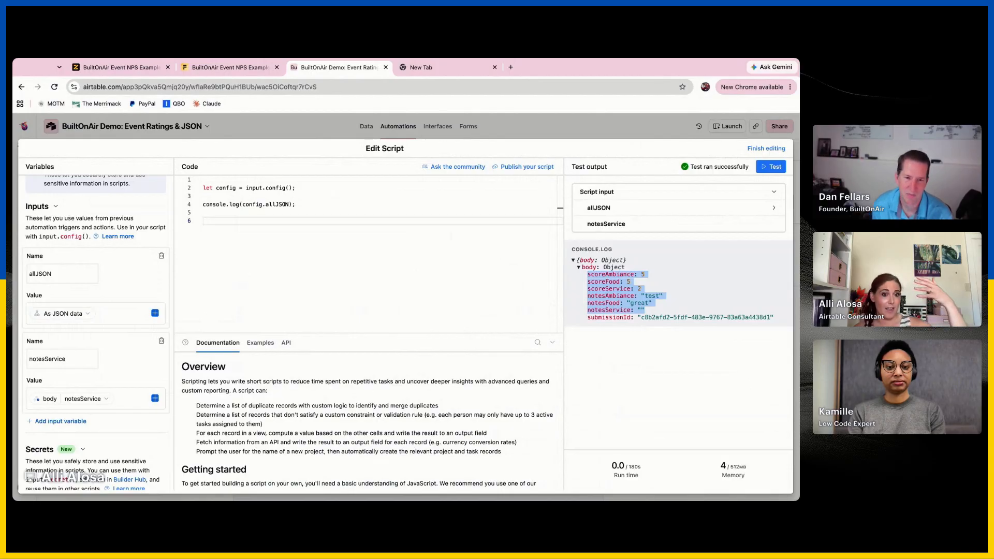
click(607, 278)
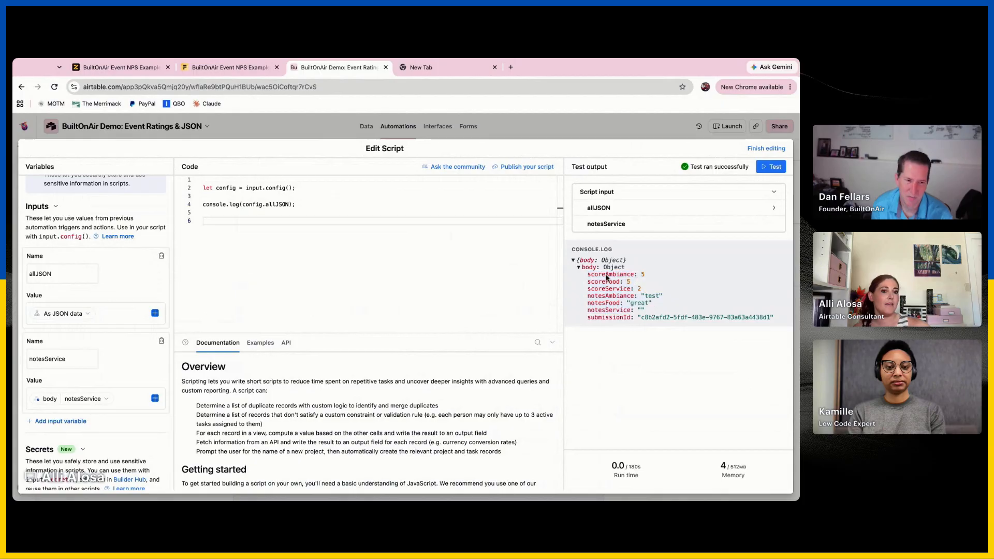
click(594, 269)
click(591, 269)
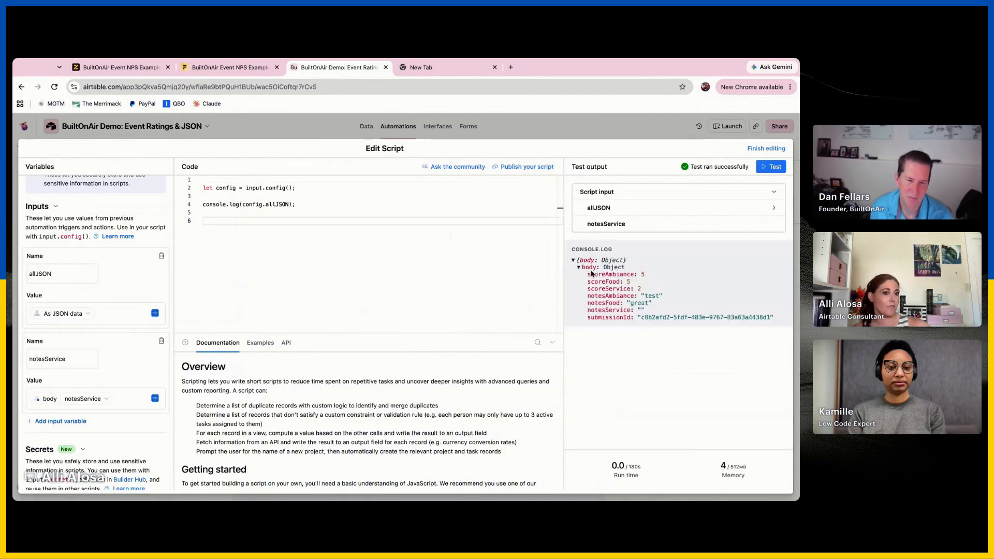
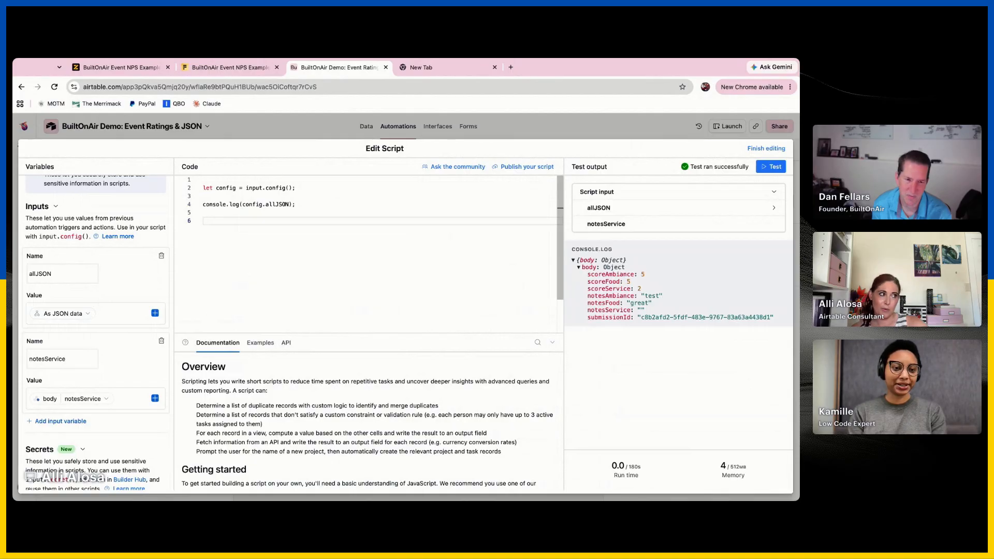
Add two script input variables named scoreFood and scoreService below notesService
click(69, 421)
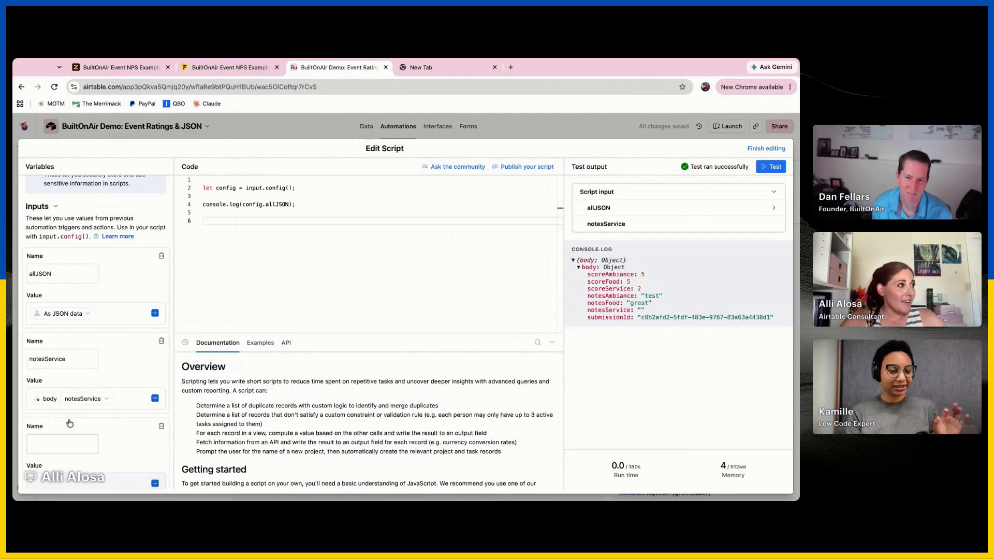
text(scoreF)
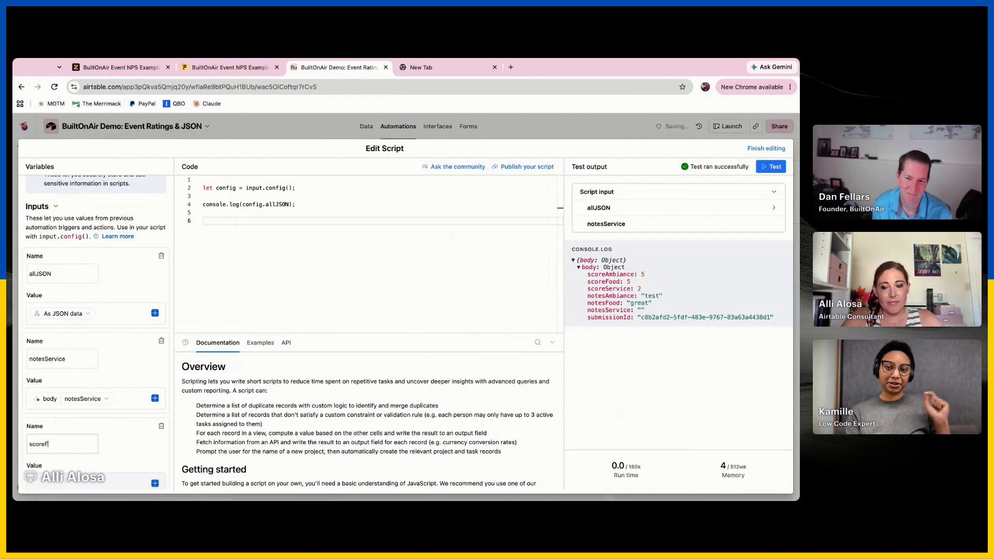
text(ood)
scroll(66, 435, down, 2)
click(62, 468)
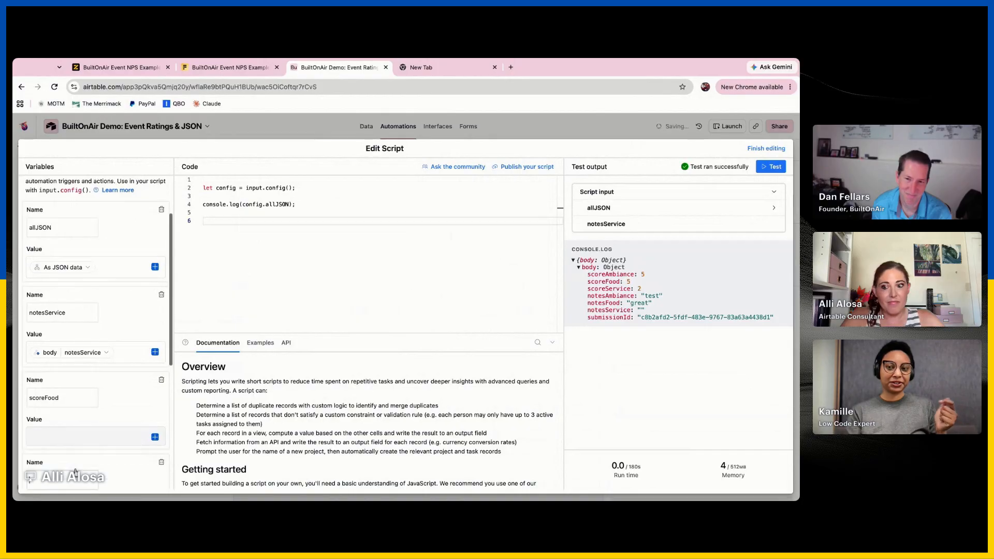
text(scoreService)
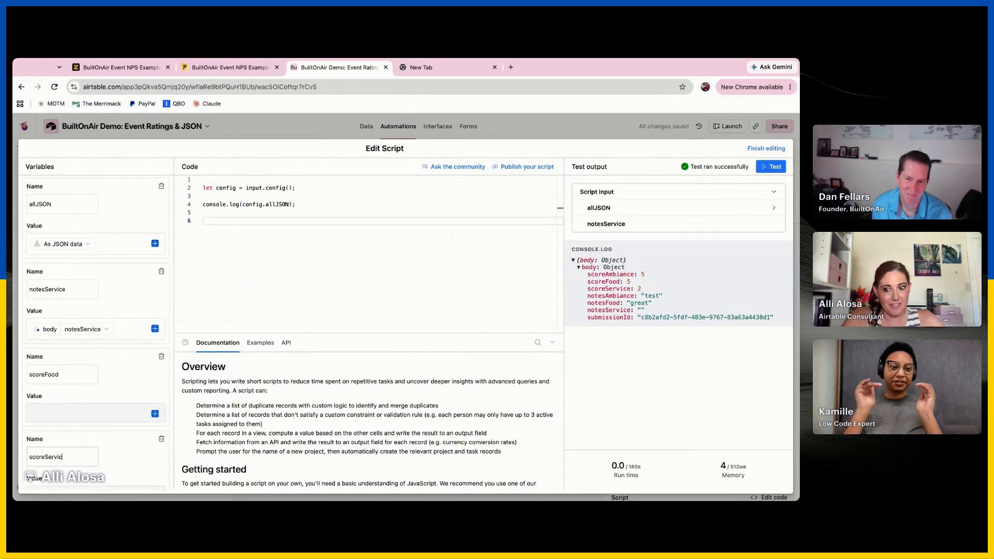
Add a scoreAmbiance input variable and map its value to scoreAmbiance from the webhook body
scroll(75, 472, down, 2)
click(79, 484)
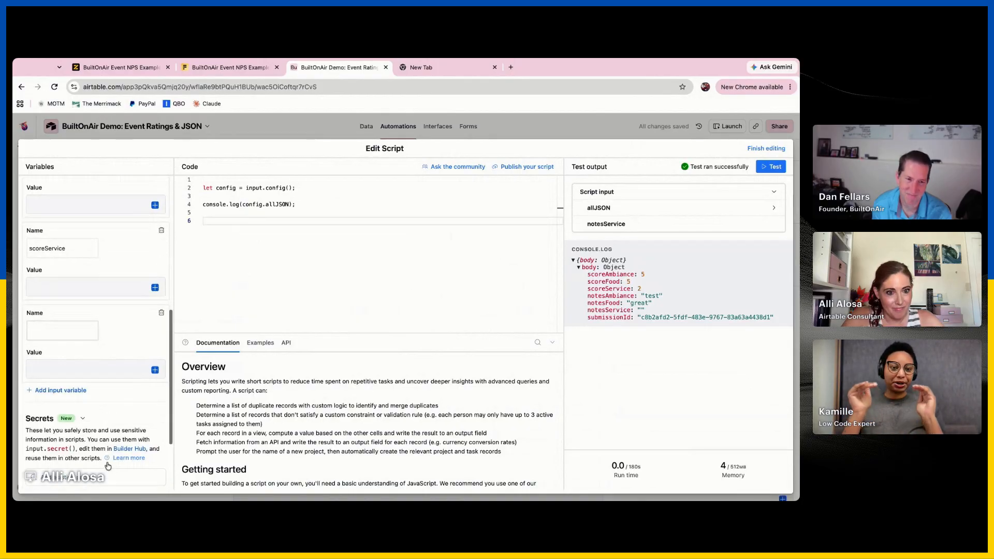
scroll(82, 456, down, 2)
text(score)
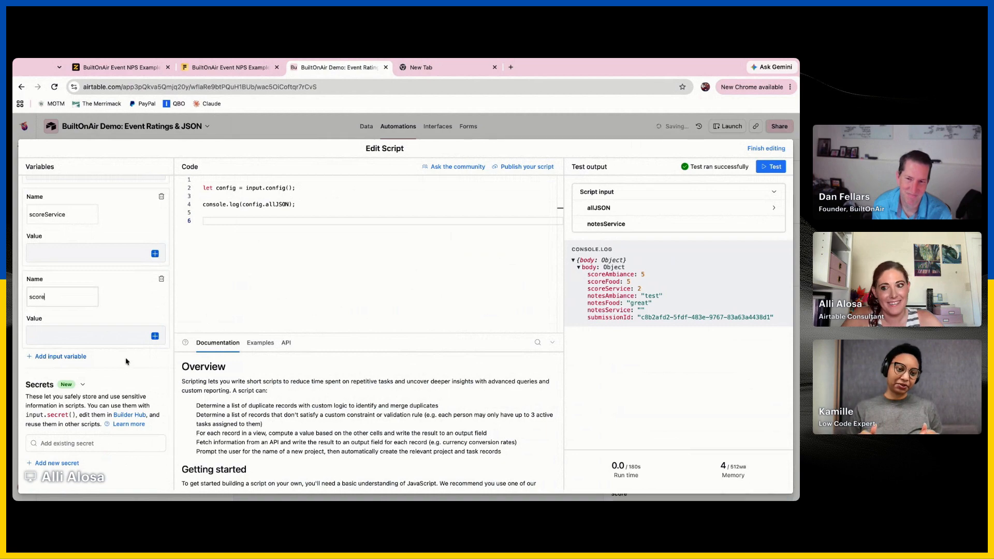
text(Ambiance)
scroll(130, 362, up, 2)
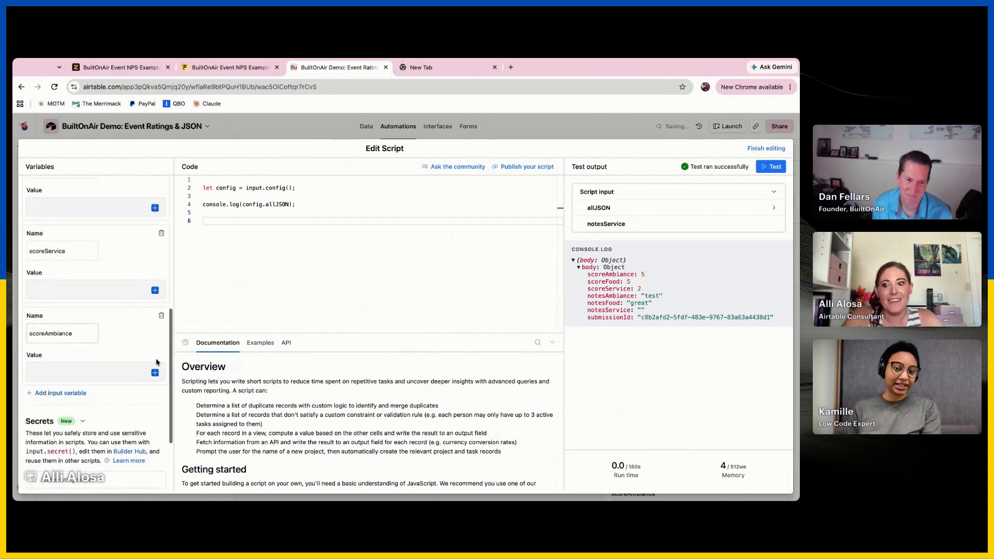
click(155, 374)
click(150, 425)
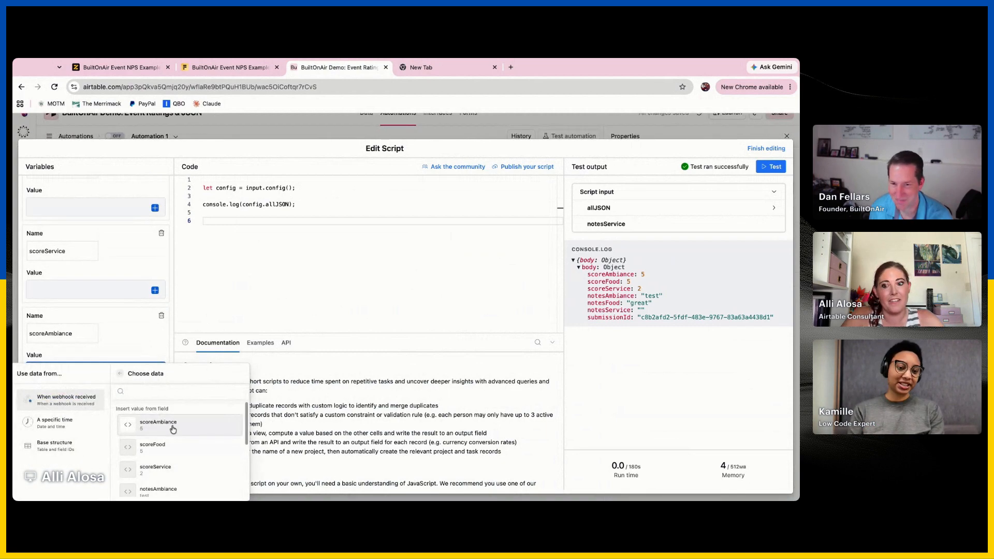
click(171, 428)
Map the scoreService and scoreFood input variables to the matching fields of the webhook body
click(155, 290)
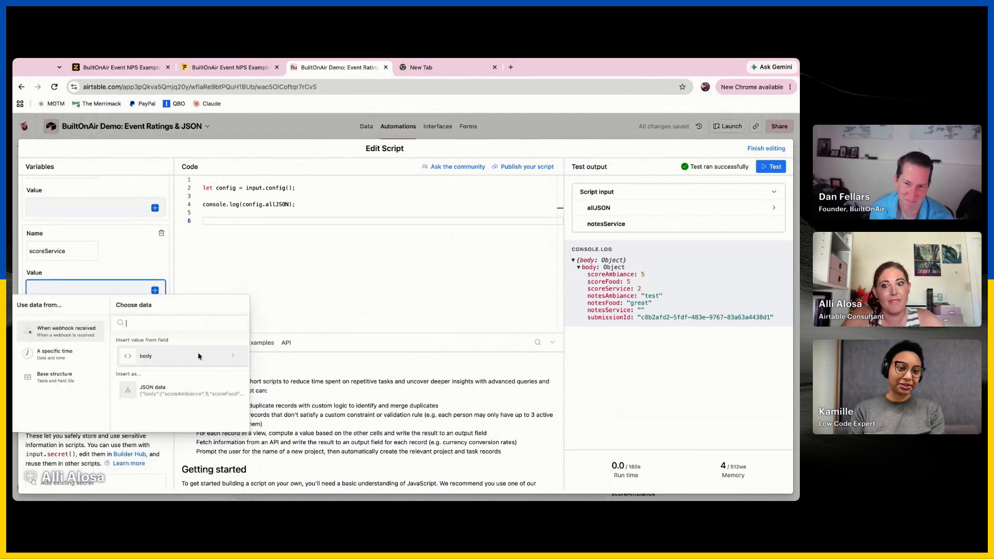
click(217, 350)
click(193, 398)
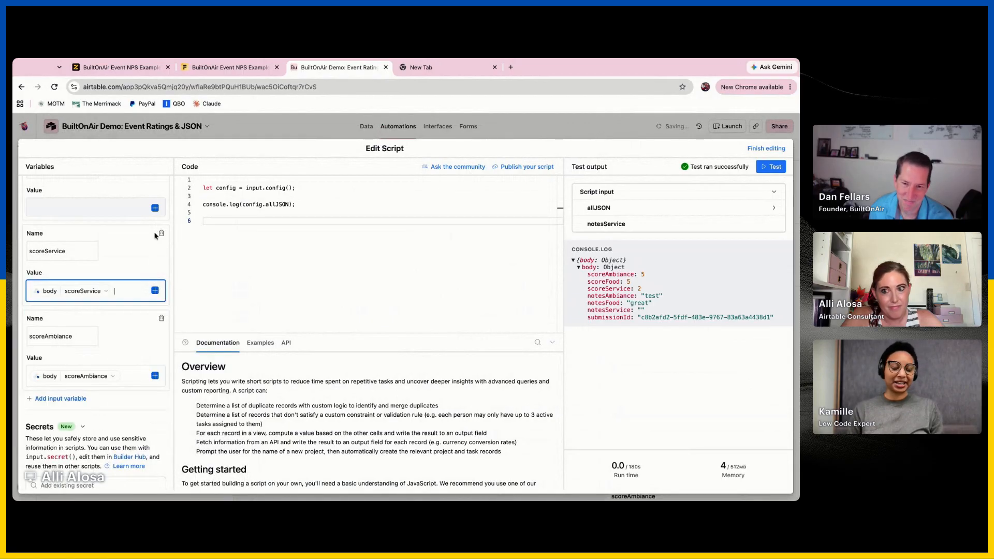
click(158, 204)
click(155, 207)
click(182, 284)
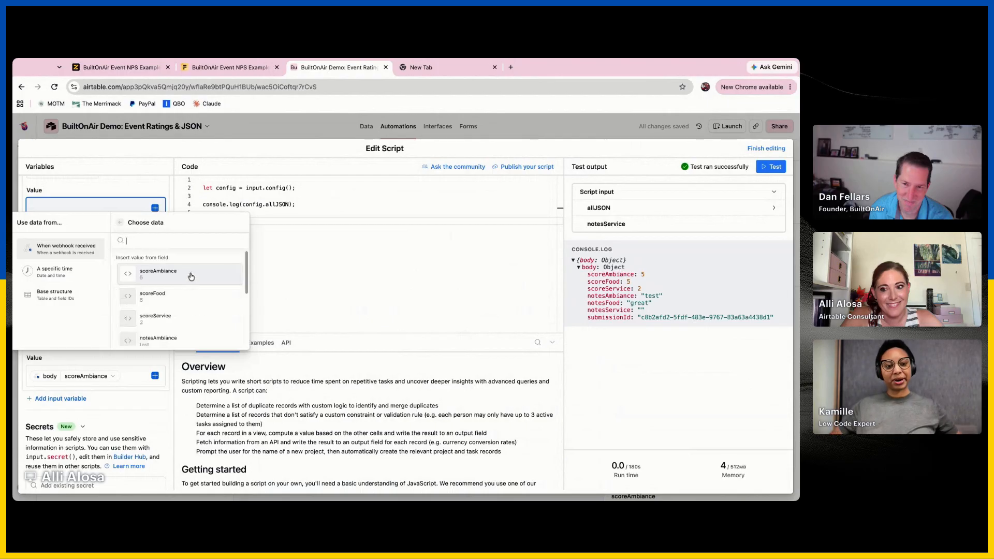
click(194, 284)
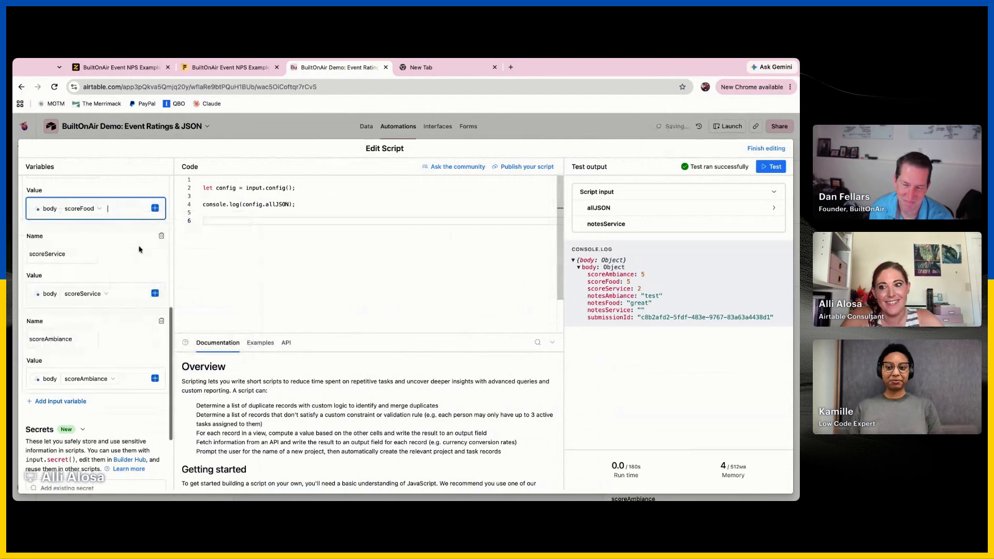
Review the script's input variables, comparing the individually mapped fields with the single allJSON input
scroll(138, 249, up, 2)
scroll(134, 311, up, 2)
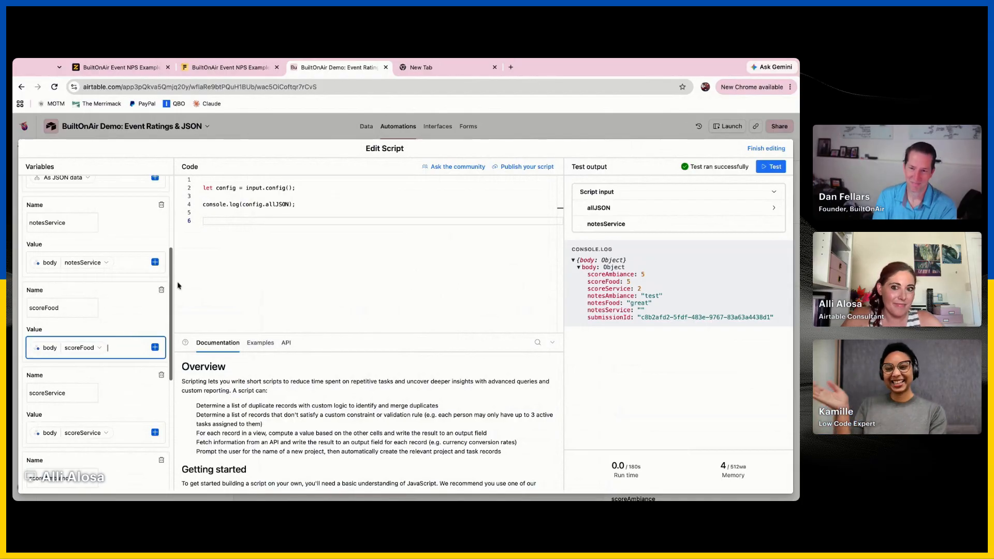
click(260, 235)
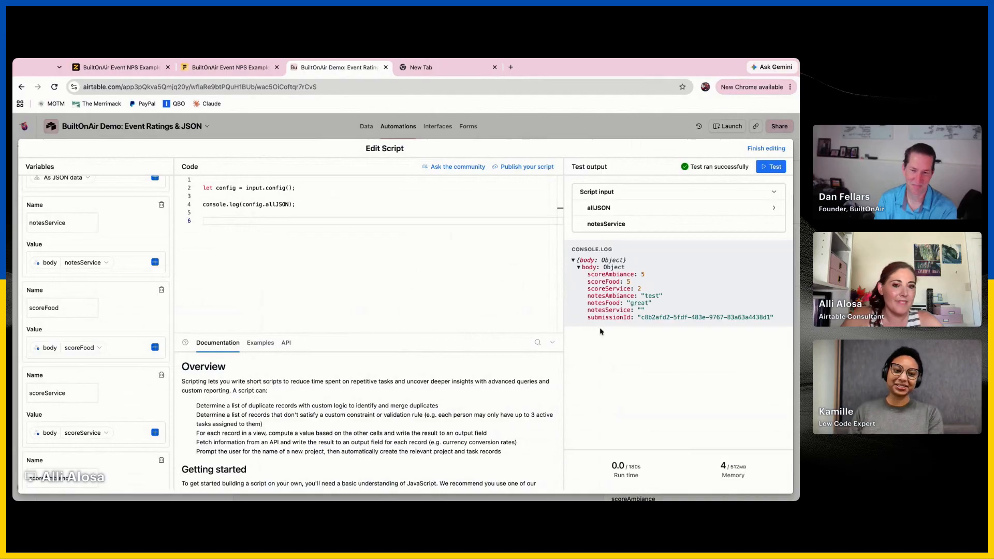
scroll(45, 321, up, 4)
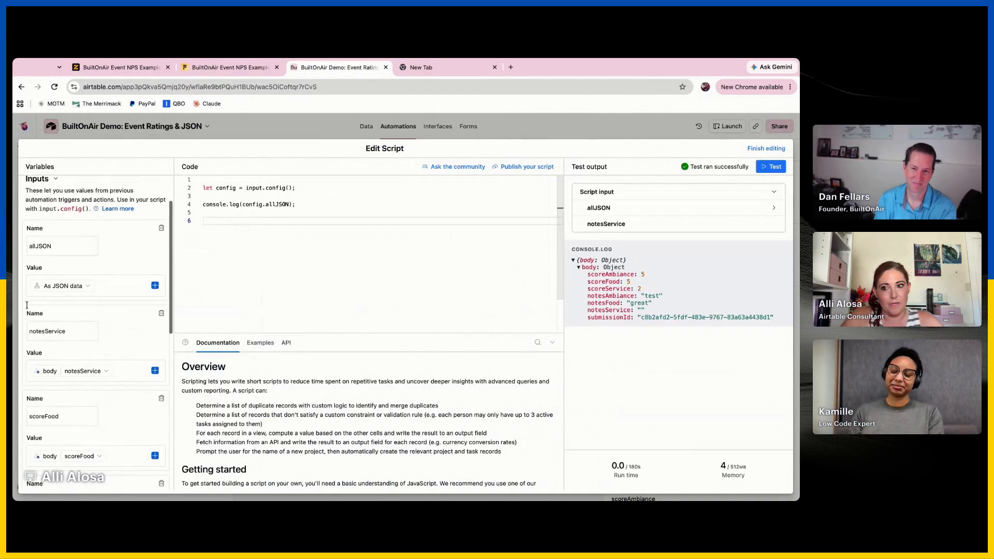
scroll(59, 364, down, 3)
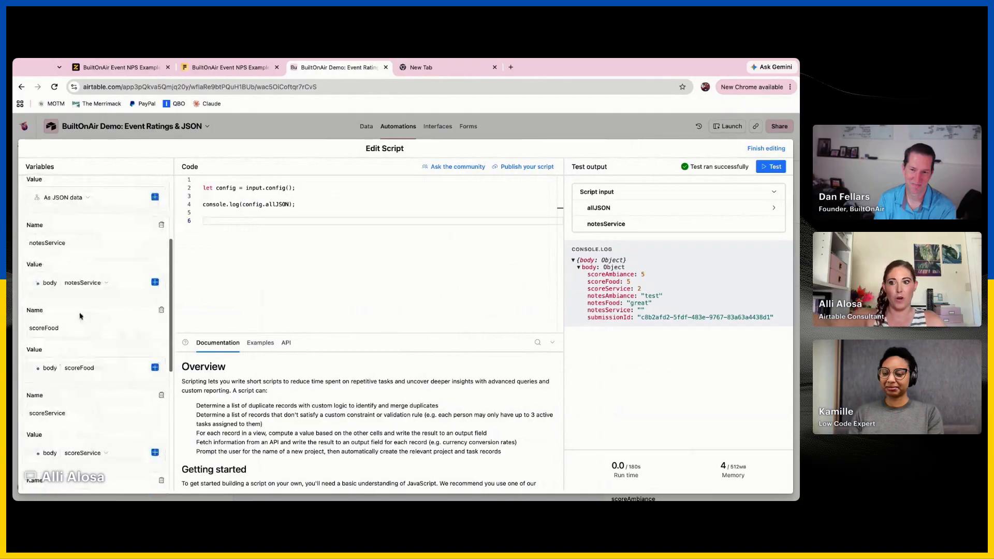
scroll(89, 484, up, 5)
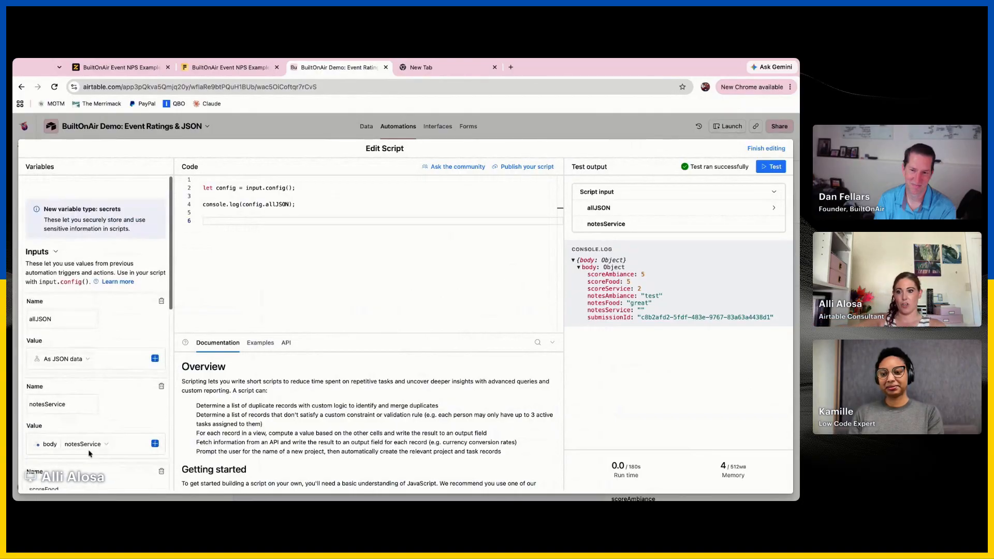
double_click(71, 302)
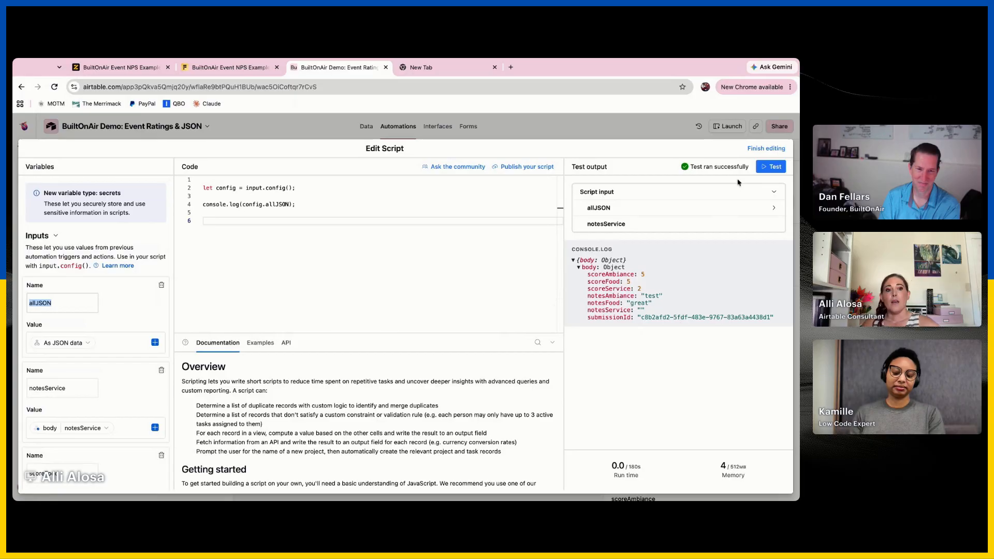
Finish editing the script and check the input mappings in the Run a script action's configuration
click(766, 148)
click(436, 239)
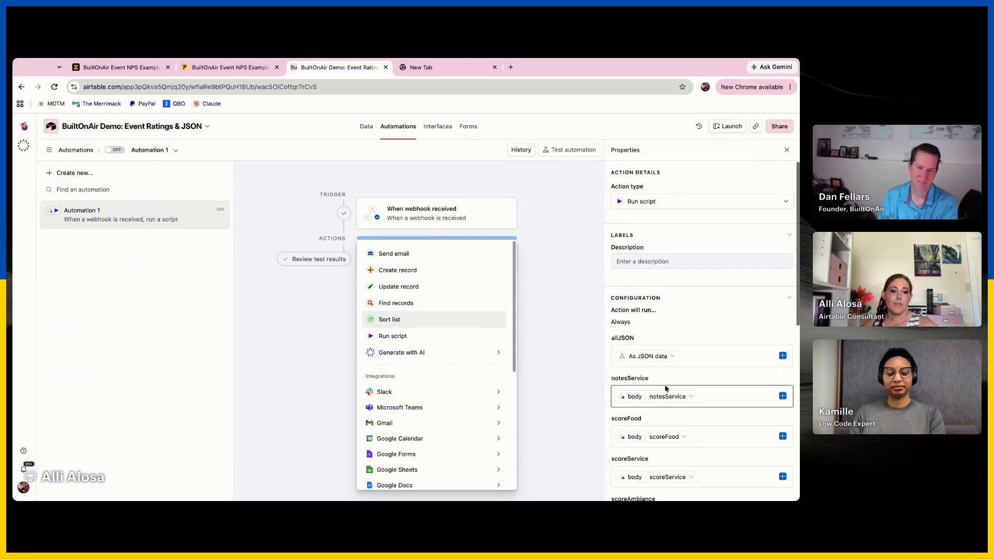
scroll(666, 388, down, 1)
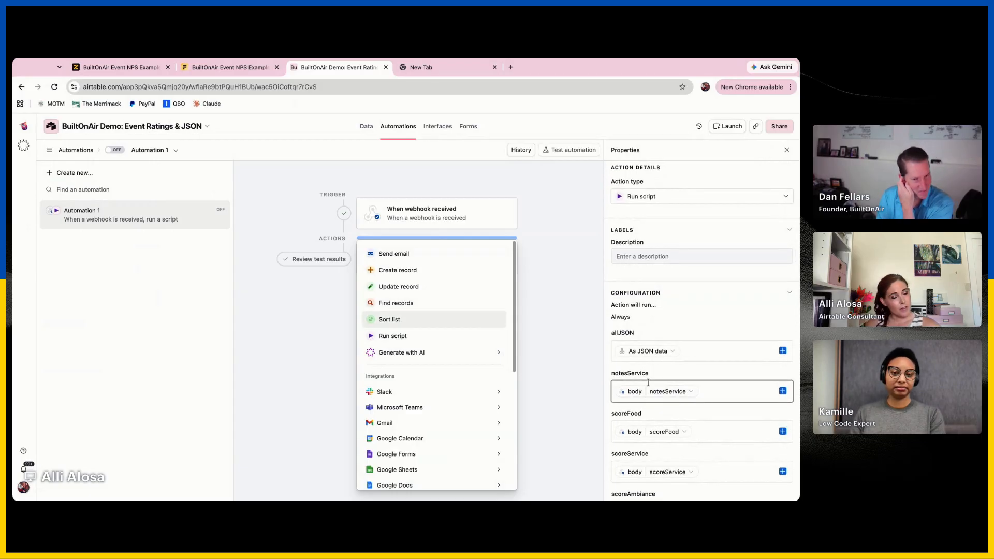
click(663, 373)
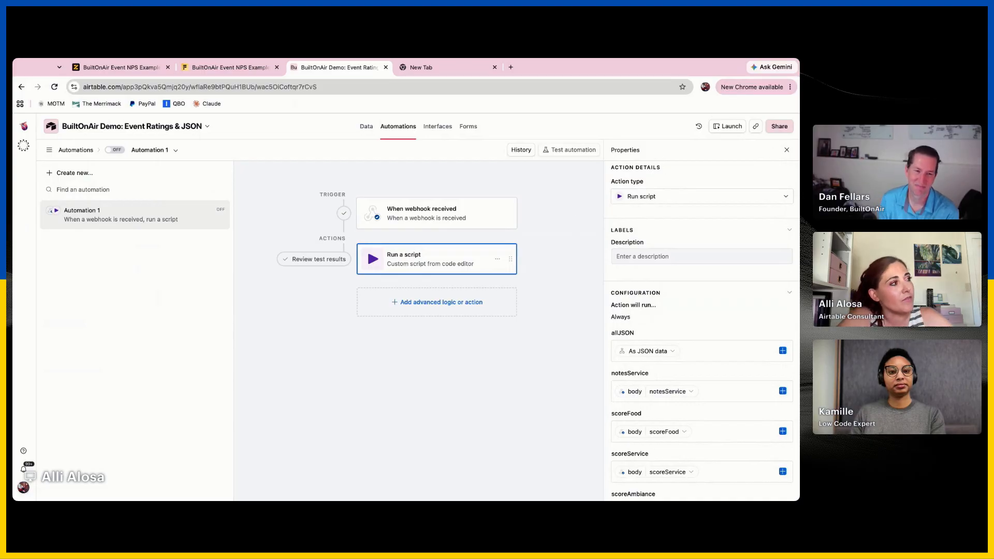
Switch to the Fillout form's integrations and check the options available for the Airtable connection
click(113, 71)
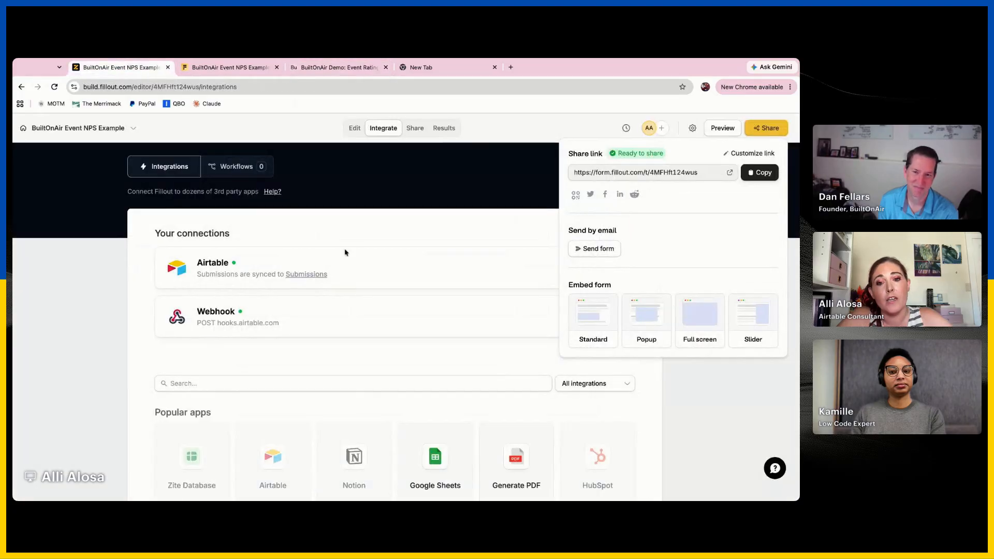
click(396, 237)
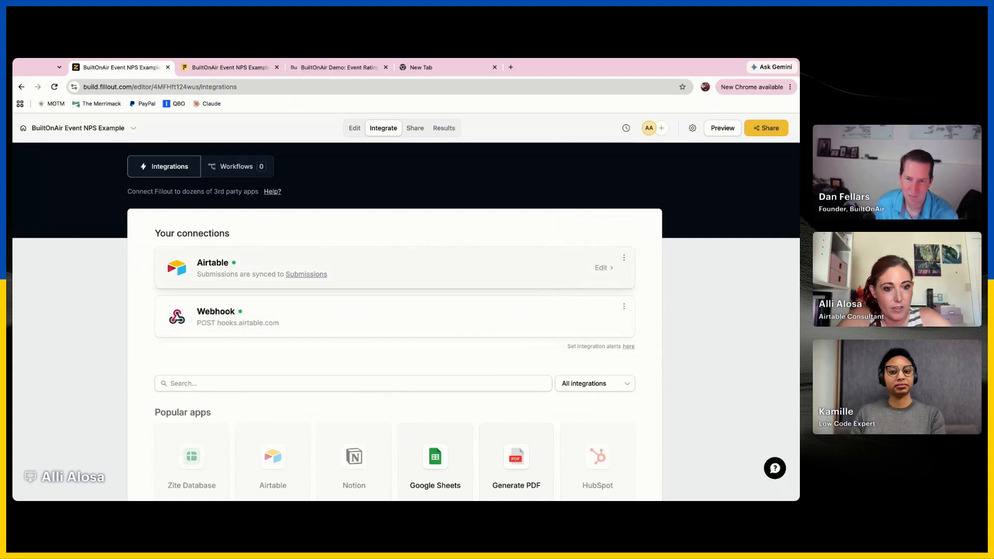
click(623, 257)
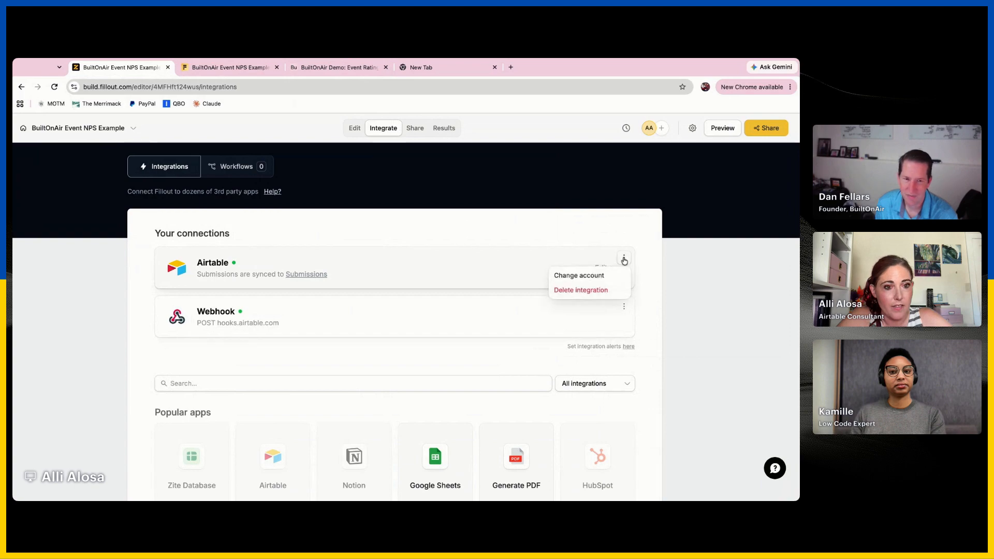
click(668, 253)
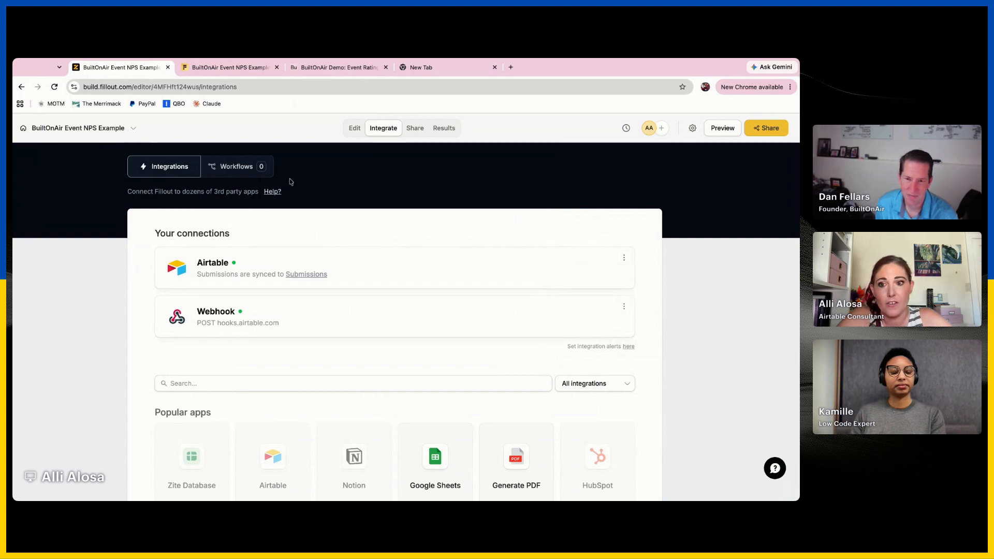
Open Fillout's help on integrations and examine the overview from spreadsheets and CRM to customer support
click(275, 191)
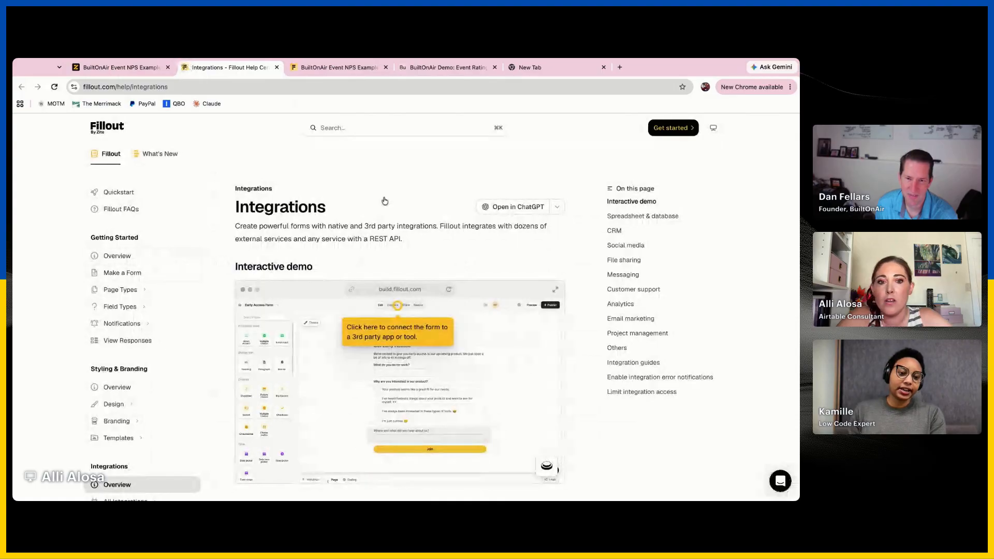
scroll(399, 247, down, 2)
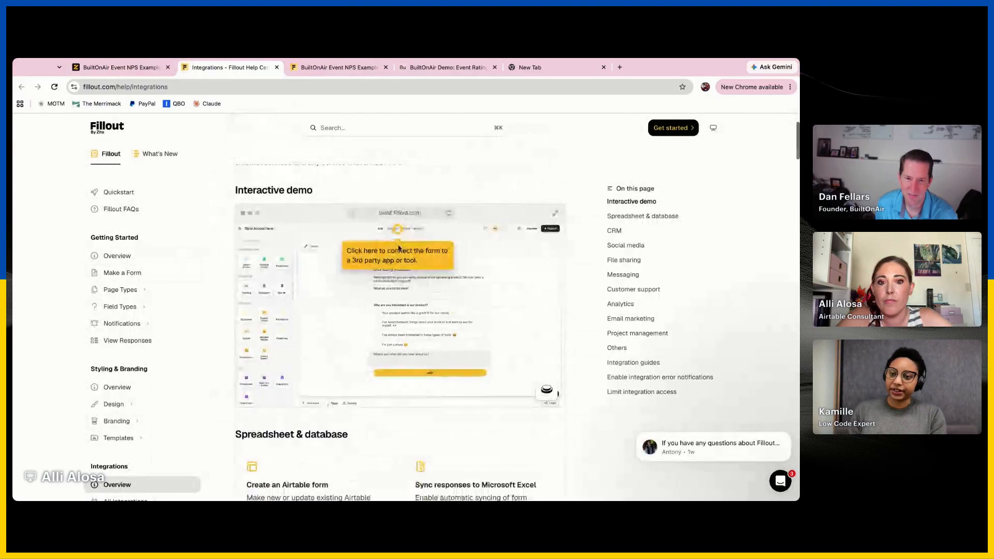
scroll(398, 247, down, 3)
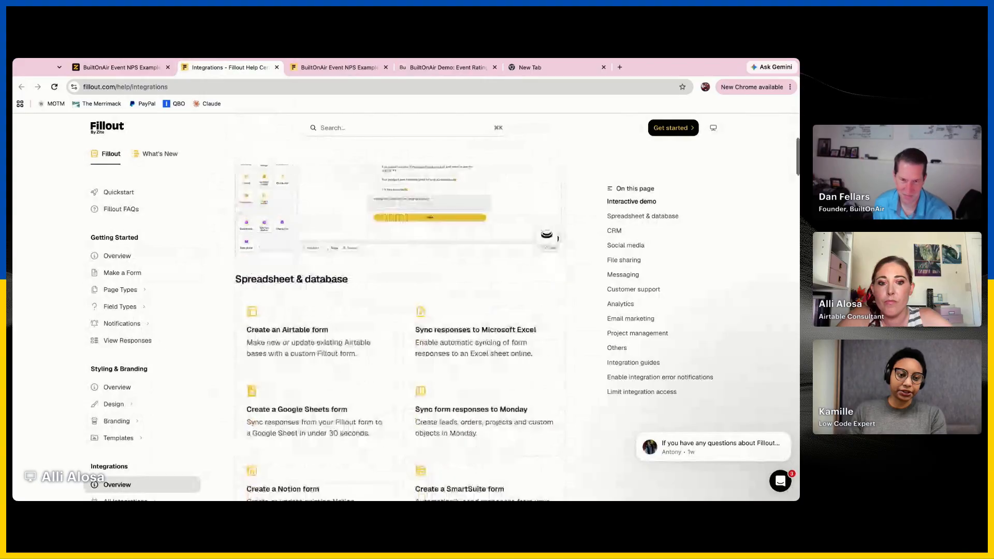
scroll(397, 332, down, 2)
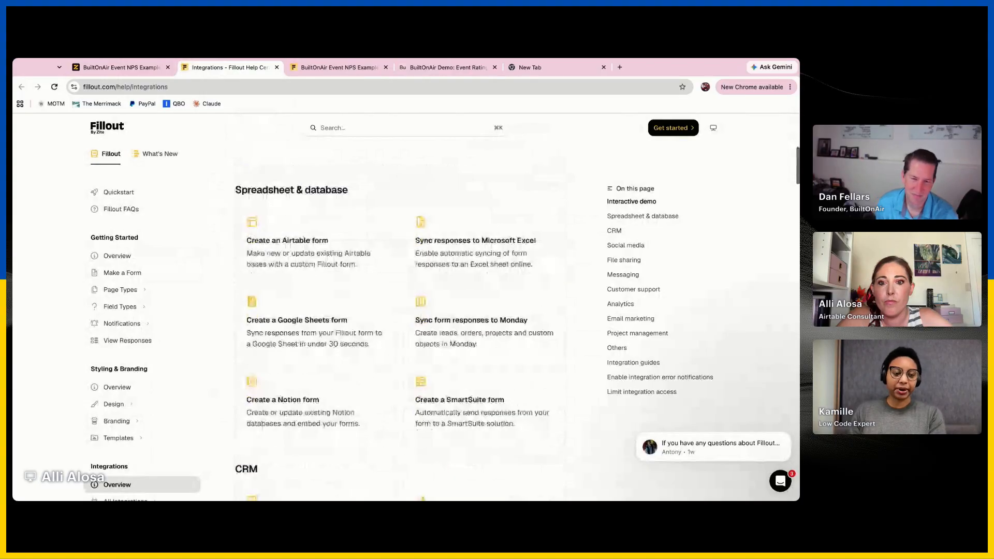
scroll(398, 331, down, 8)
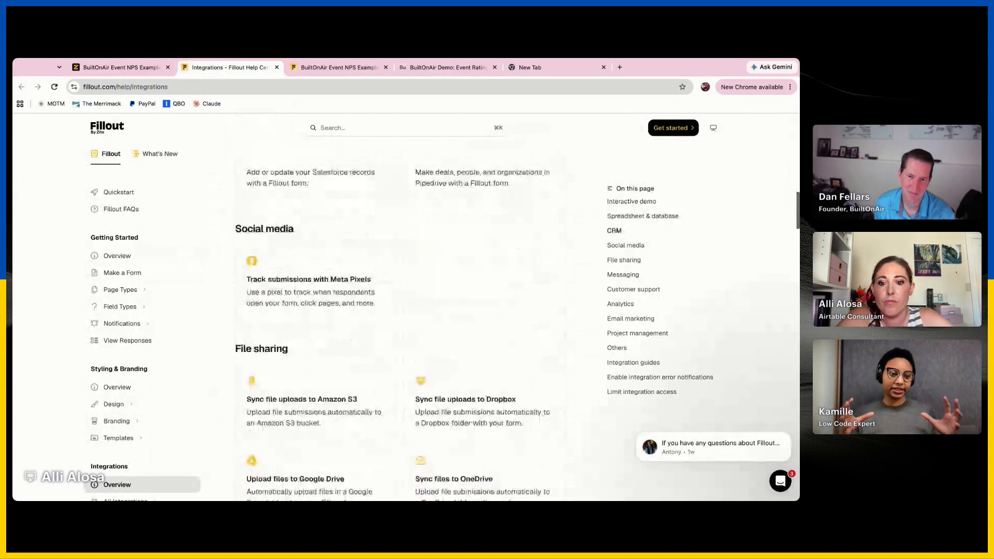
scroll(399, 332, down, 2)
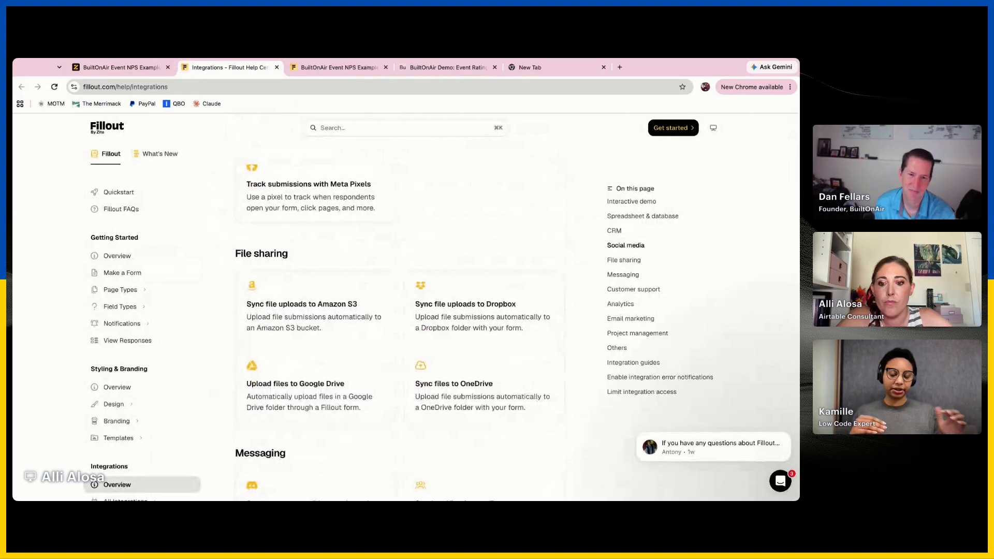
scroll(399, 331, down, 2)
scroll(399, 331, down, 2)
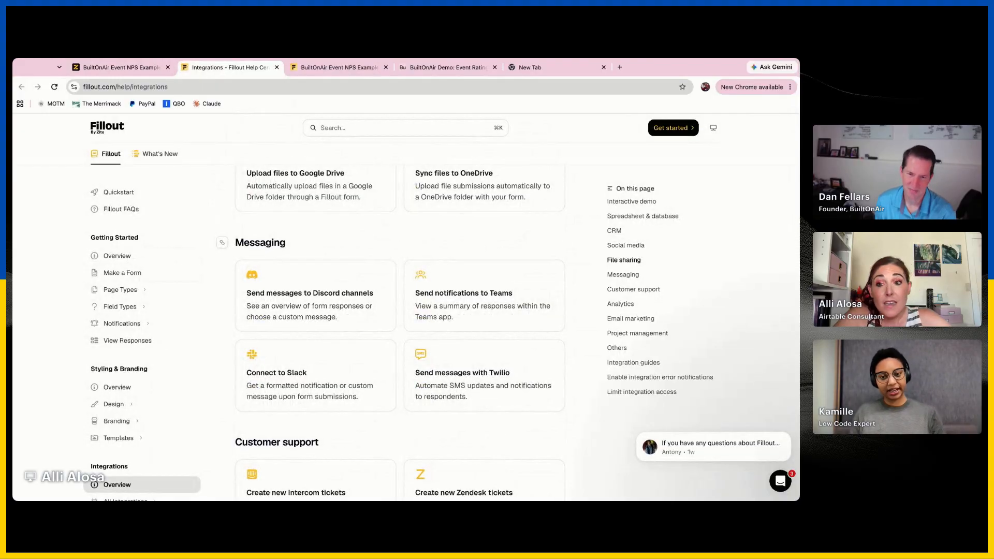
scroll(399, 332, down, 2)
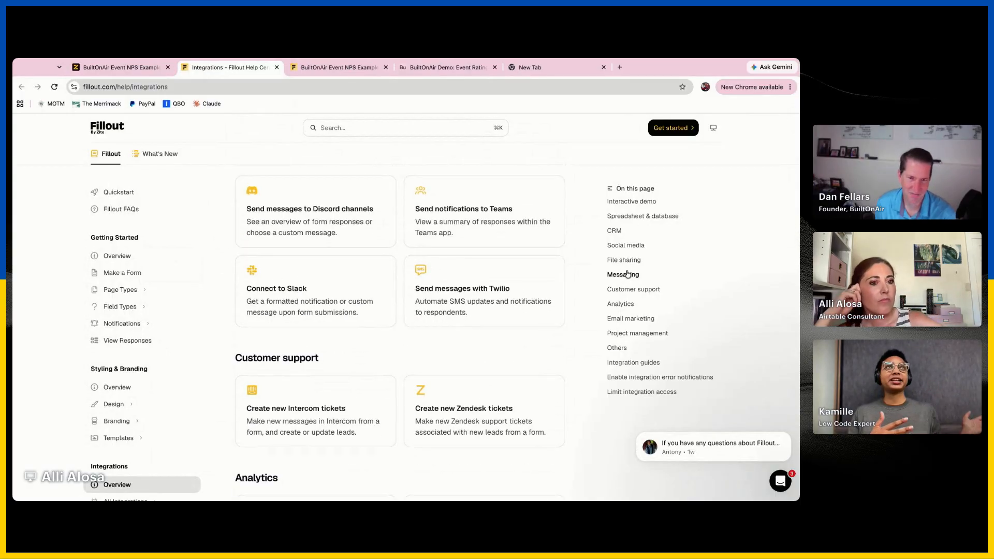
scroll(524, 373, up, 1)
scroll(524, 373, up, 12)
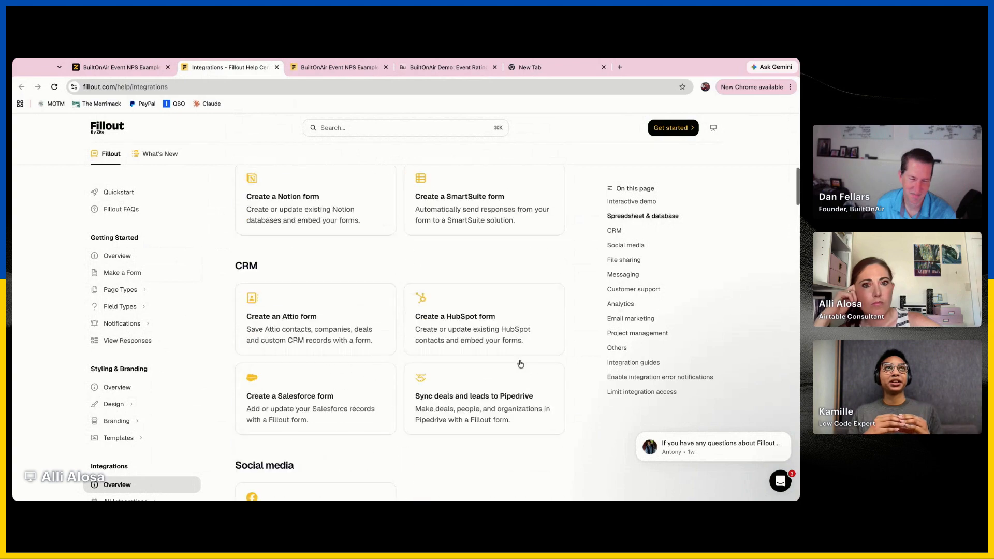
Search Fillout's help for the order of integrations and open the Integration guides section
click(380, 129)
text(rder )
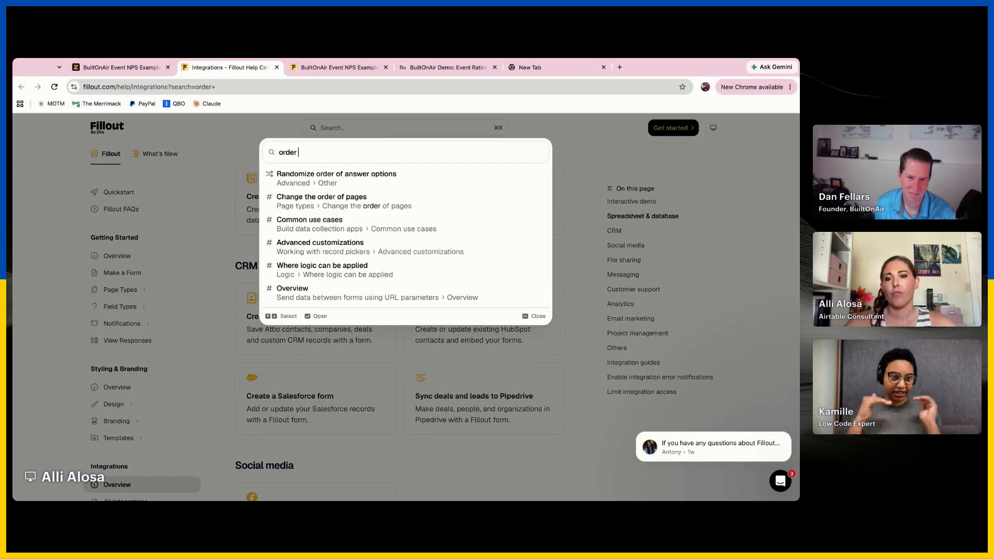
text(of integrations)
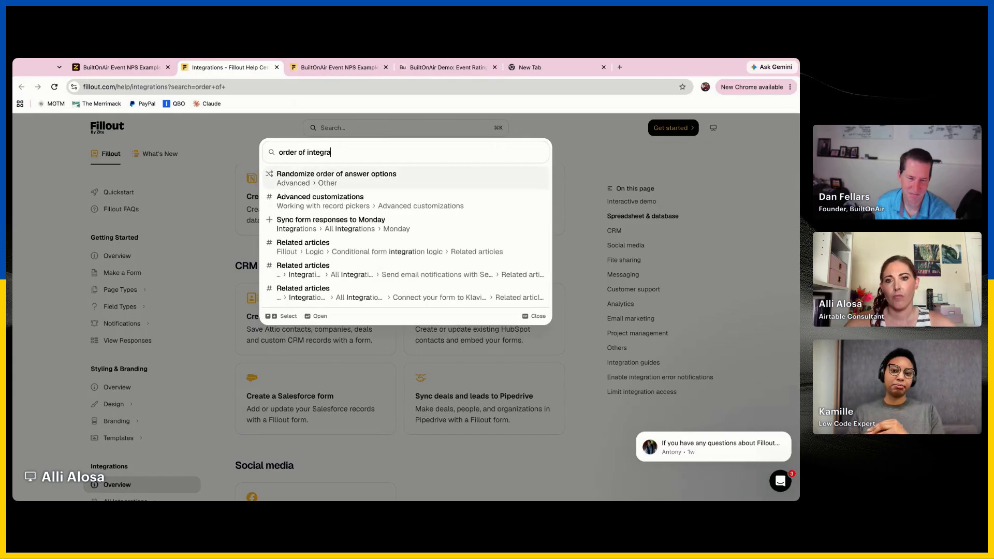
triple_click(360, 154)
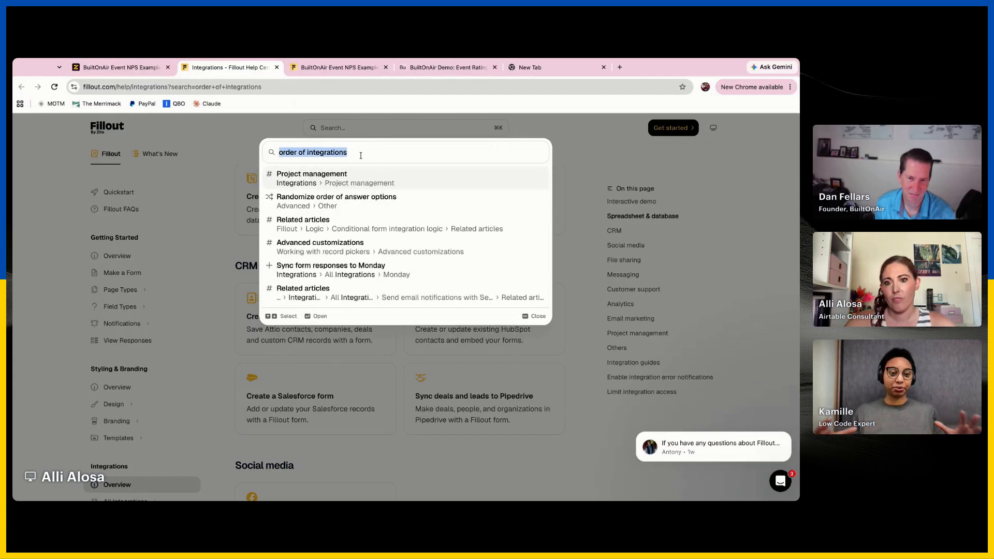
text(integration g)
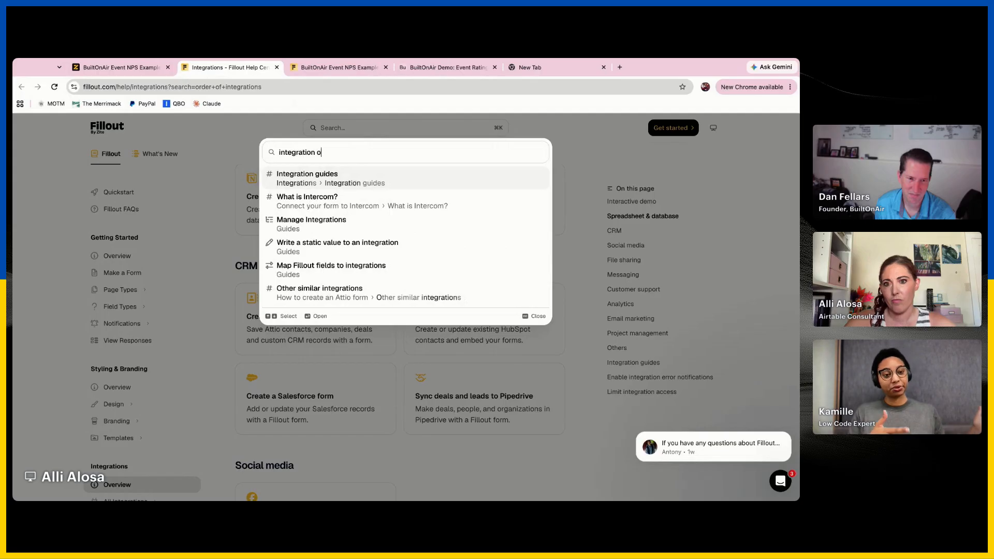
key(Return)
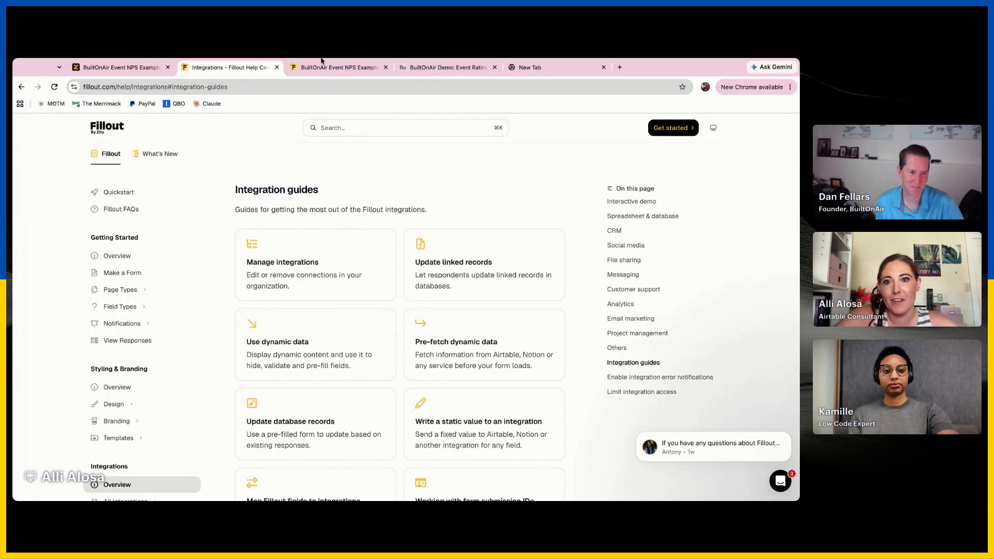
Return to the form's integrations and review the Webhook connection's body mappings, optional parameters and test fetch response
click(104, 68)
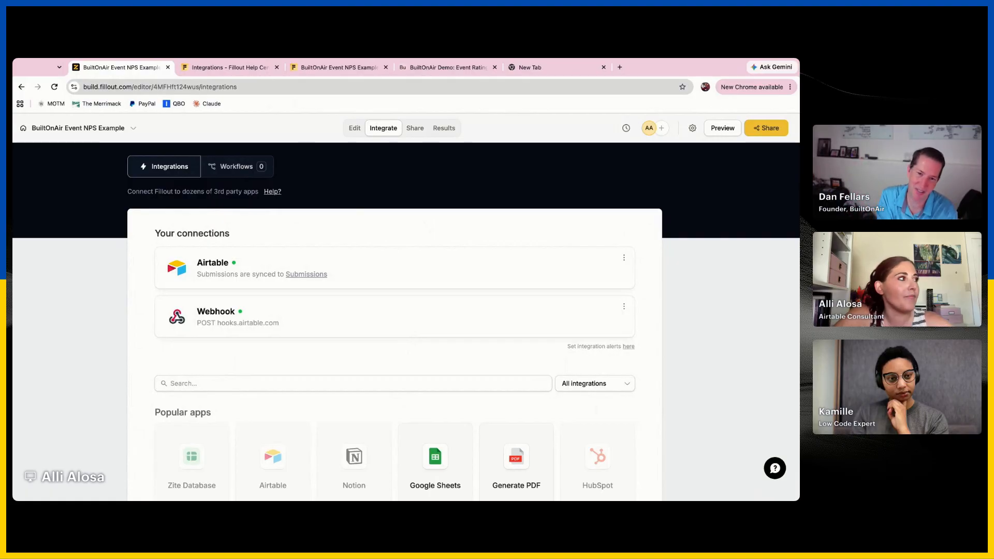
click(437, 324)
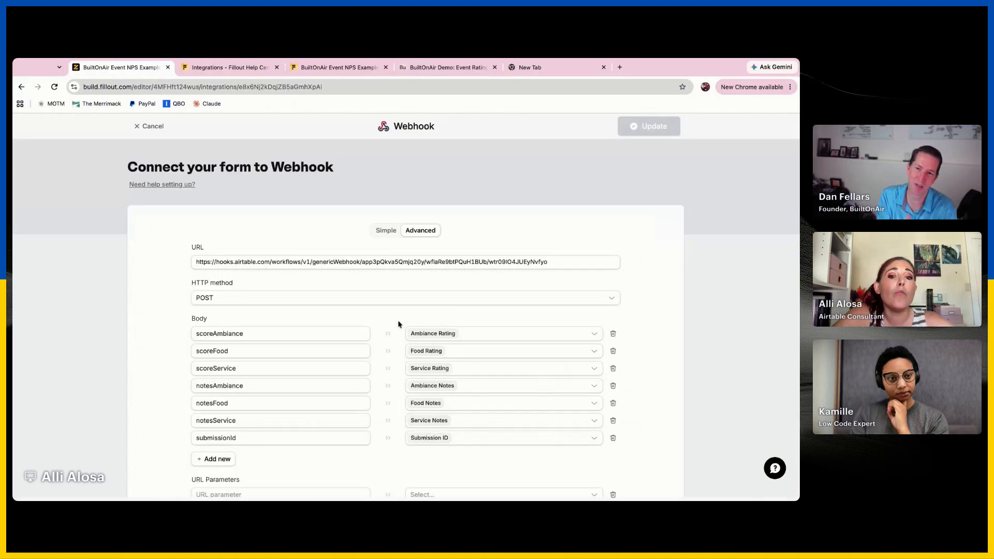
scroll(266, 337, down, 3)
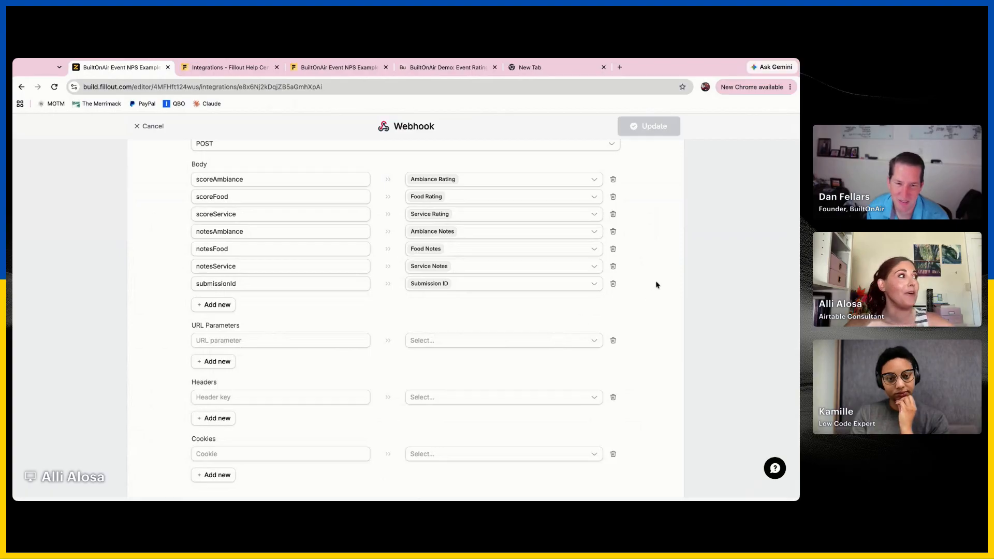
scroll(657, 285, down, 10)
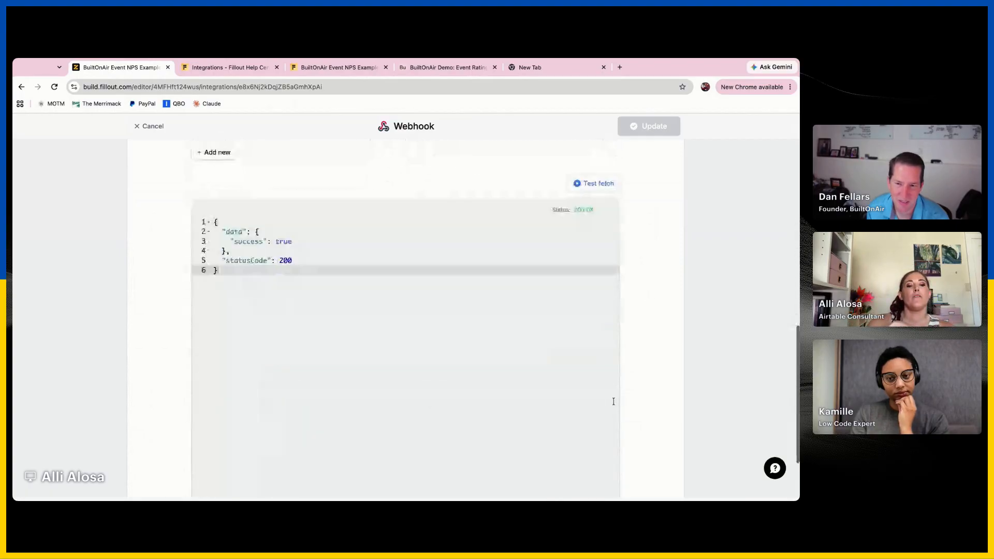
scroll(600, 425, down, 3)
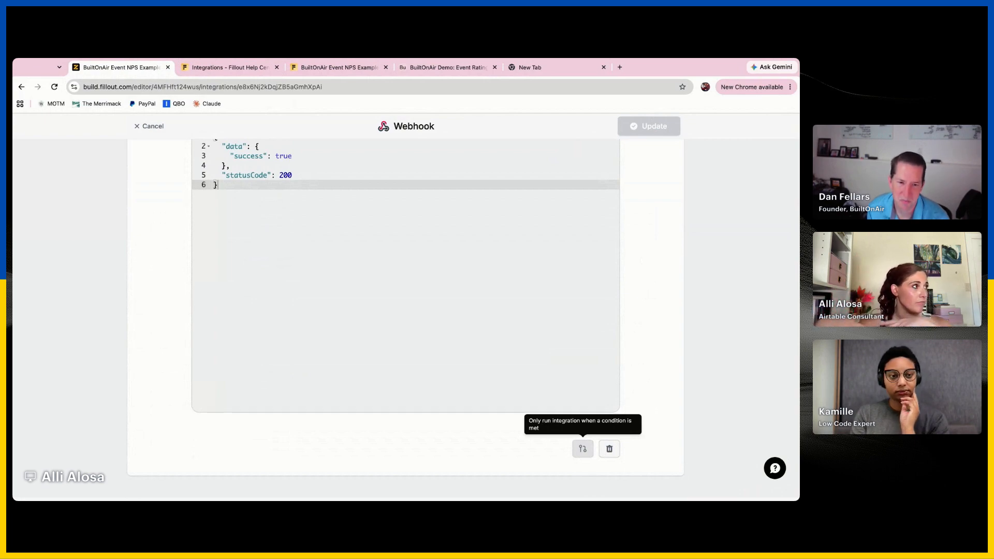
Try a blank run condition on the webhook integration, remove it and leave the webhook settings
click(583, 448)
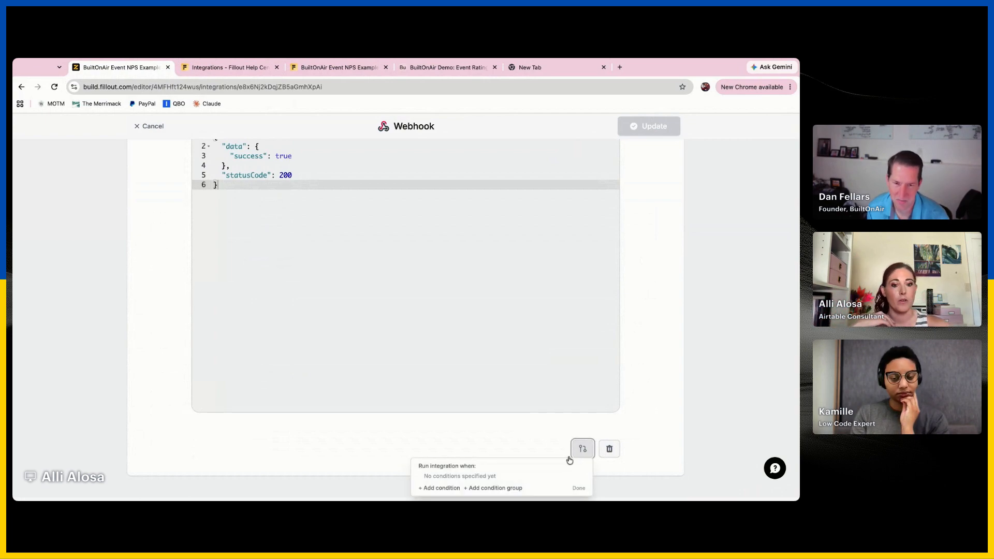
click(441, 488)
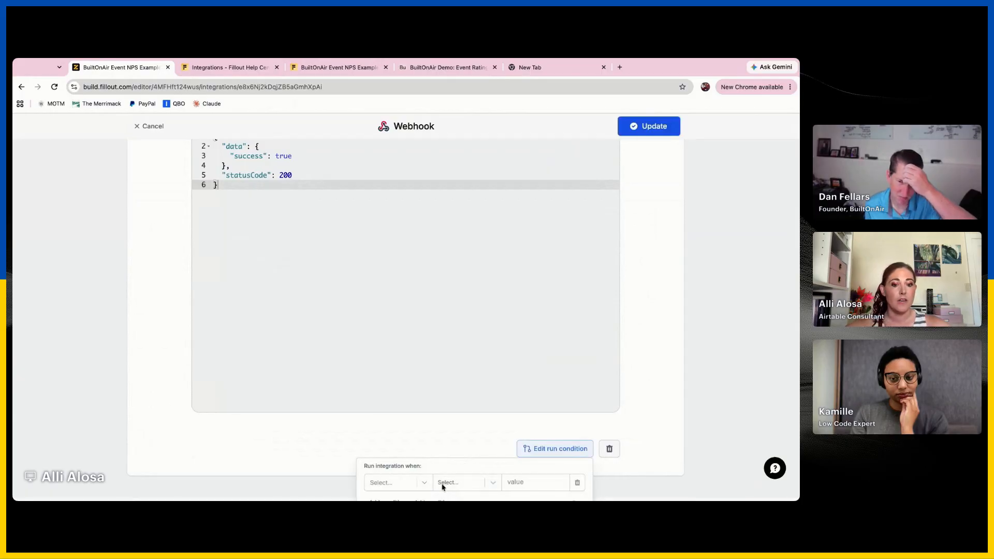
click(577, 484)
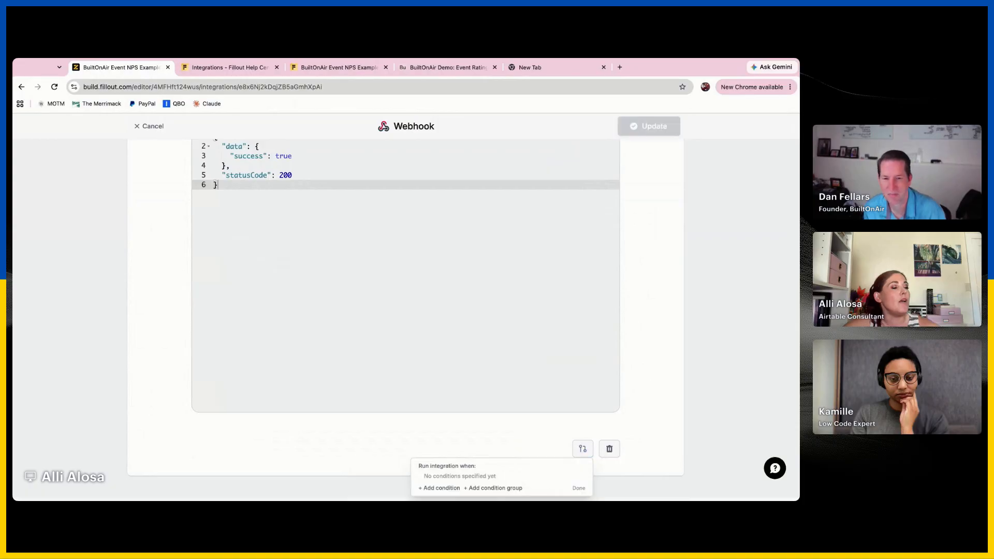
click(580, 490)
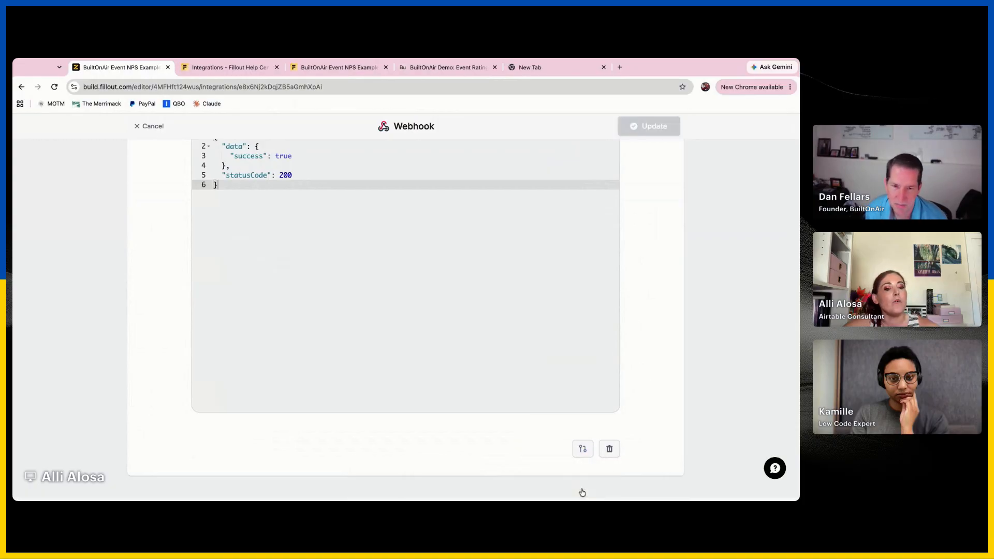
scroll(637, 241, up, 10)
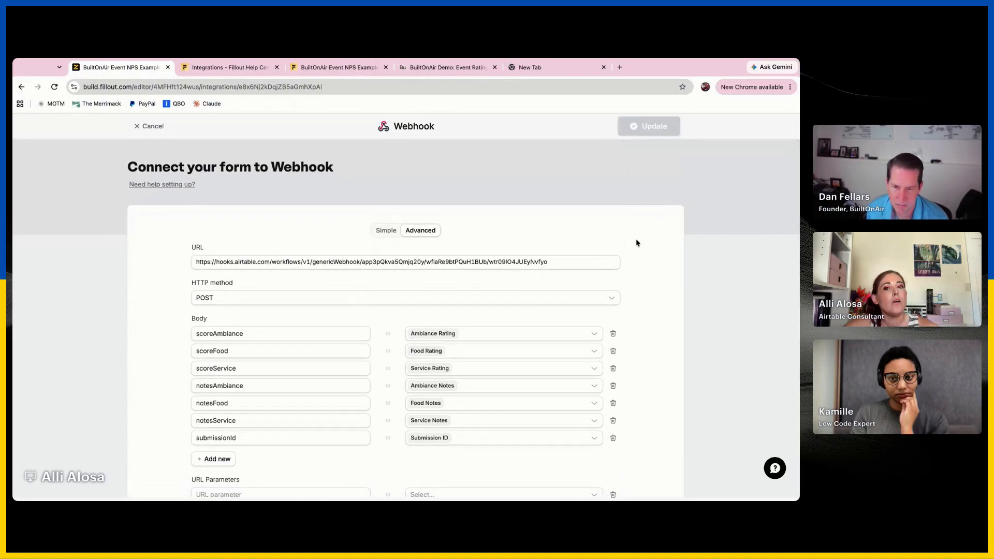
click(149, 126)
Try the Update record option on the Airtable connection, examine its advanced settings and discard the changes
click(392, 257)
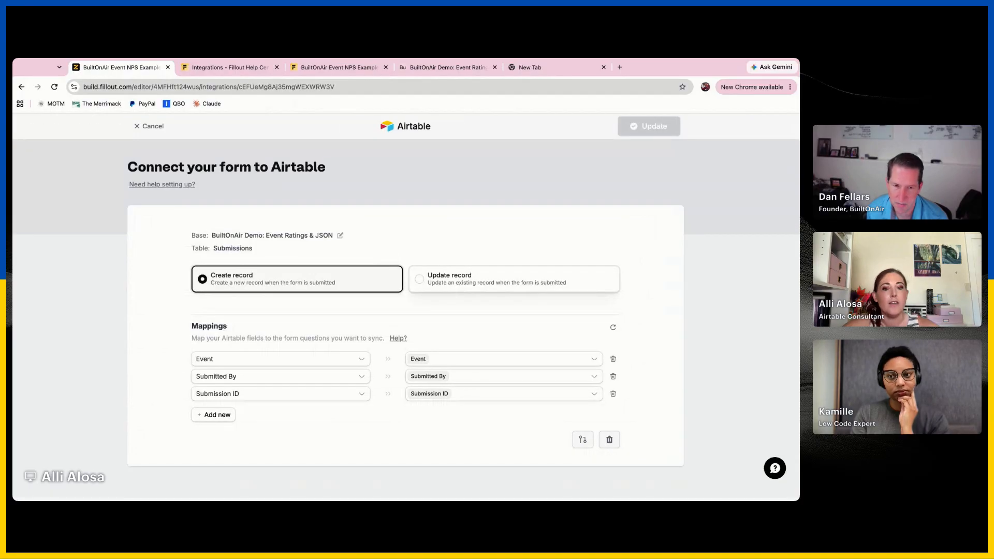
click(502, 286)
scroll(499, 328, down, 2)
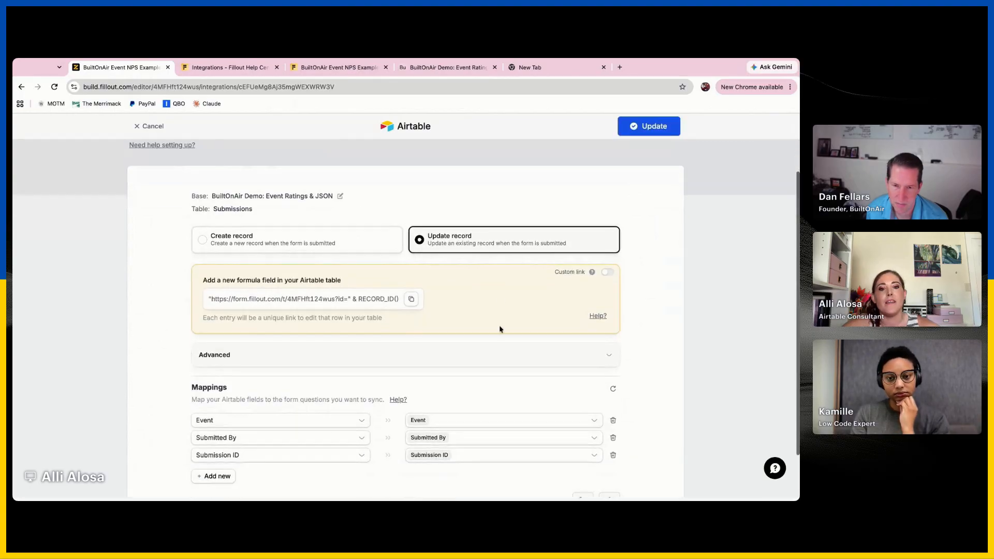
click(499, 353)
scroll(500, 359, down, 3)
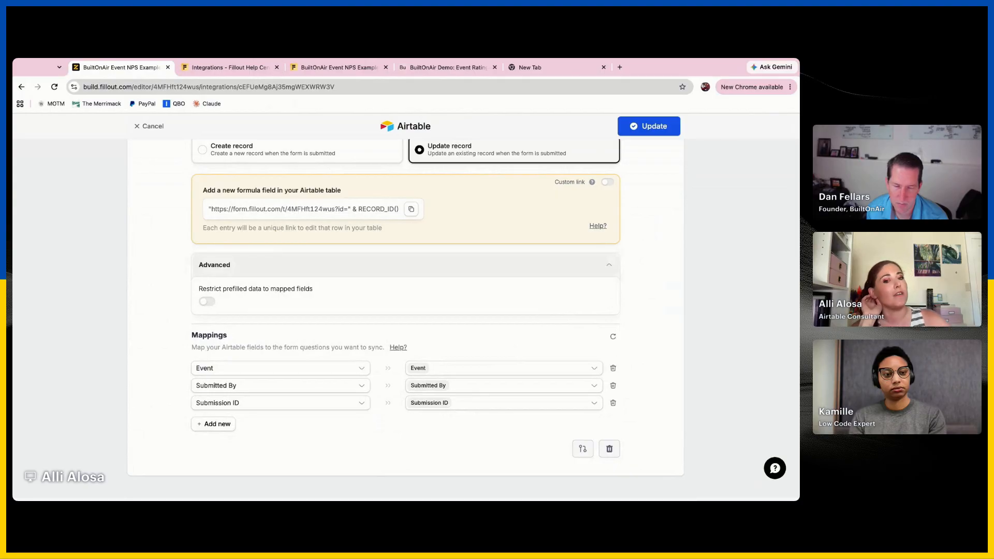
scroll(587, 281, up, 5)
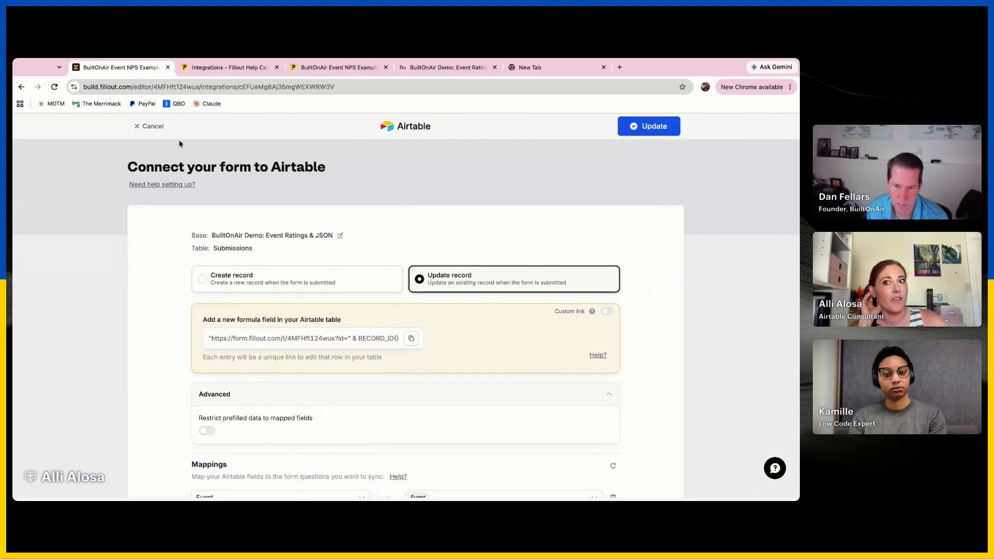
click(151, 126)
click(435, 339)
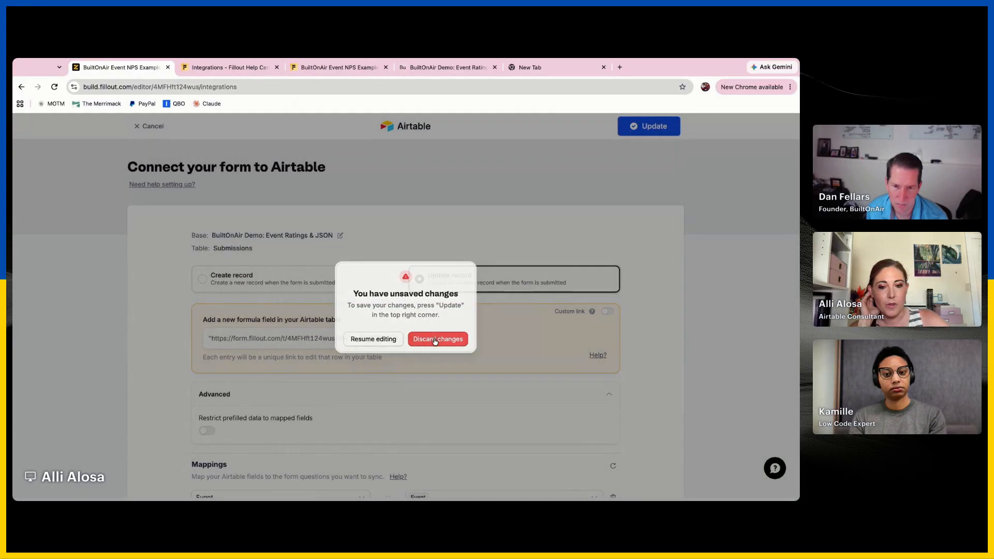
Add a blank body row to the webhook to check the selectable form fields, and remove it again
click(435, 312)
scroll(430, 331, down, 2)
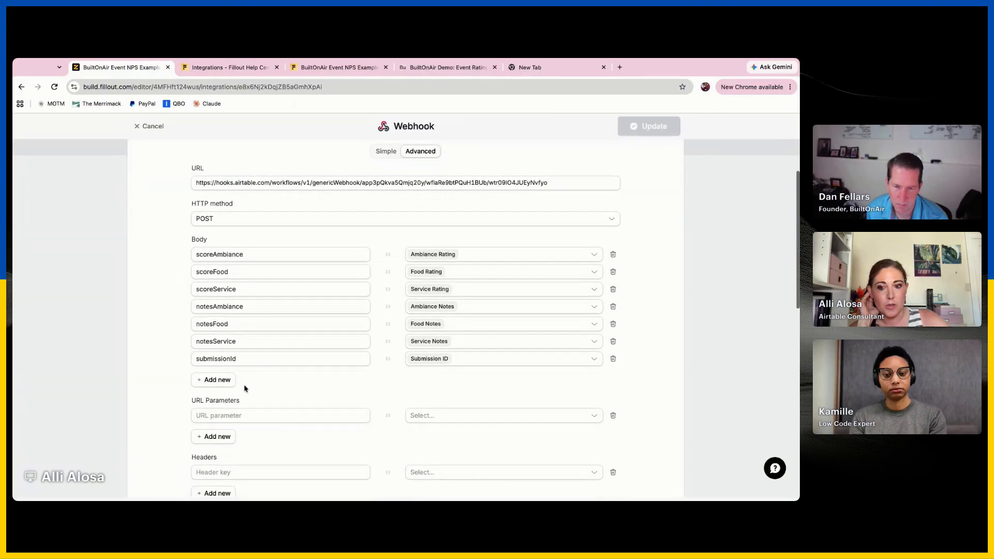
click(218, 380)
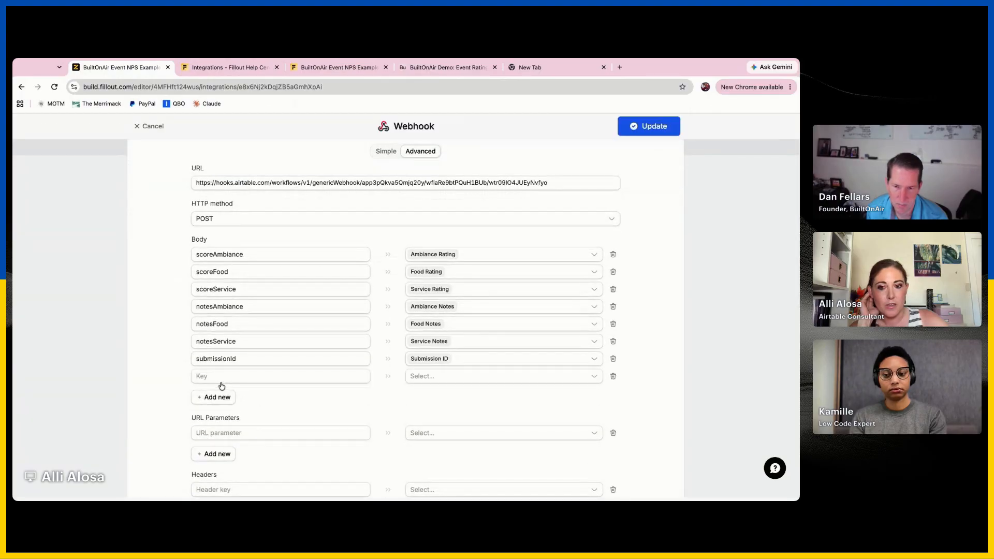
click(461, 377)
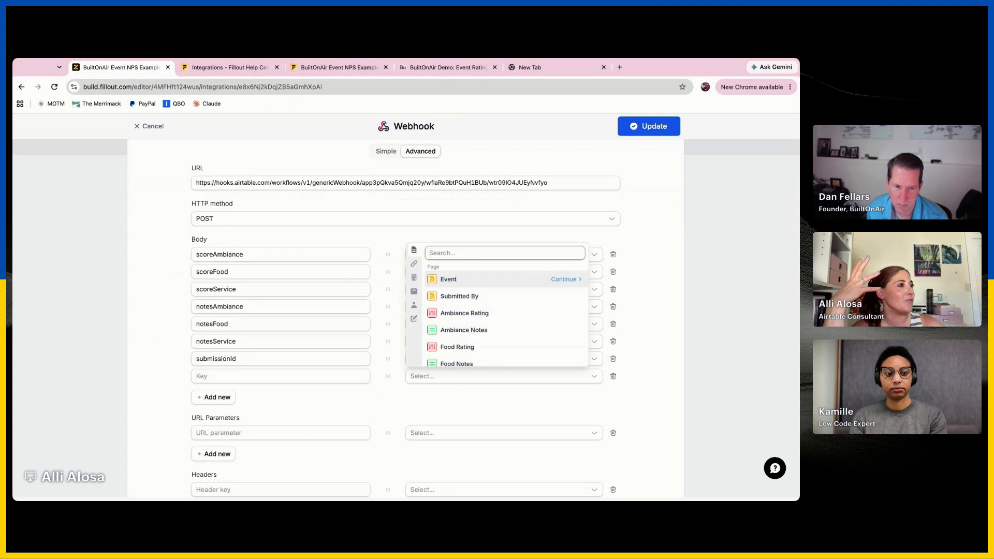
scroll(498, 309, down, 3)
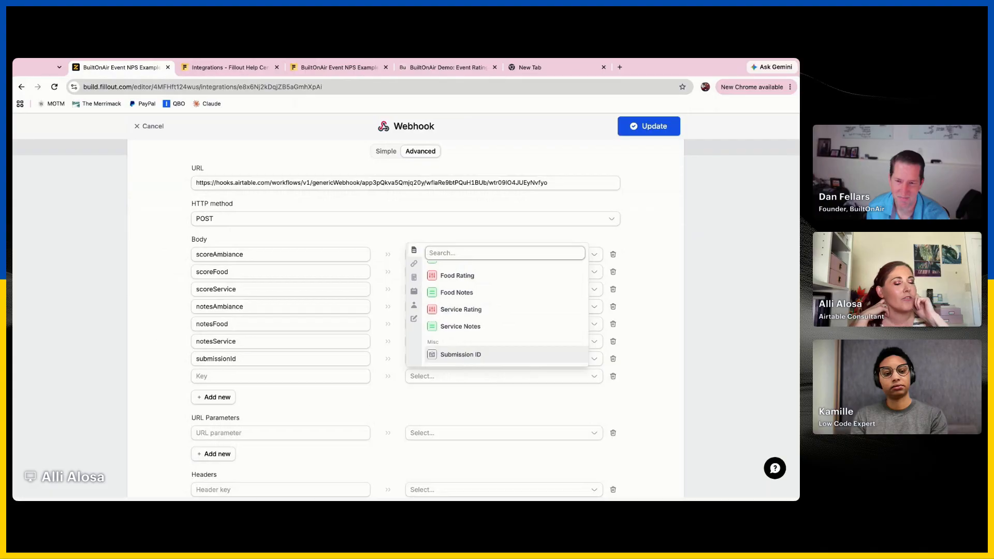
click(732, 324)
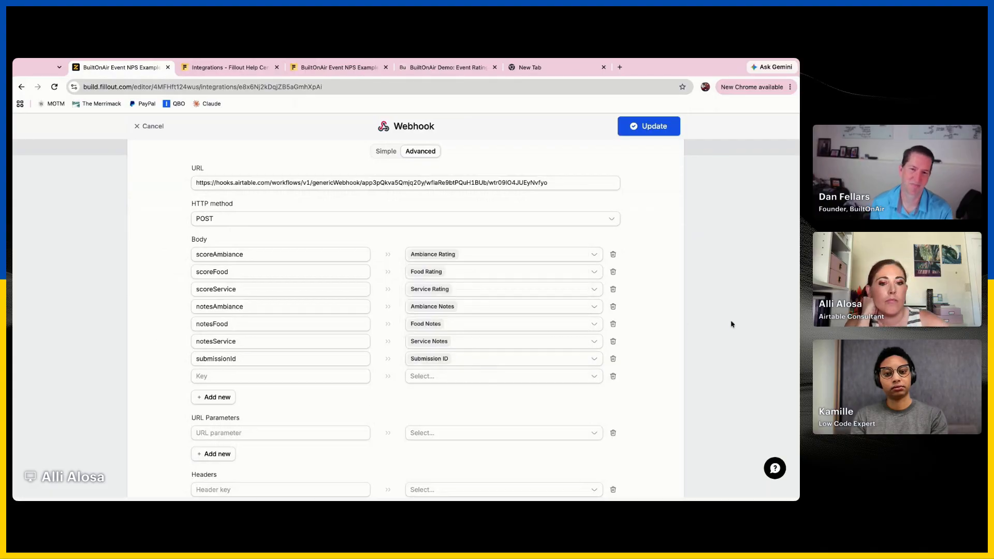
click(613, 376)
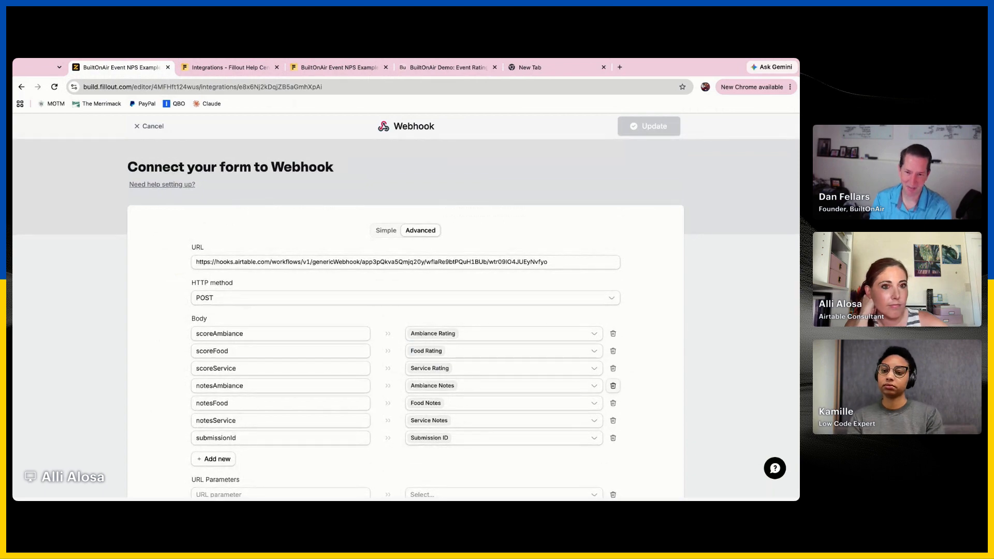
click(150, 129)
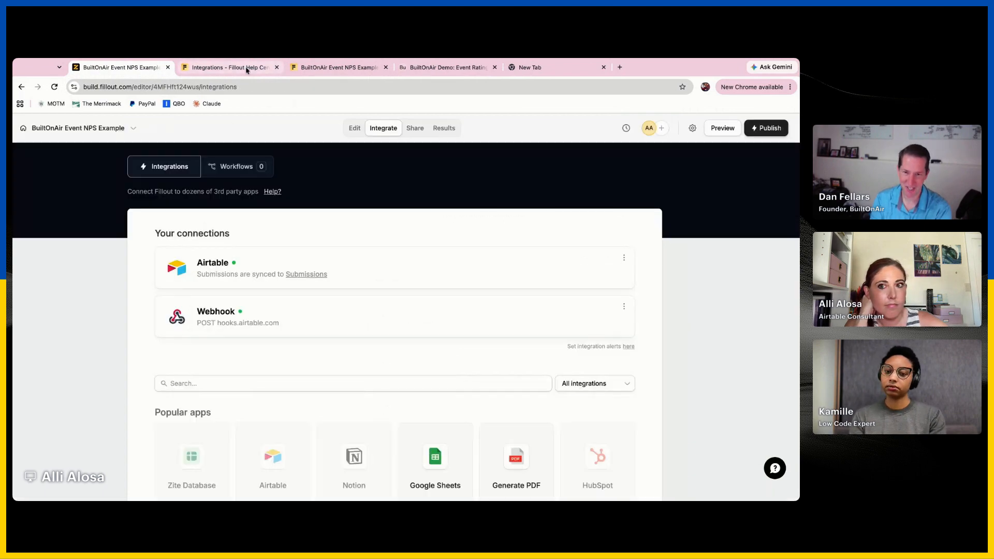
Switch to the Airtable automation's script editor and expand the logged object and the allJSON body in the test output
click(421, 72)
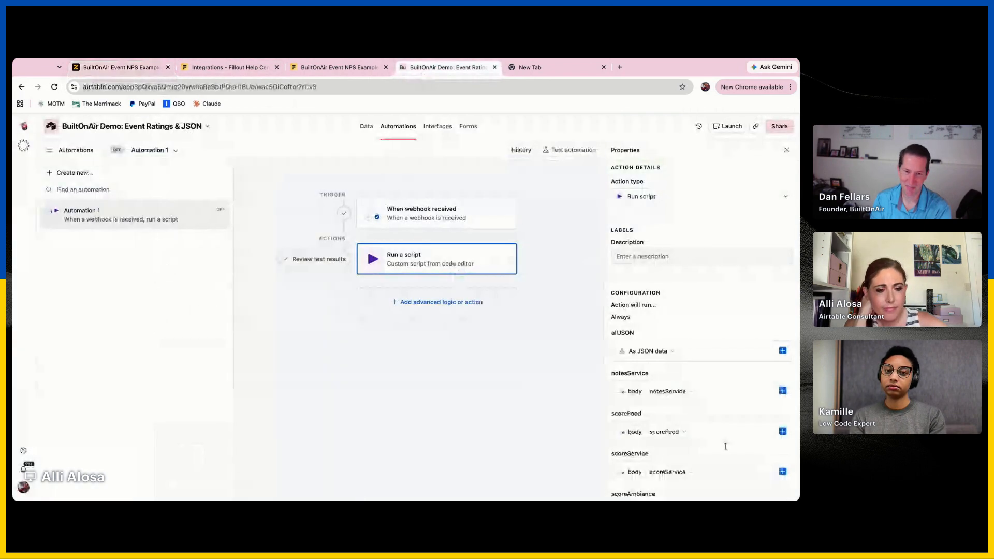
scroll(721, 444, down, 5)
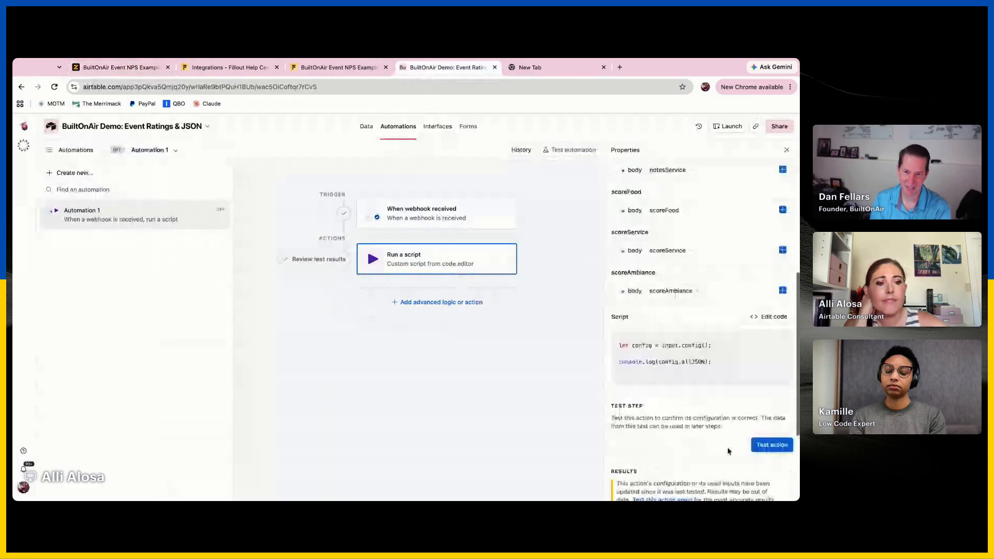
click(768, 317)
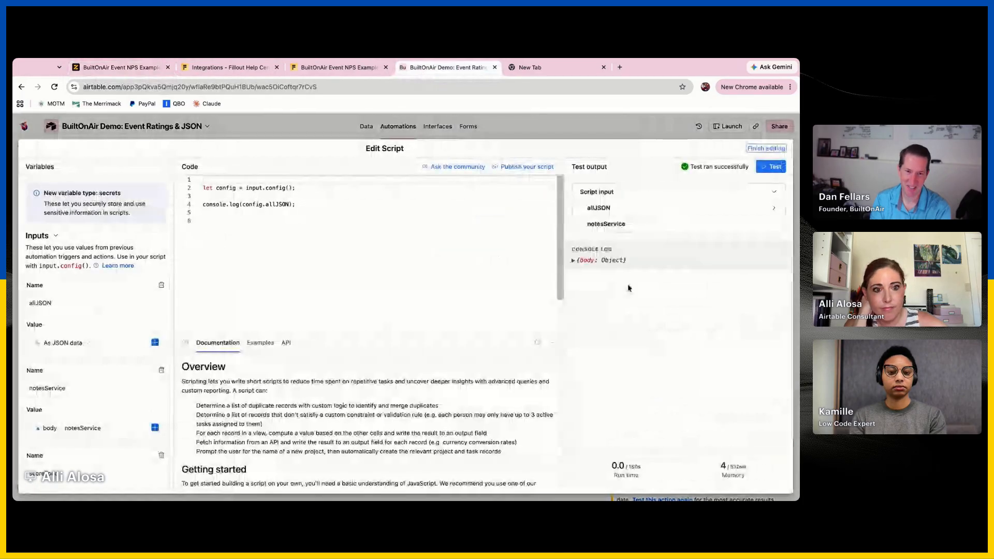
click(615, 266)
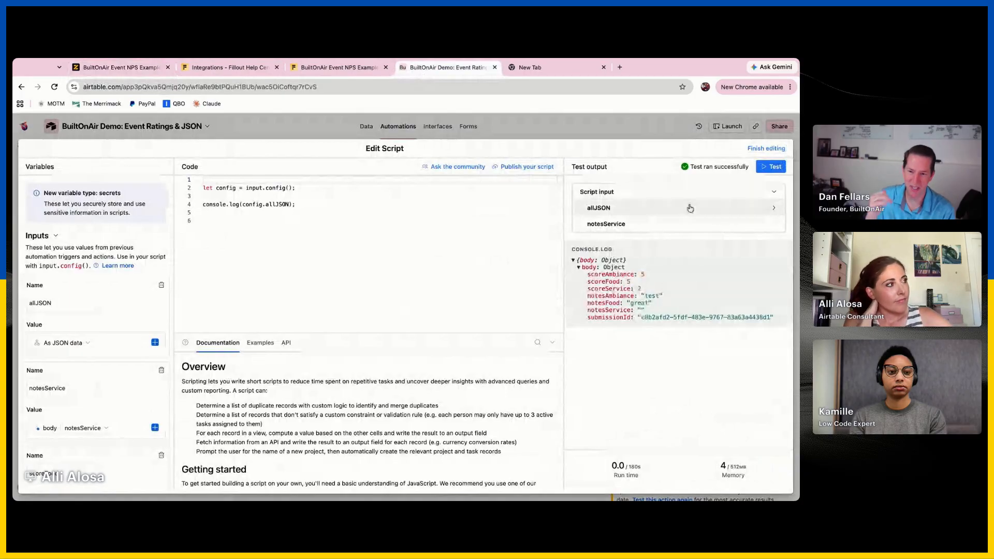
click(600, 207)
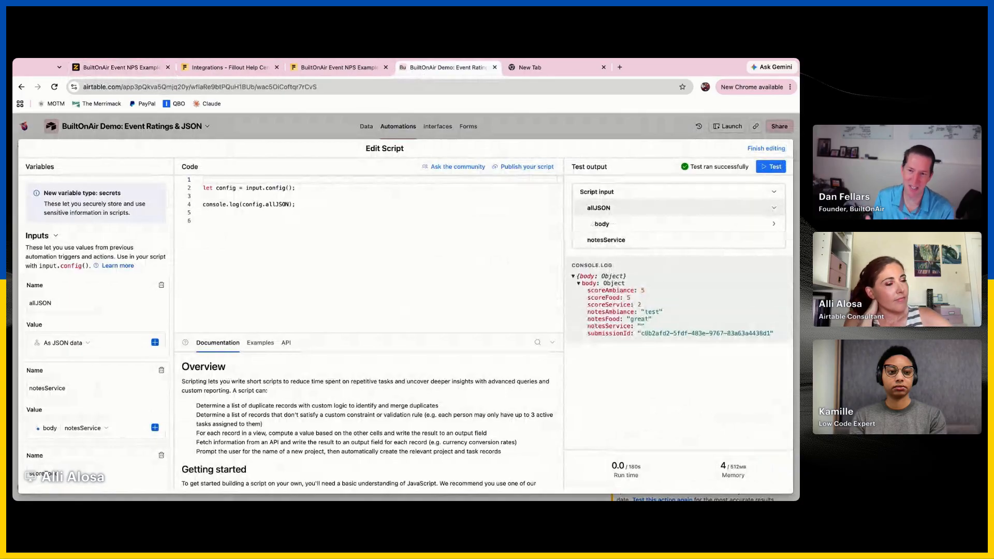
click(681, 222)
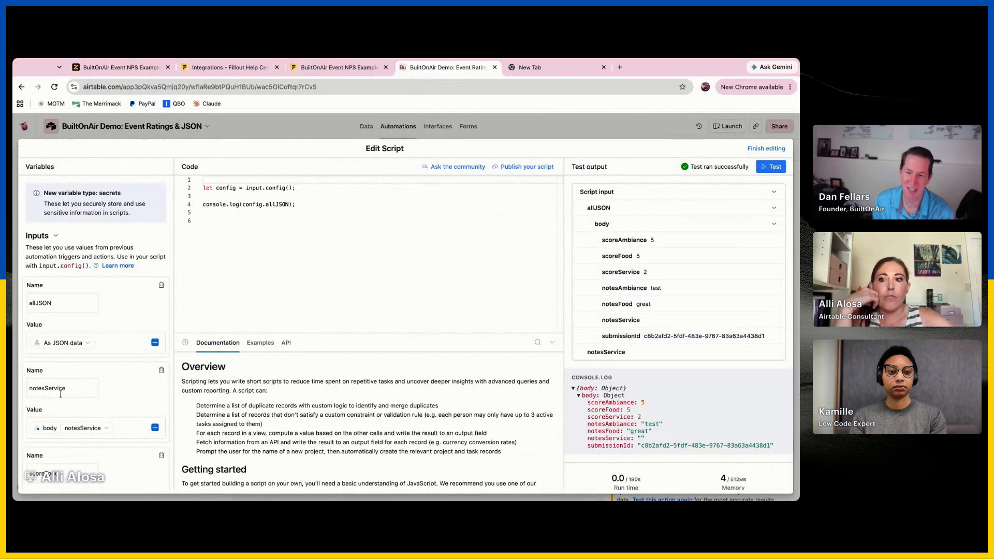
Add a blank input variable to the script, browse the webhook body values available for it and leave the script editor
scroll(88, 376, down, 5)
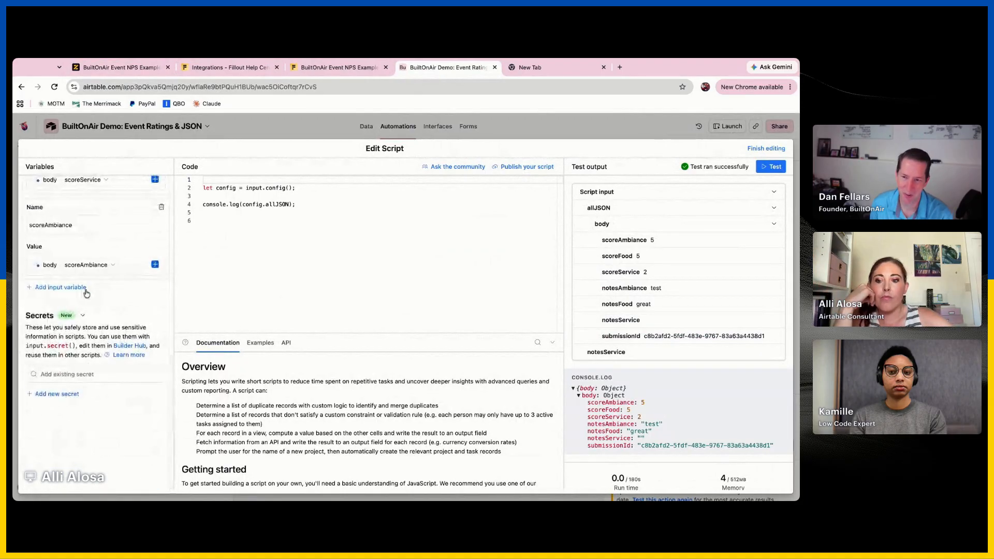
click(60, 282)
click(155, 351)
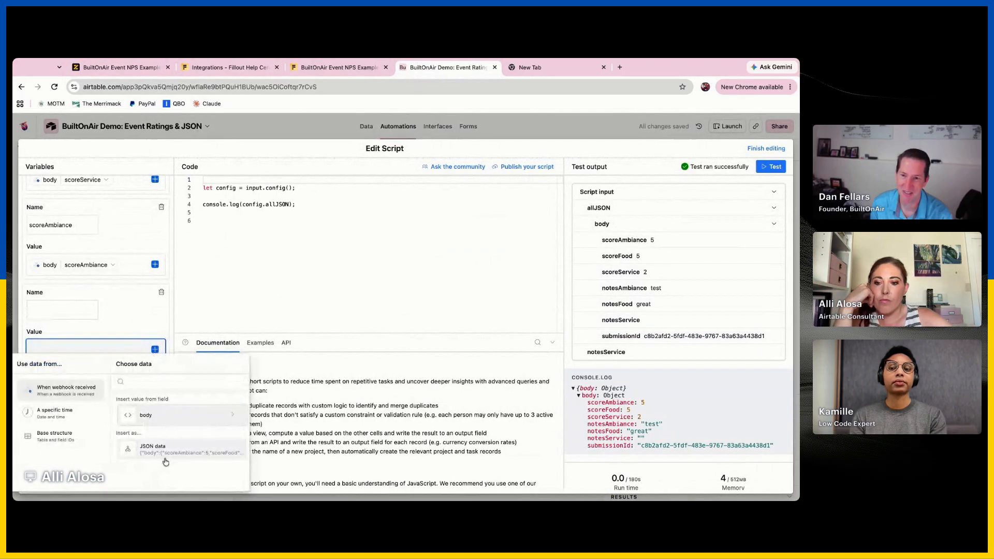
click(203, 416)
scroll(202, 421, down, 3)
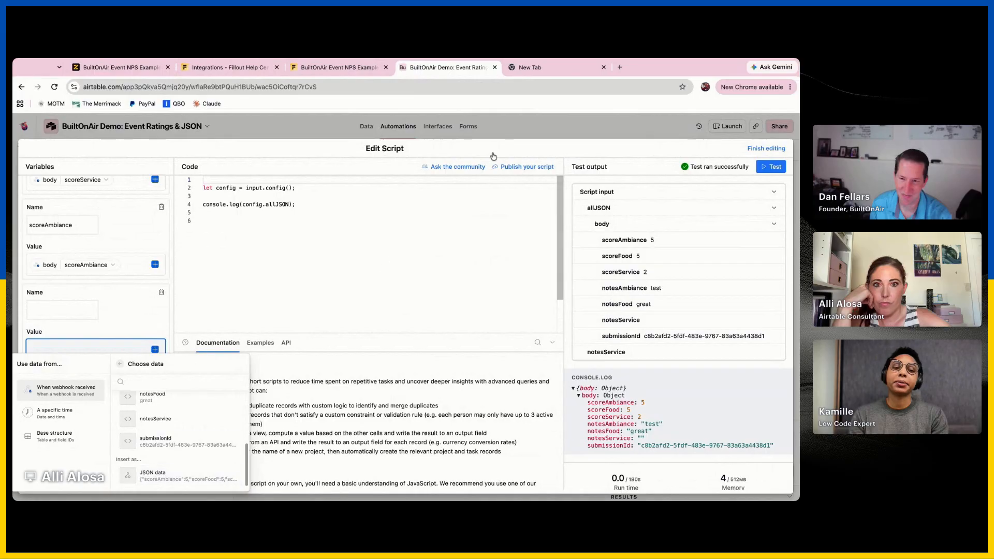
click(531, 119)
click(531, 118)
click(447, 293)
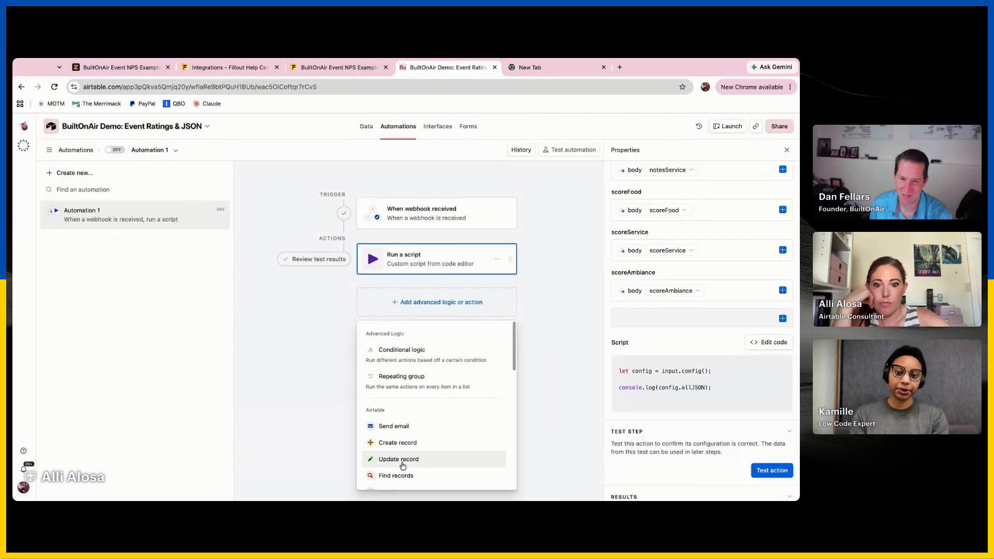
click(469, 459)
click(502, 301)
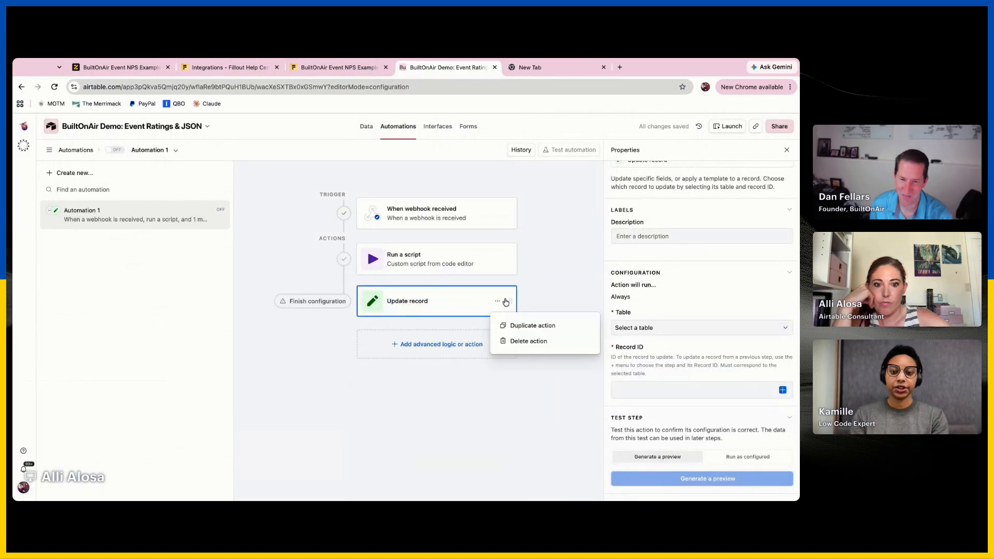
click(529, 341)
click(574, 338)
Add a Create record action after the script, targeting the Scores table with the Rating field
click(469, 305)
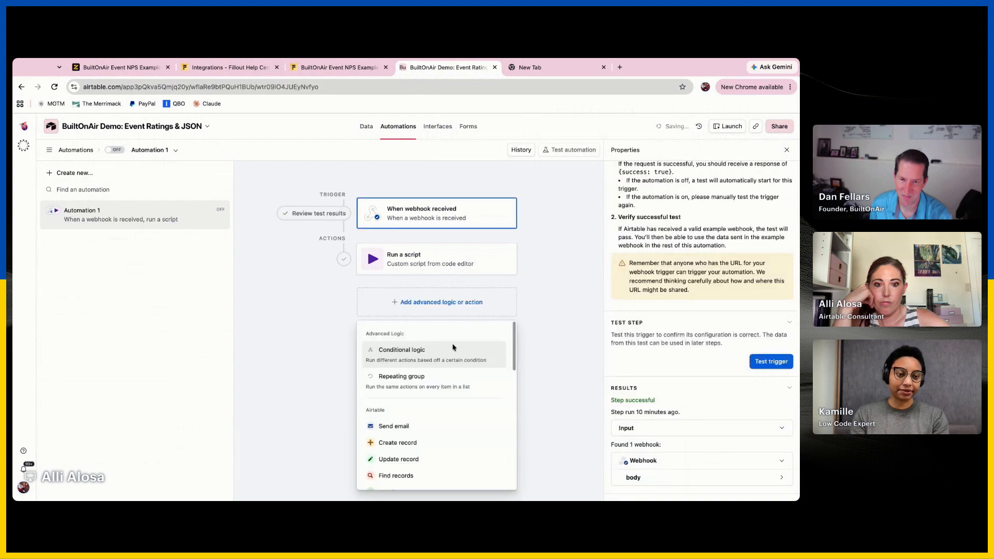
click(432, 444)
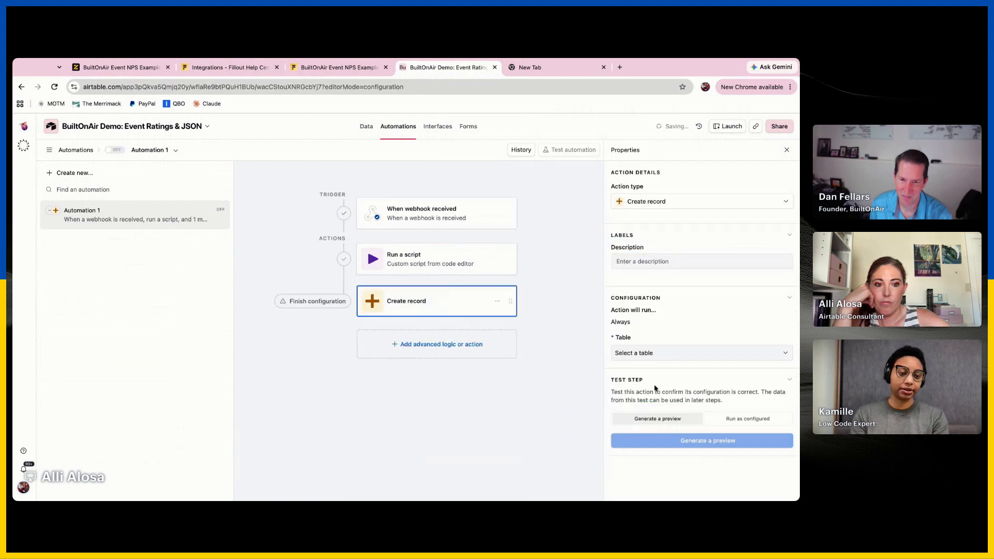
click(711, 354)
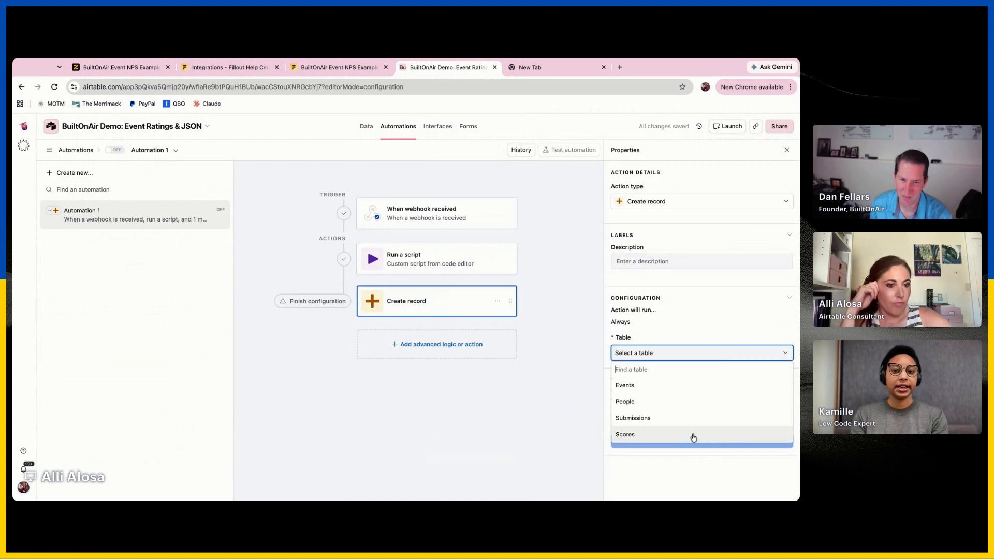
click(696, 435)
click(654, 387)
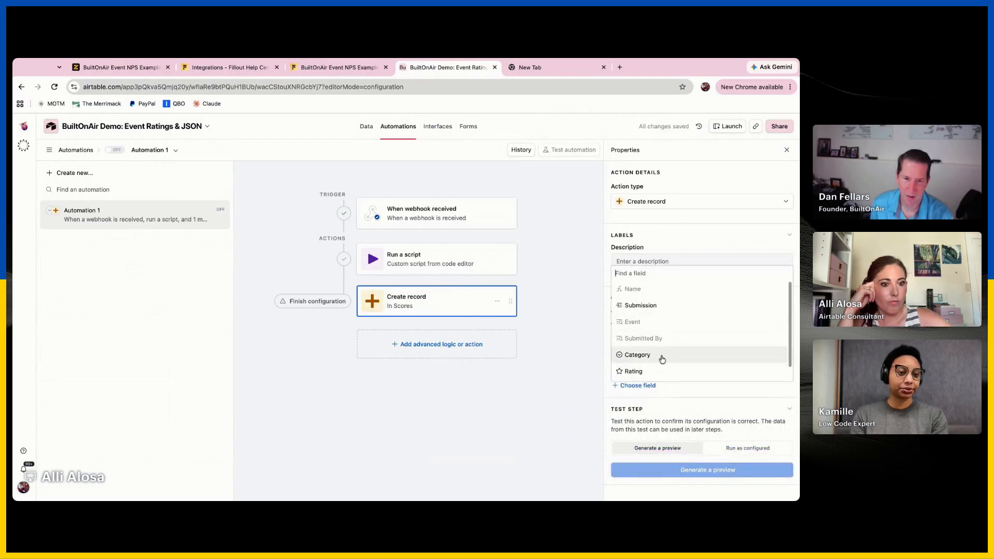
click(658, 371)
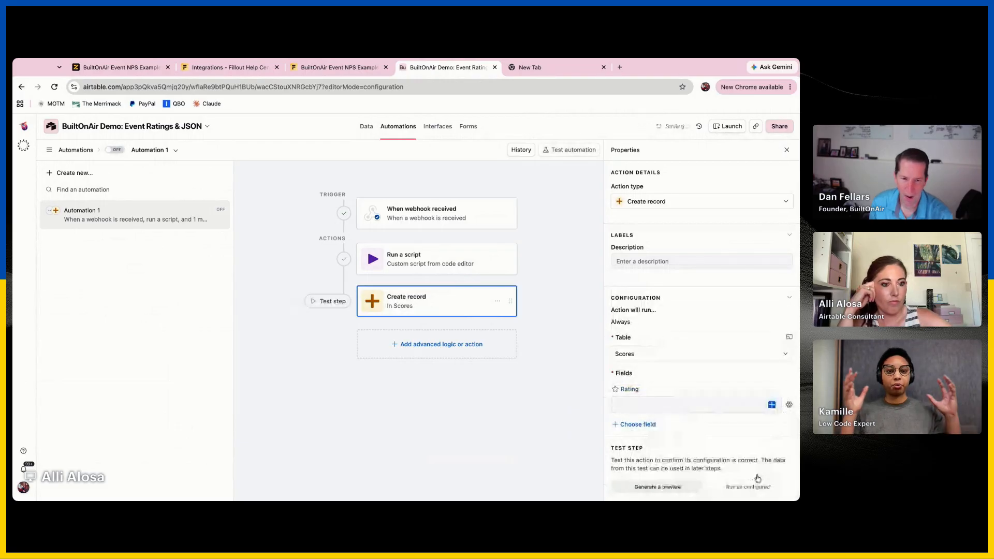
Browse the webhook body values available for the Rating field, and review the input variables of the Run a script action
click(775, 409)
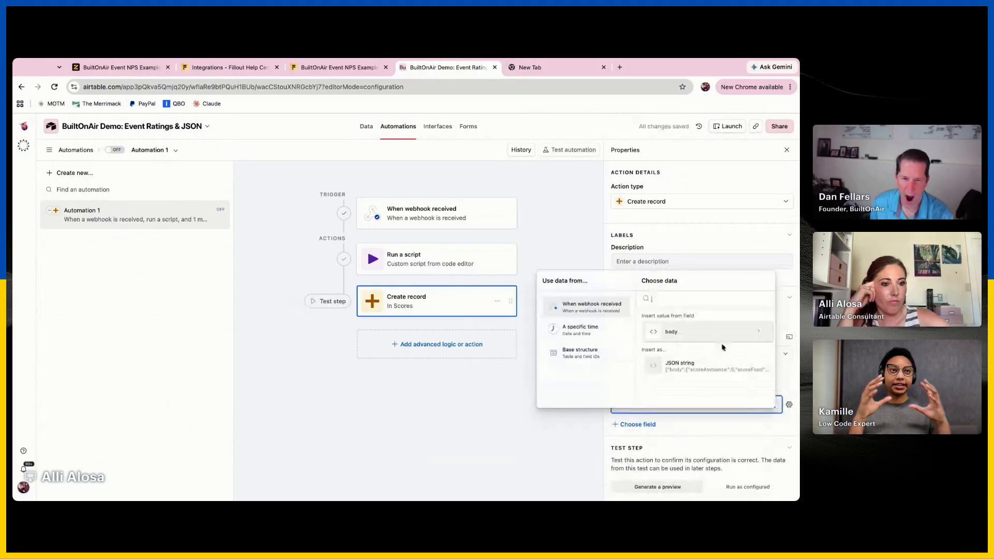
scroll(743, 383, down, 3)
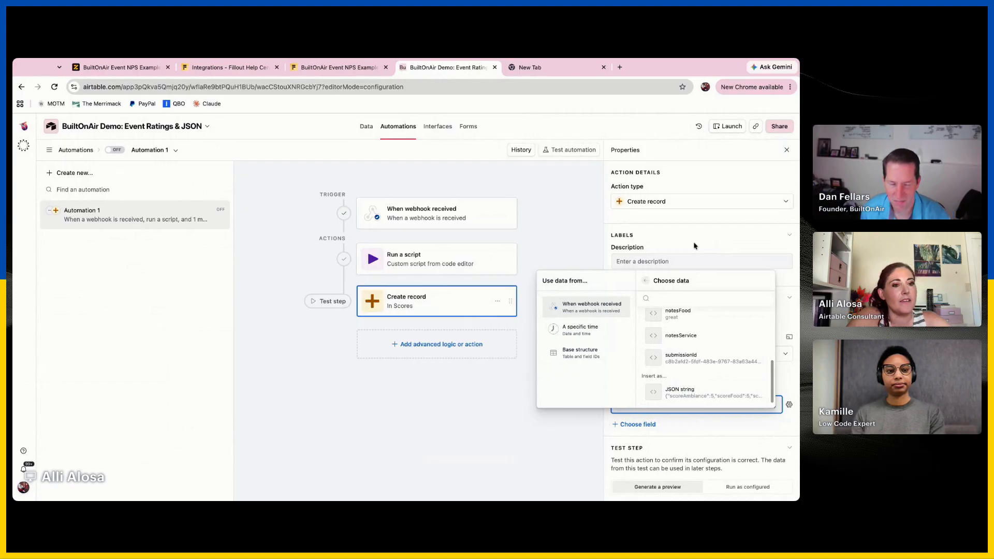
click(422, 266)
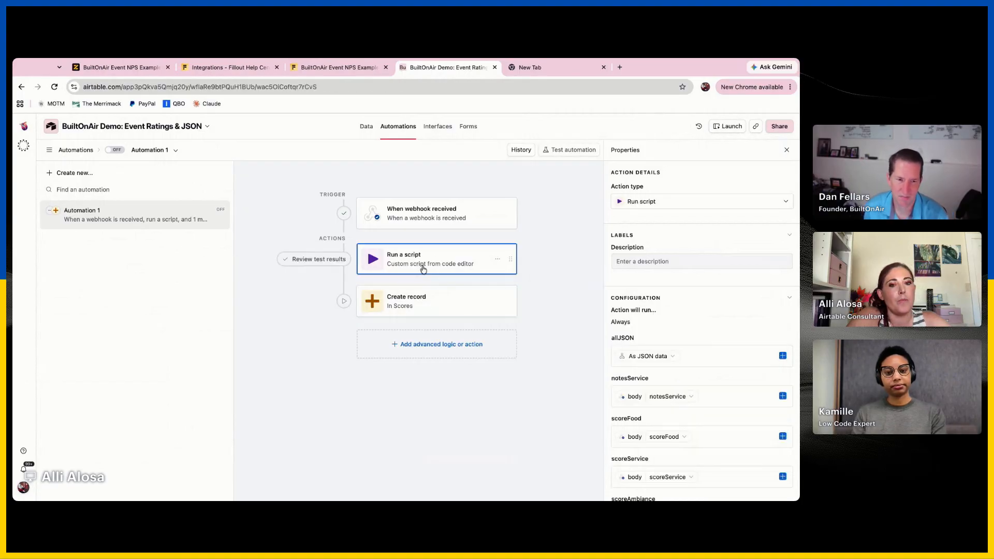
scroll(646, 429, down, 2)
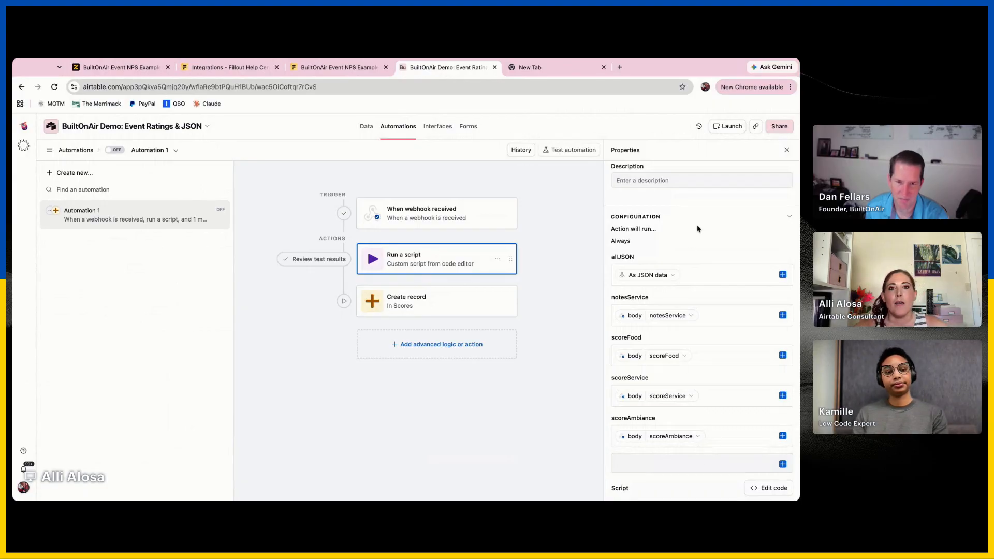
Switch back to the Fillout builder and open the BuiltOnAir Event NPS Example form for editing
click(244, 70)
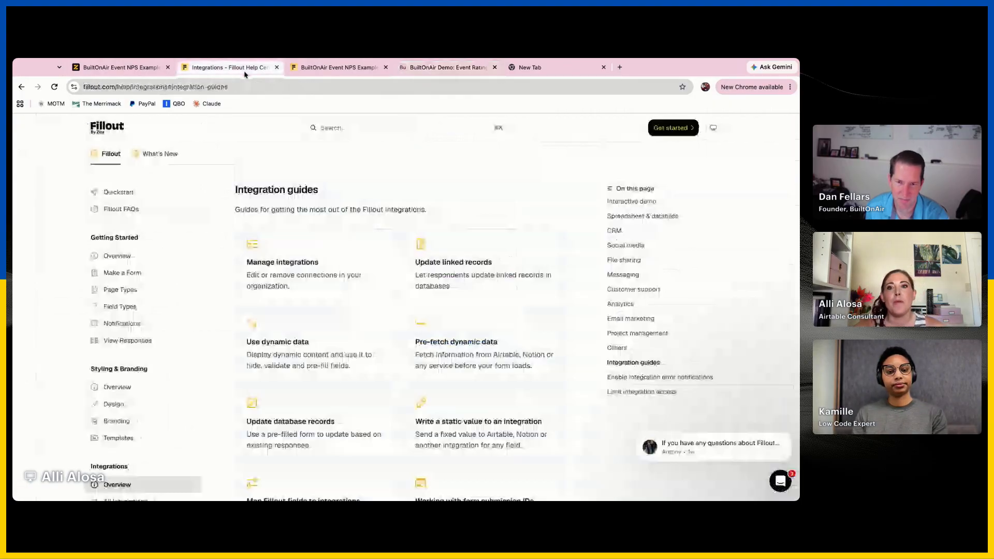
click(330, 71)
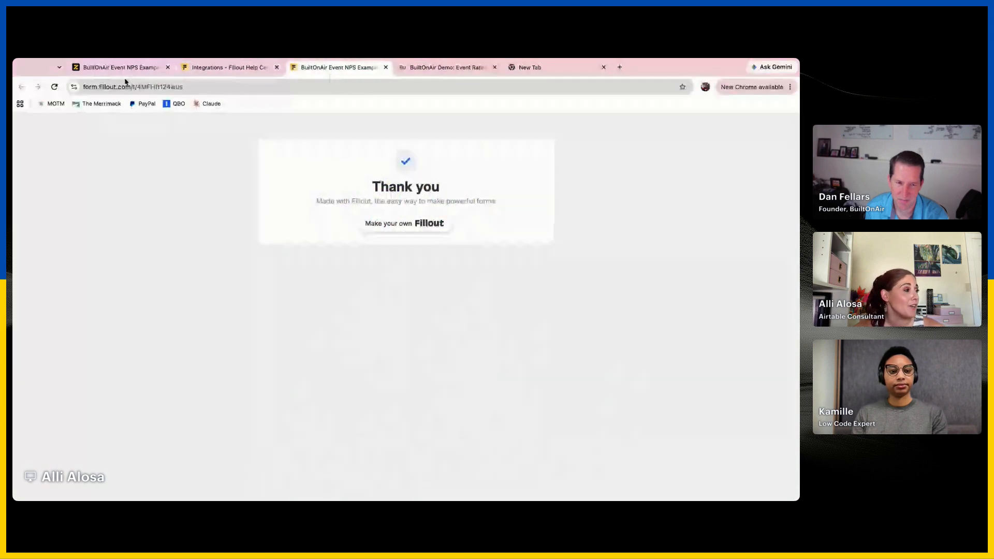
click(107, 69)
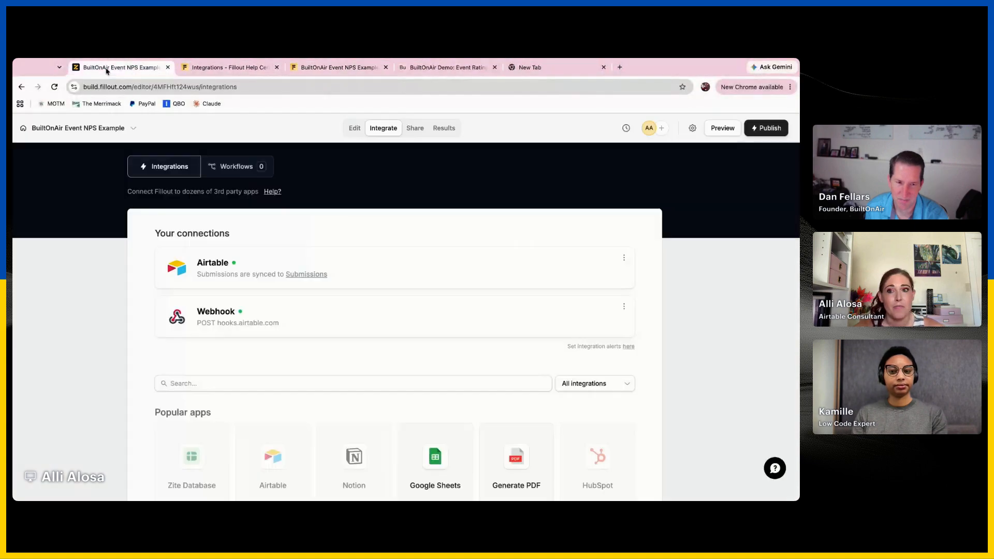
click(355, 128)
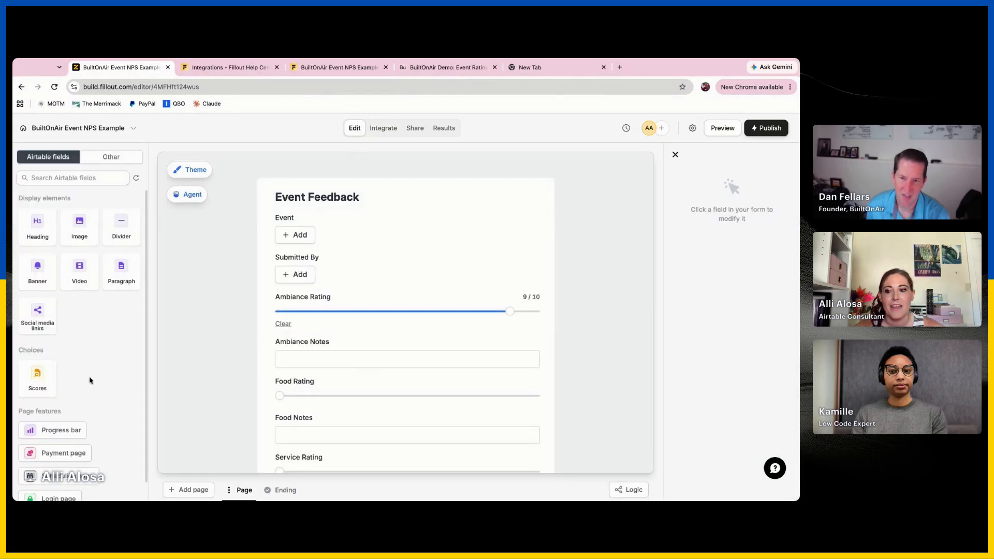